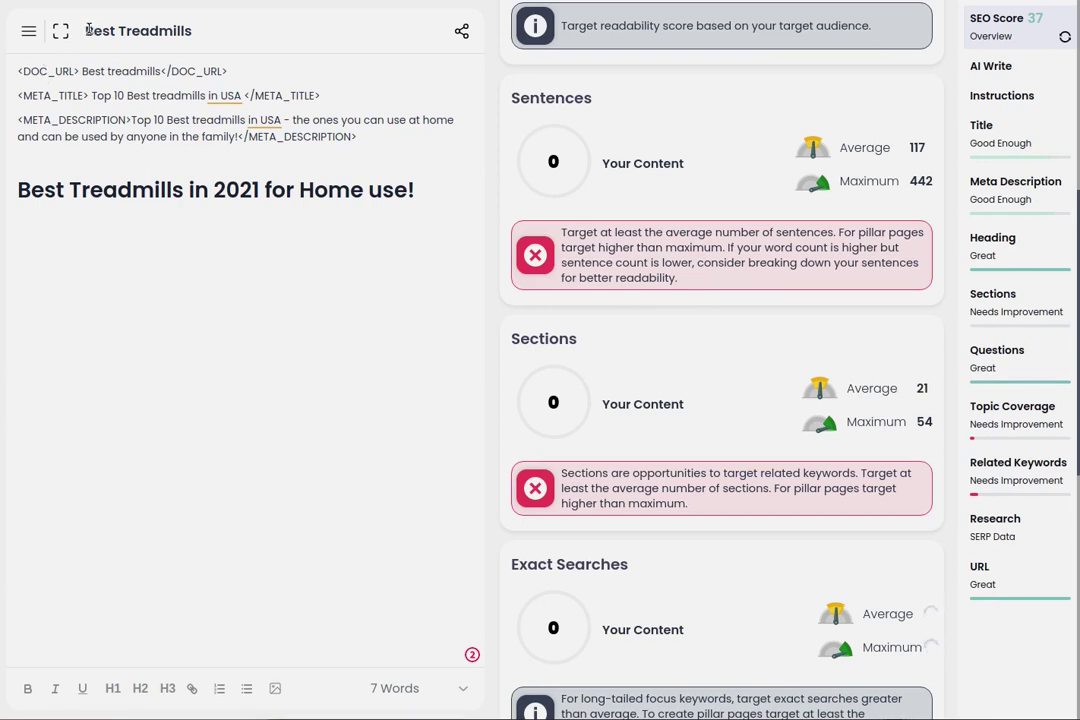
Review the document title, URL, meta title and meta description of the Best Treadmills article, checking the "Top 10" and "Best treadmills" wording
drag(88, 30, 220, 38)
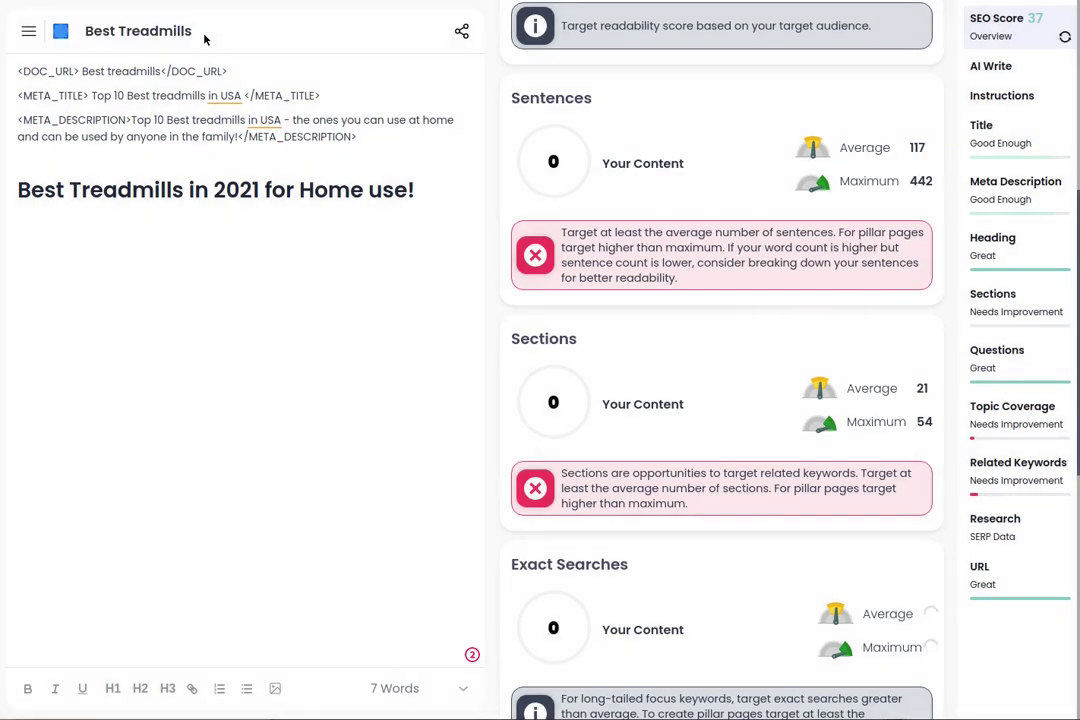
click(107, 71)
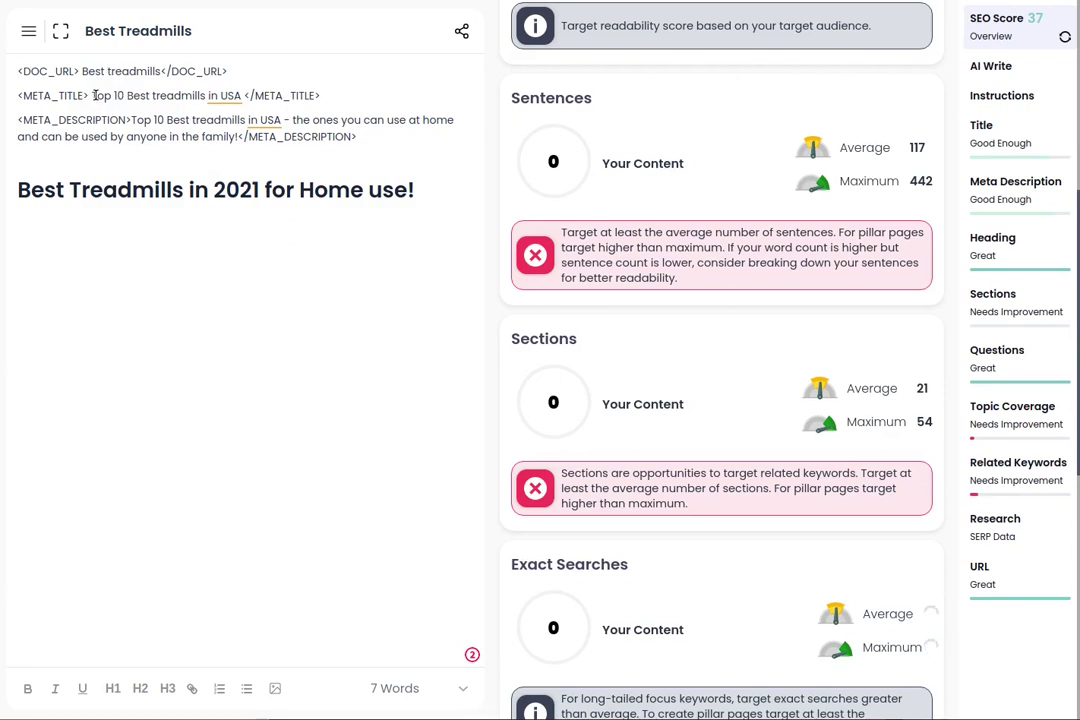
drag(94, 95, 124, 95)
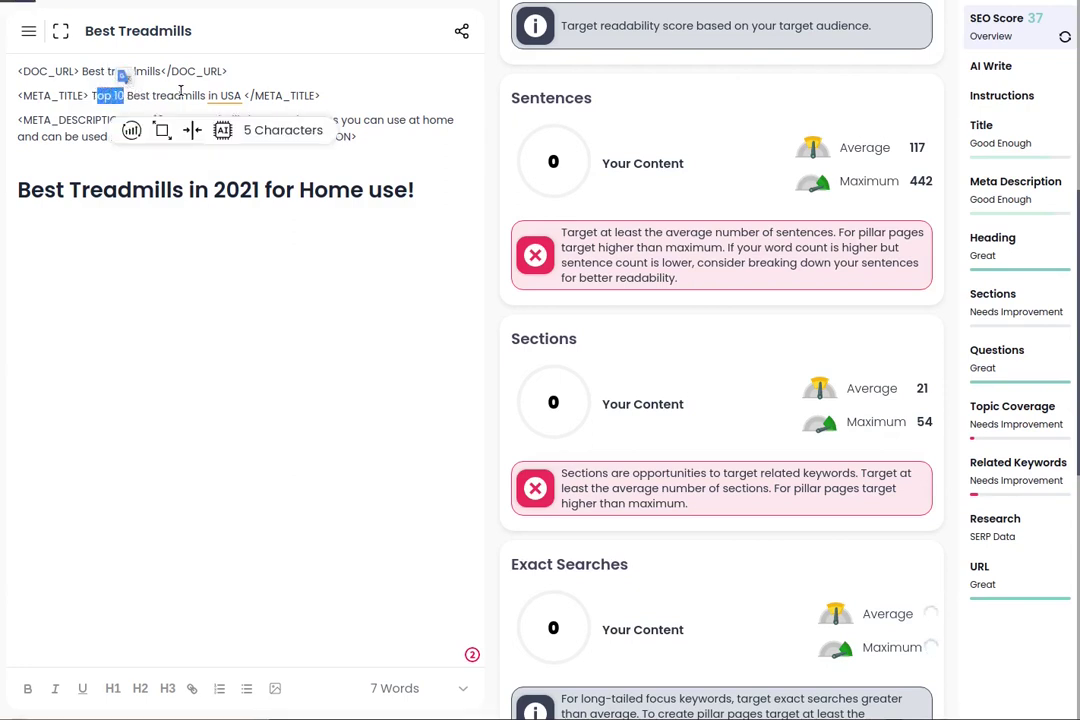
click(240, 95)
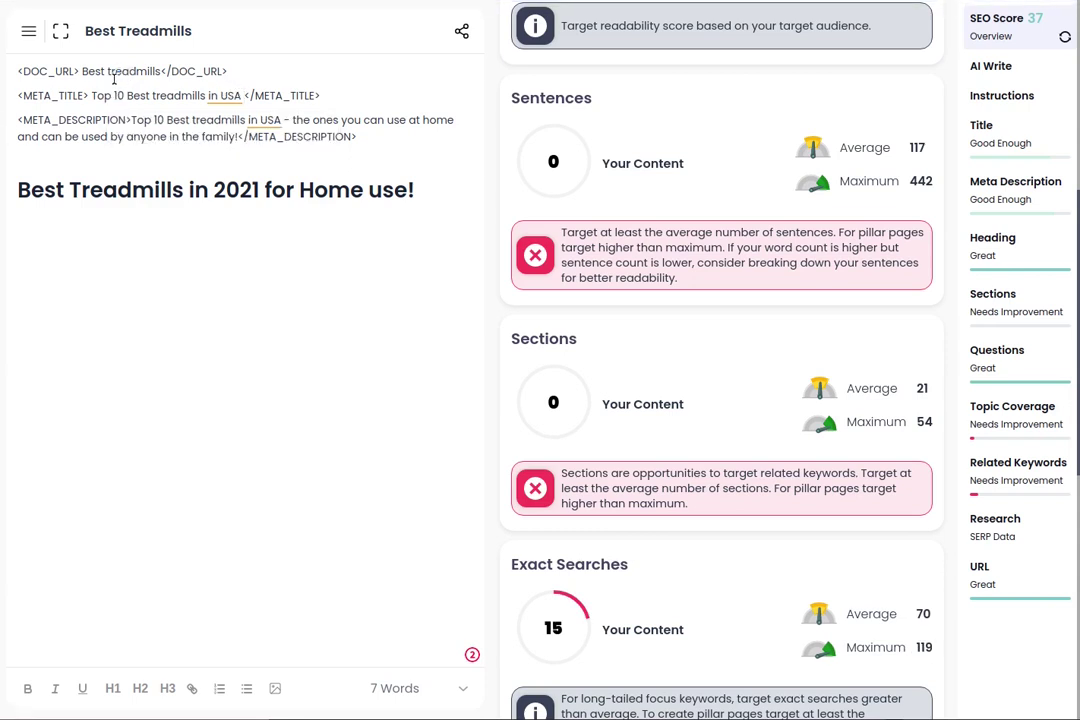
drag(123, 95, 91, 95)
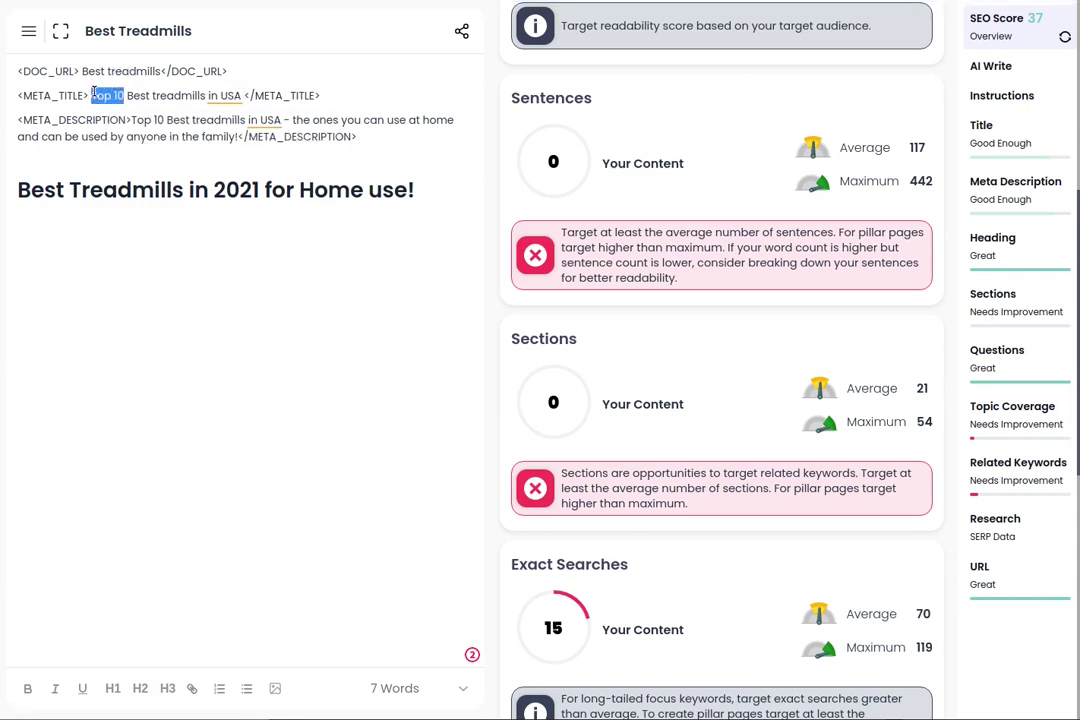
click(60, 131)
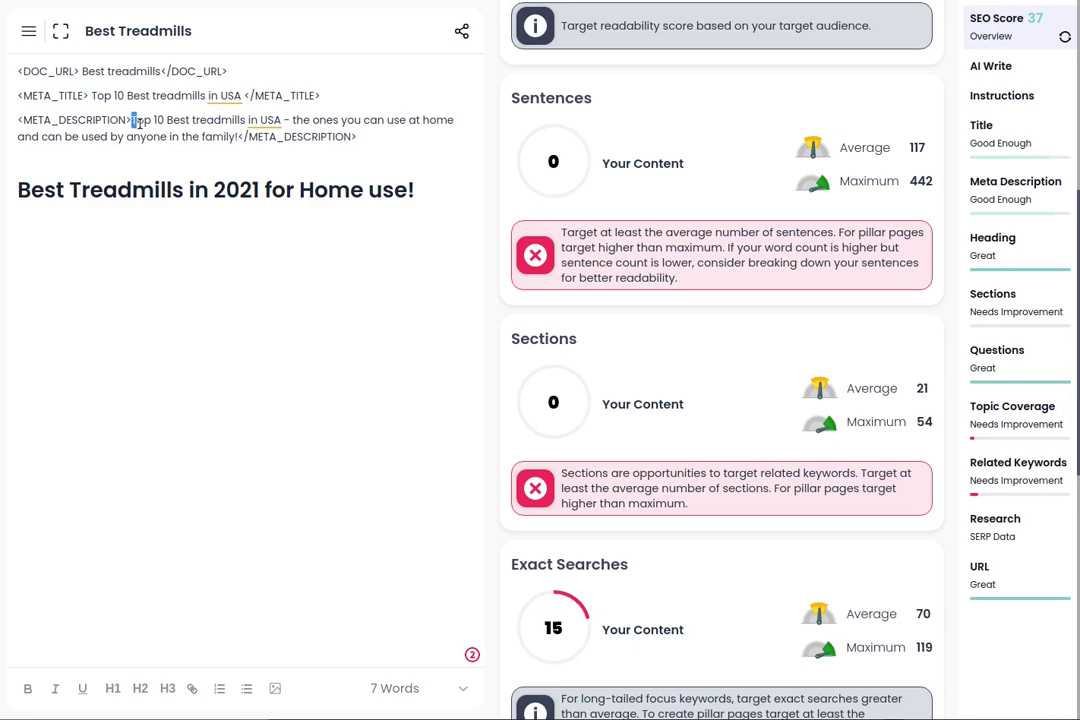
drag(132, 119, 240, 136)
click(192, 122)
drag(161, 118, 245, 119)
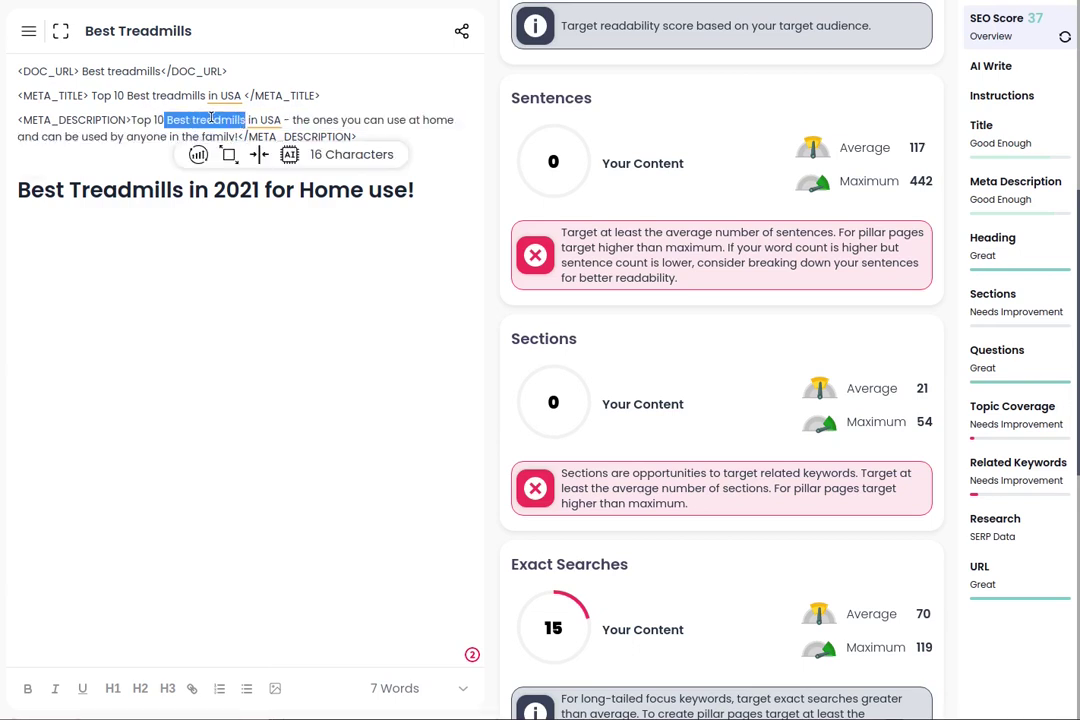
click(212, 119)
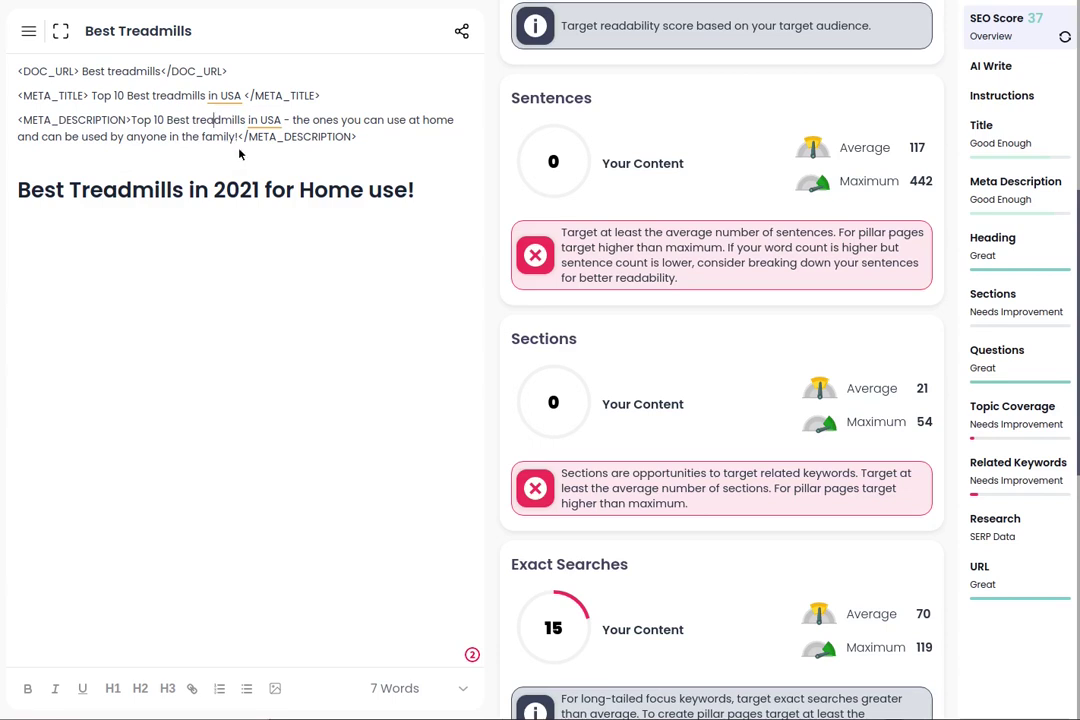
click(239, 183)
Examine the Heading keyword suggestions and compare them with the wording of the H1 "Best Treadmills in 2021 for Home use!"
click(998, 256)
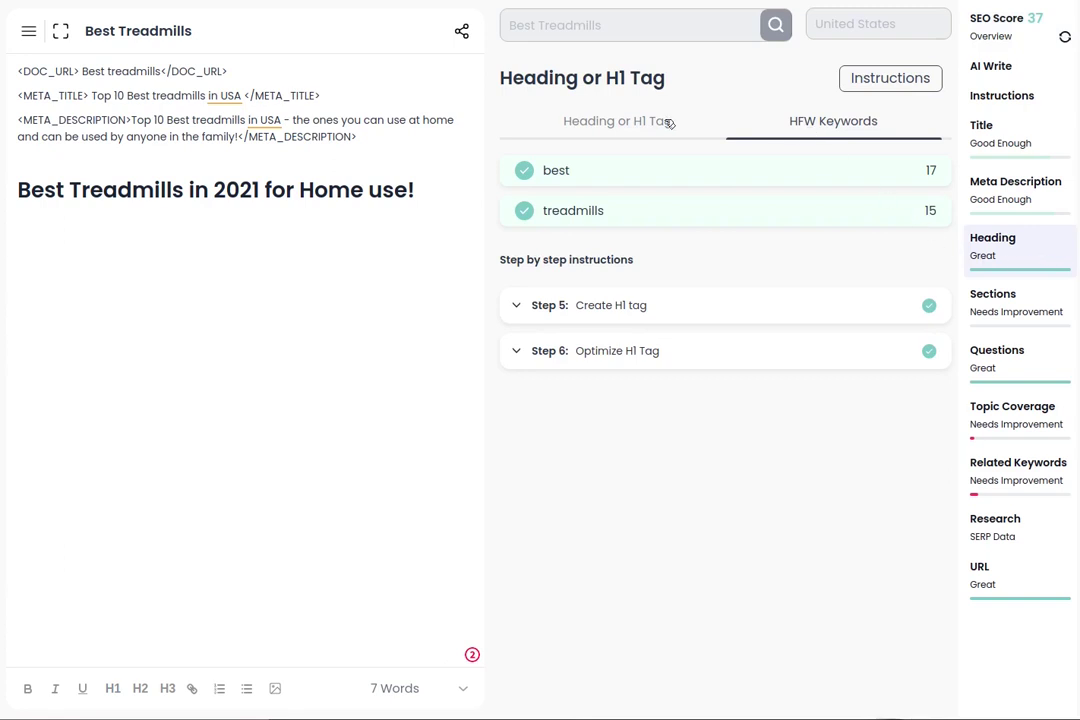
click(604, 124)
click(818, 122)
drag(185, 190, 27, 187)
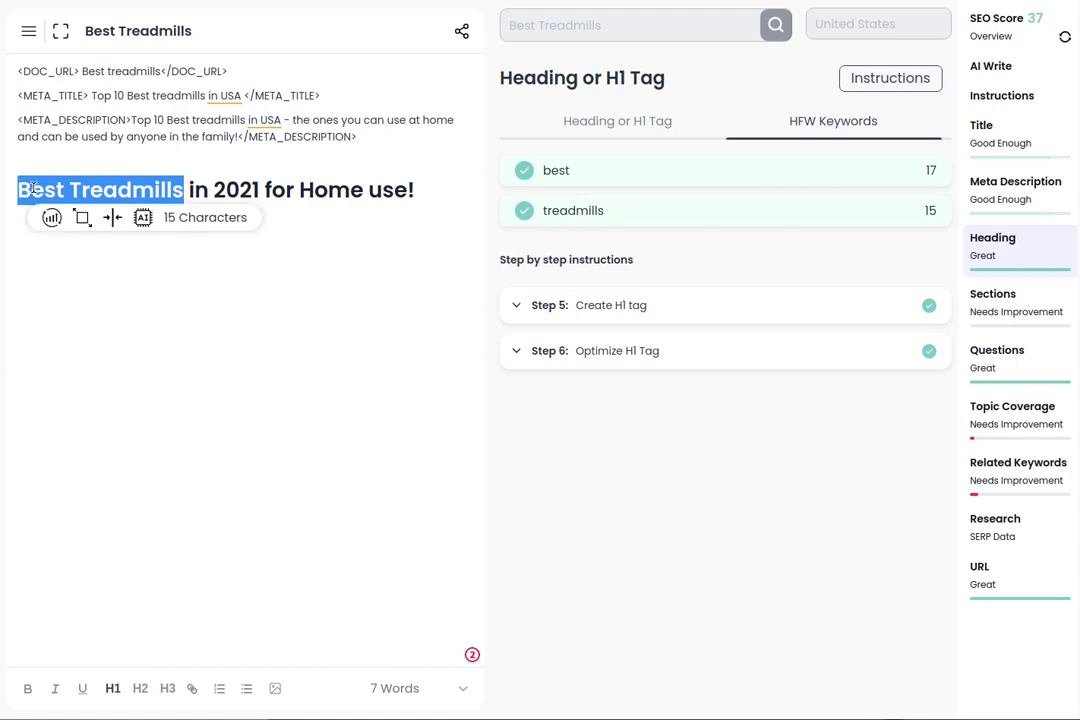
click(194, 190)
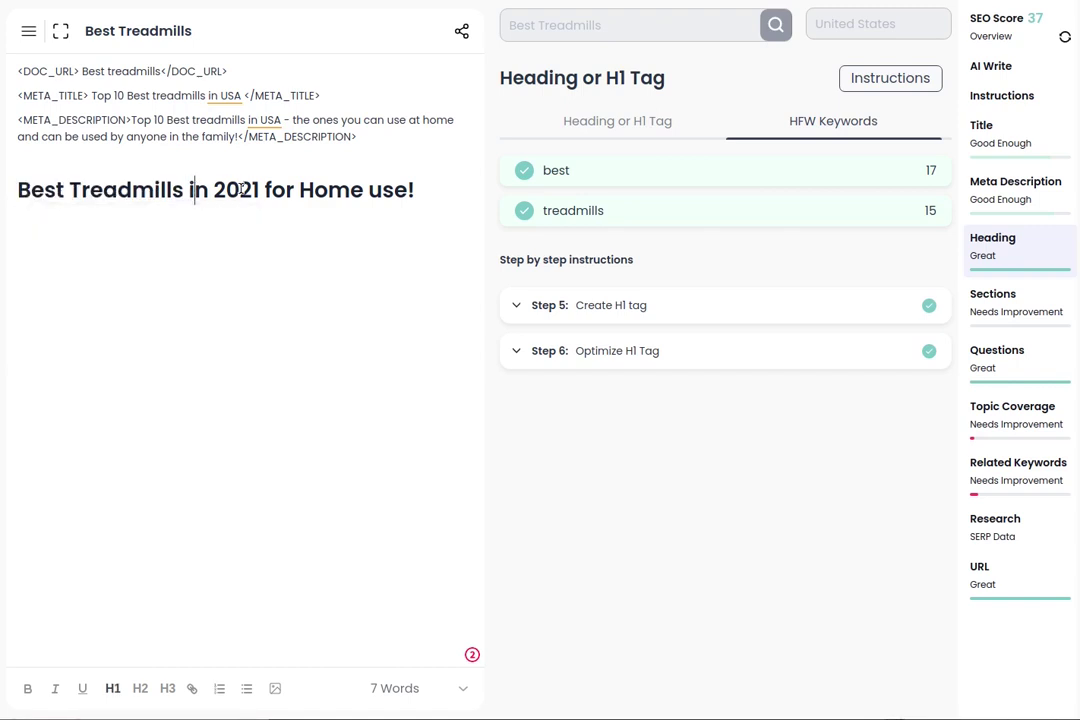
double_click(240, 189)
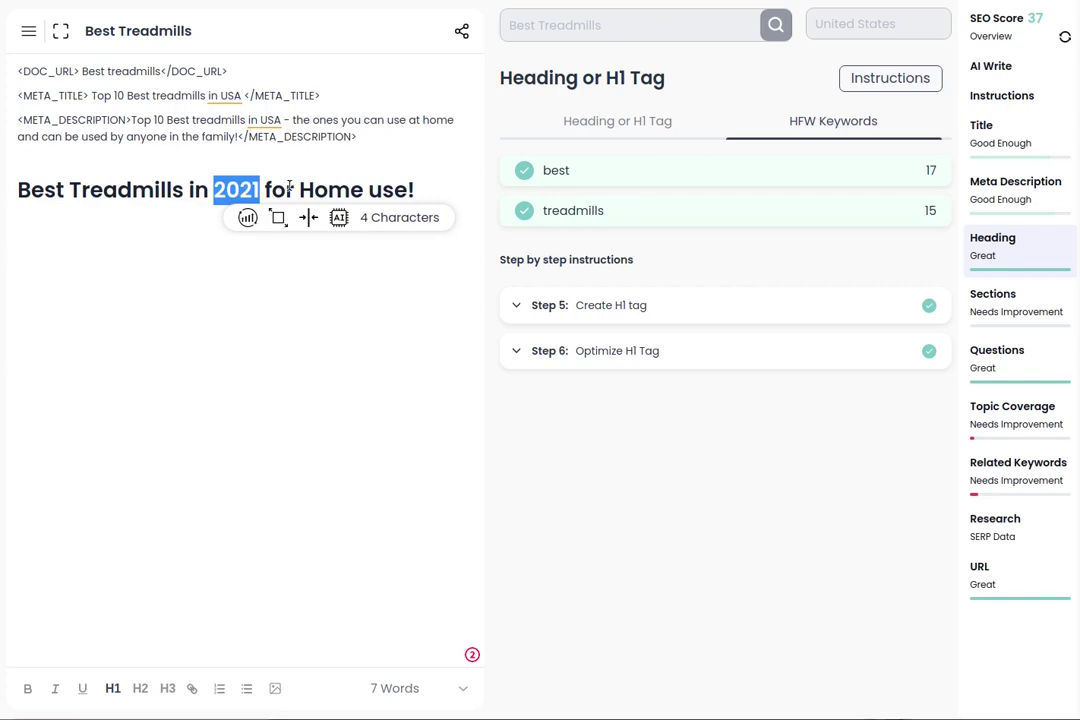
drag(314, 189, 406, 190)
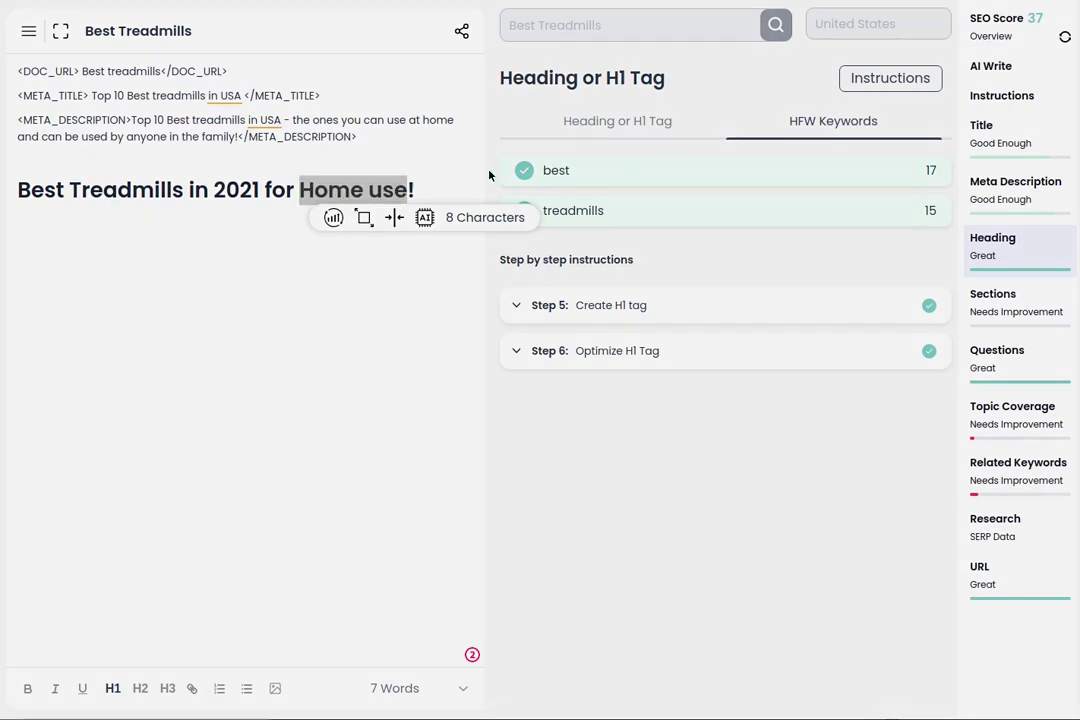
click(459, 190)
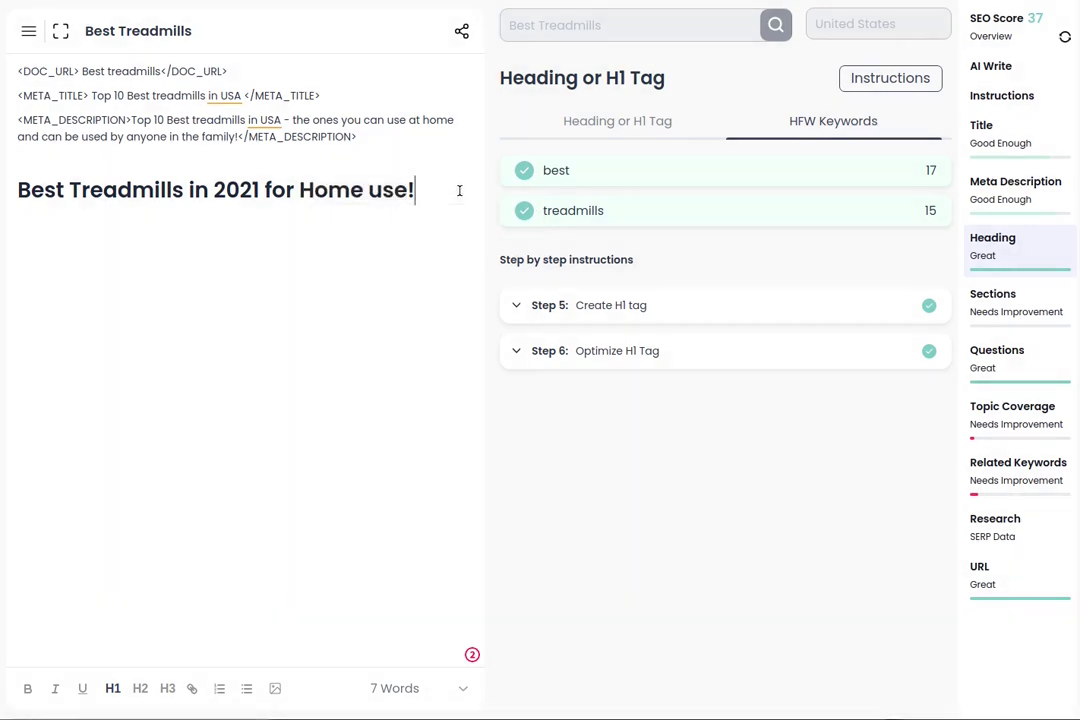
key(Return)
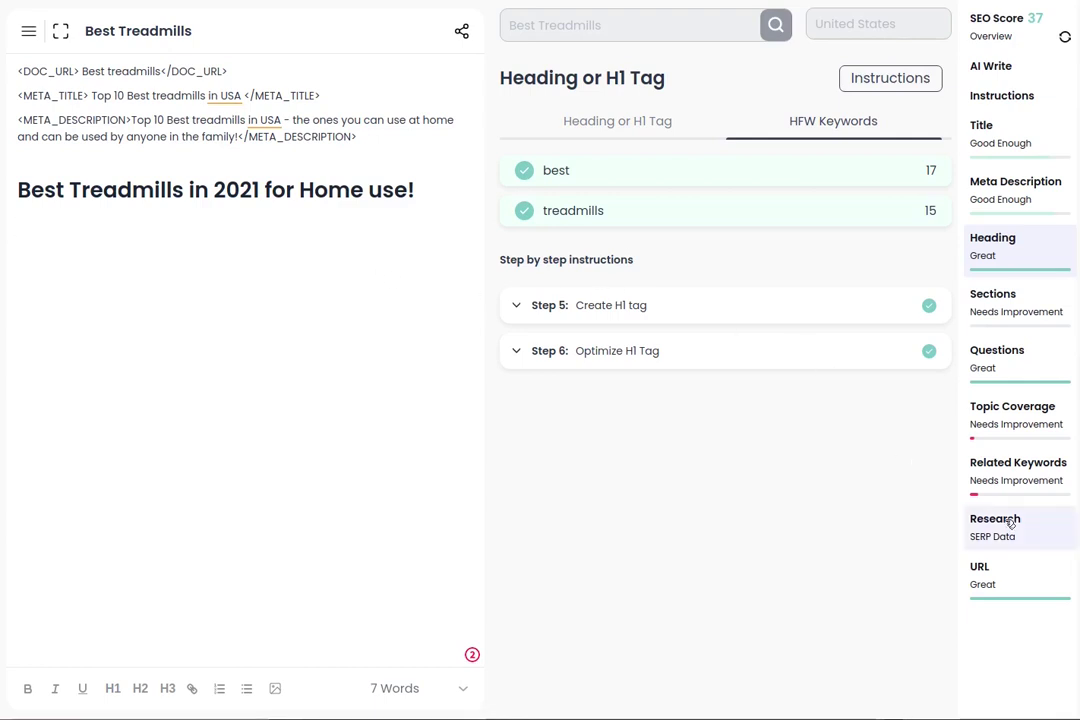
Review the SEO score overview, comparing the word, sentence, section and exact search targets with the current content
click(1013, 33)
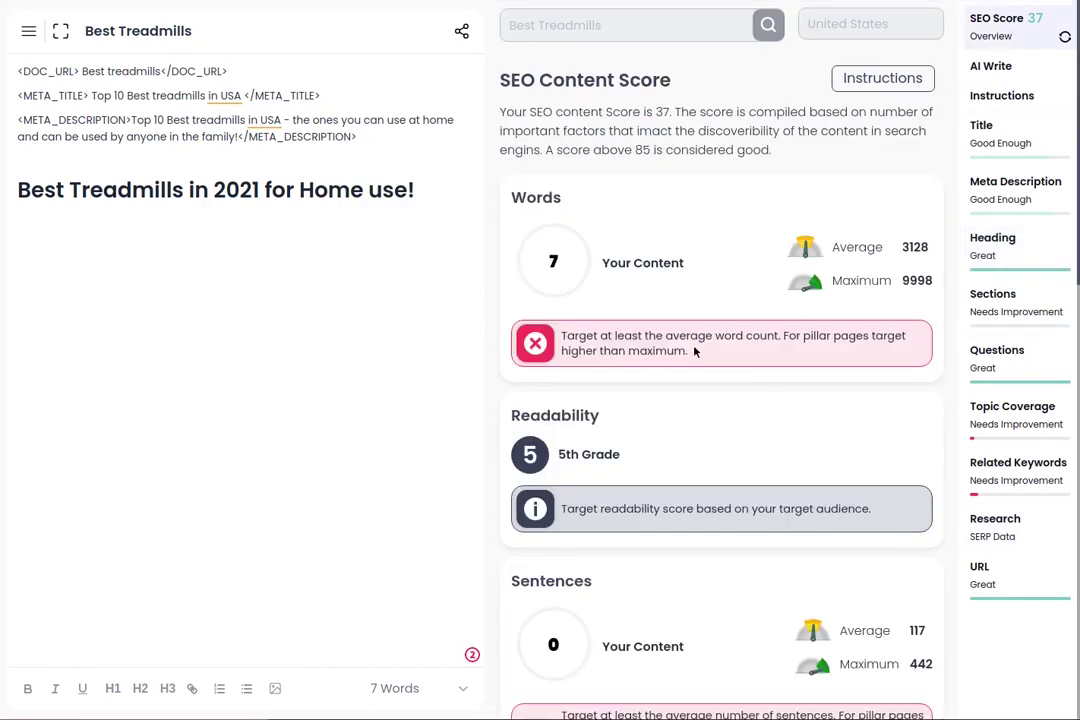
double_click(912, 246)
scroll(870, 300, down, 2)
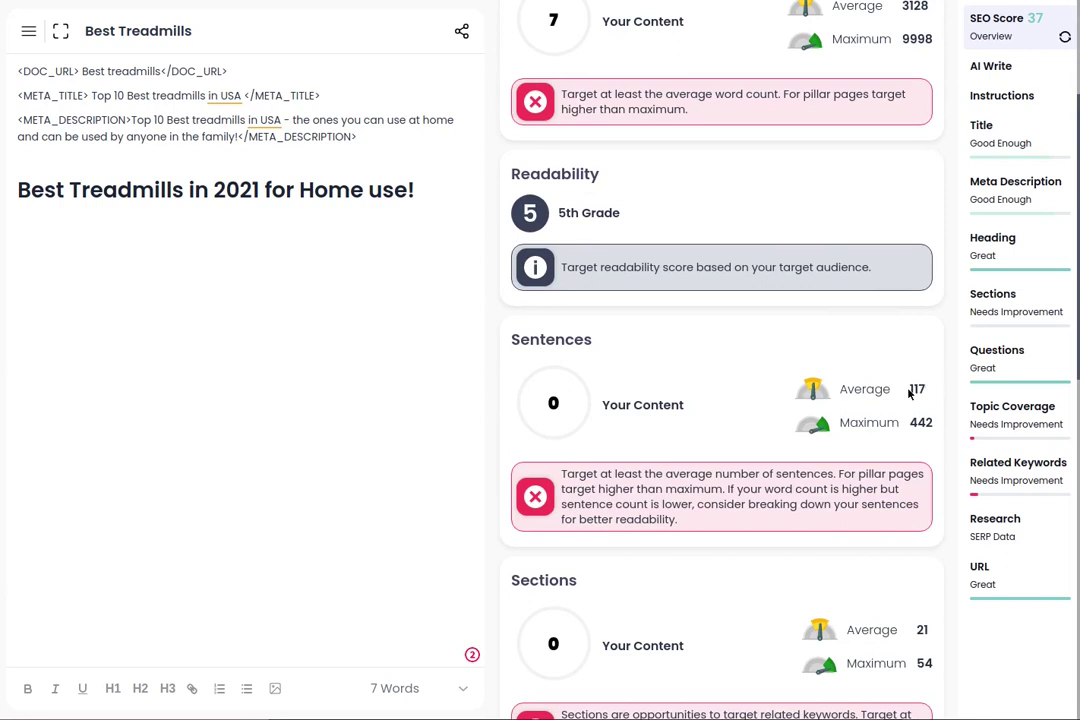
scroll(926, 392, down, 2)
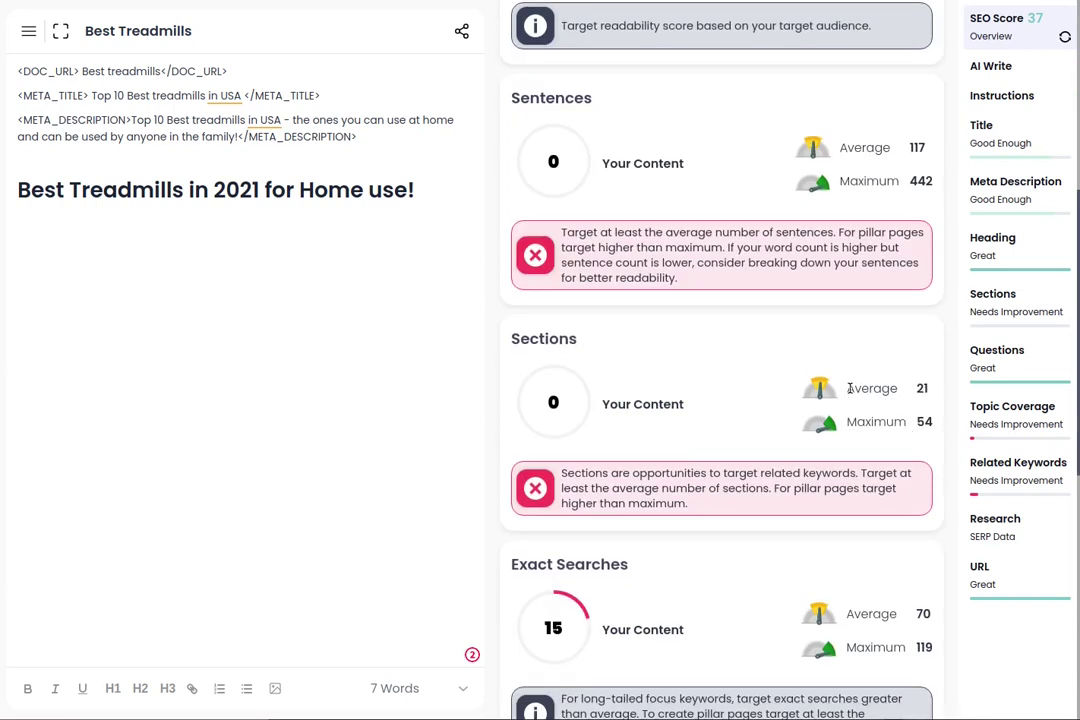
scroll(762, 436, up, 2)
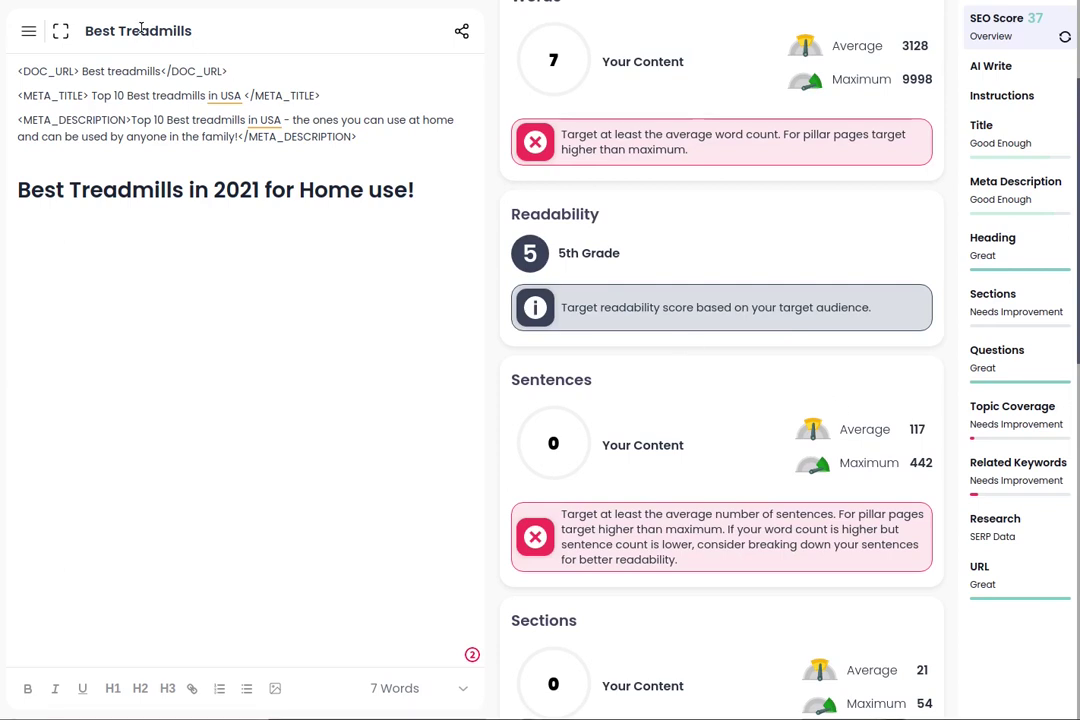
scroll(631, 342, down, 3)
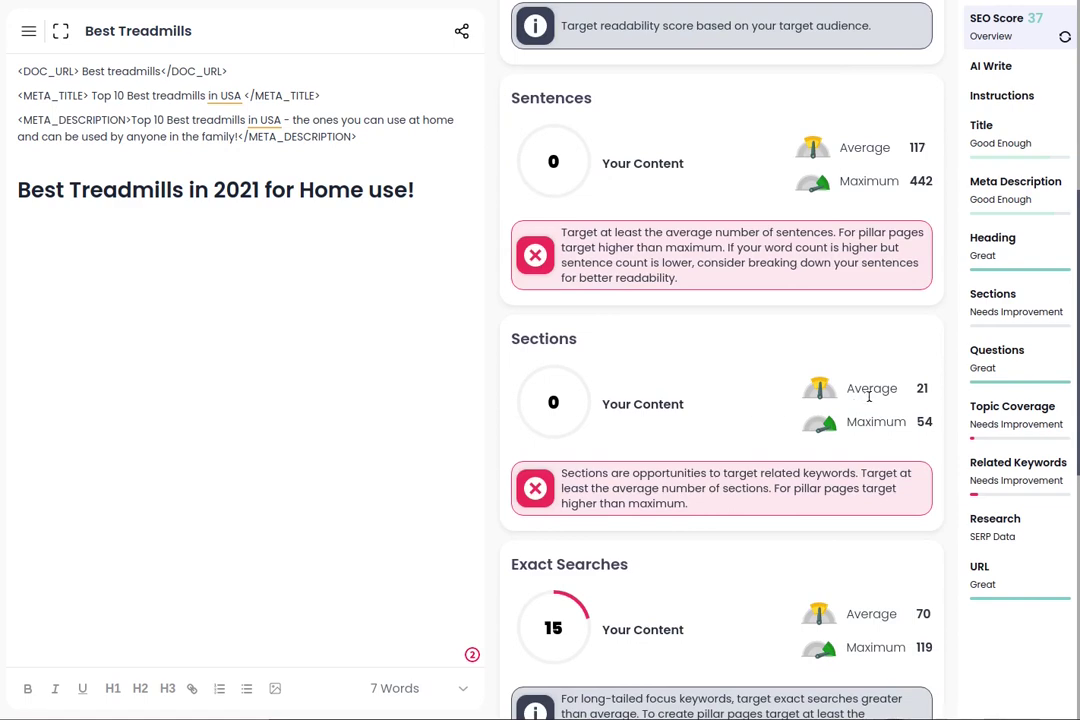
scroll(555, 370, down, 3)
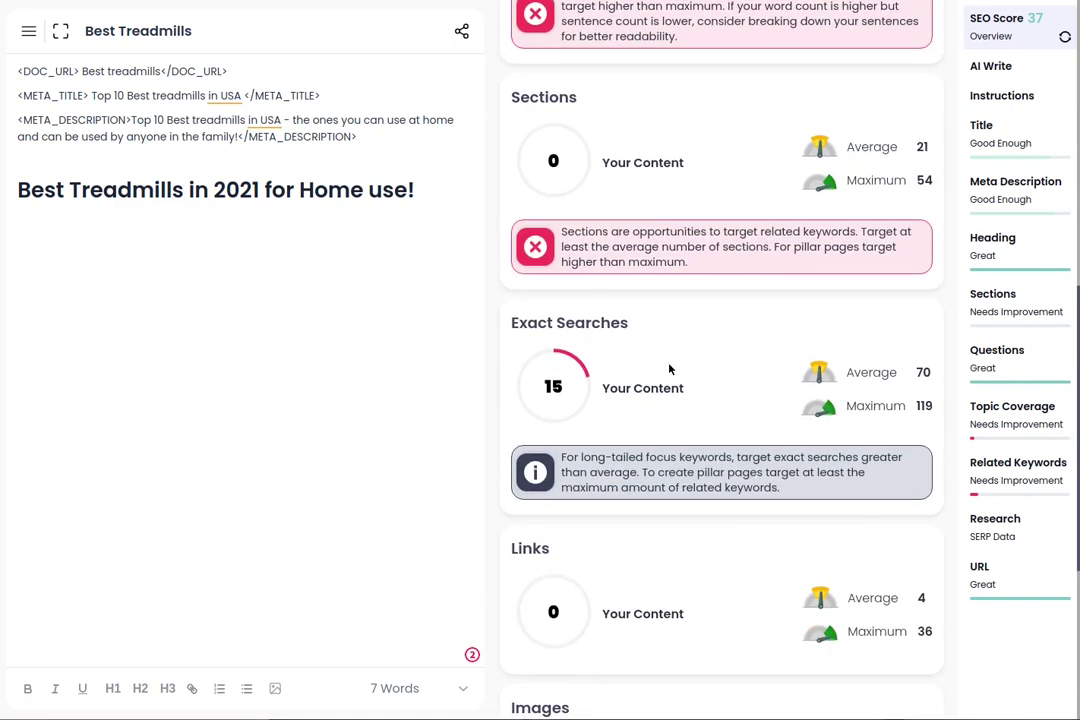
scroll(676, 375, up, 8)
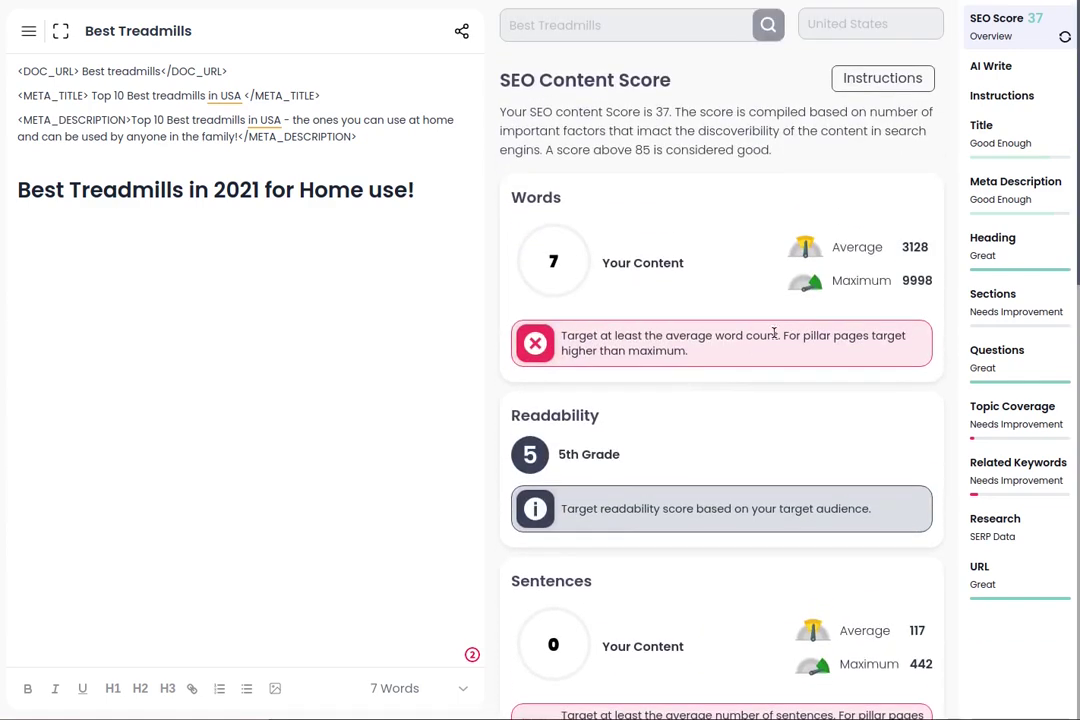
click(1010, 317)
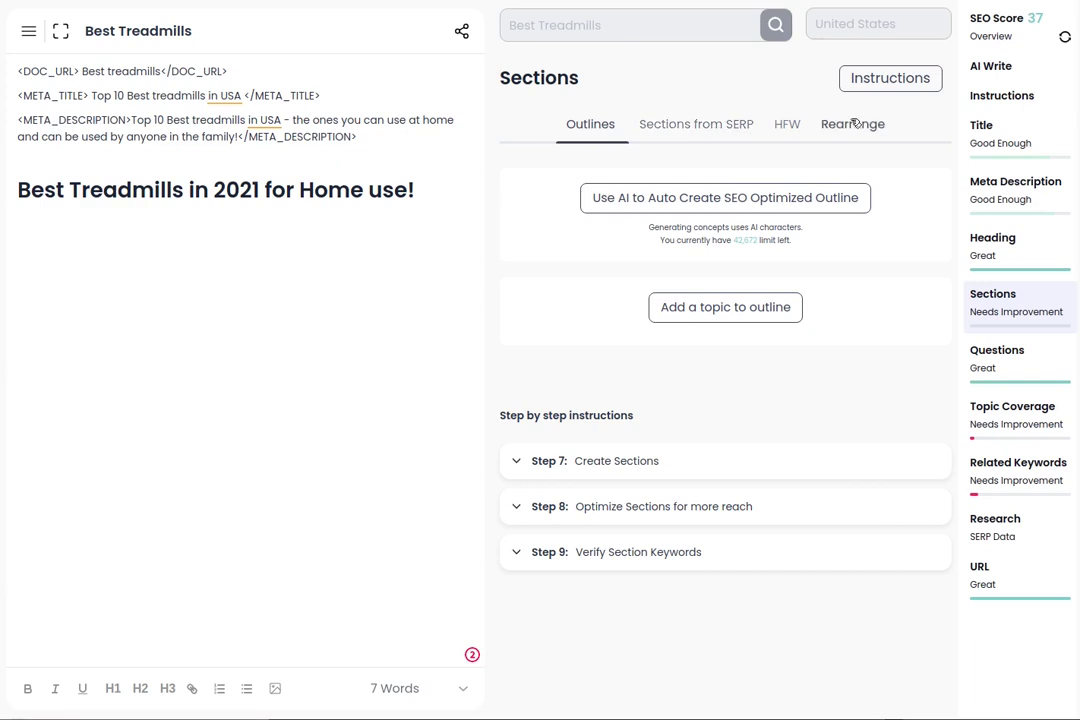
click(724, 130)
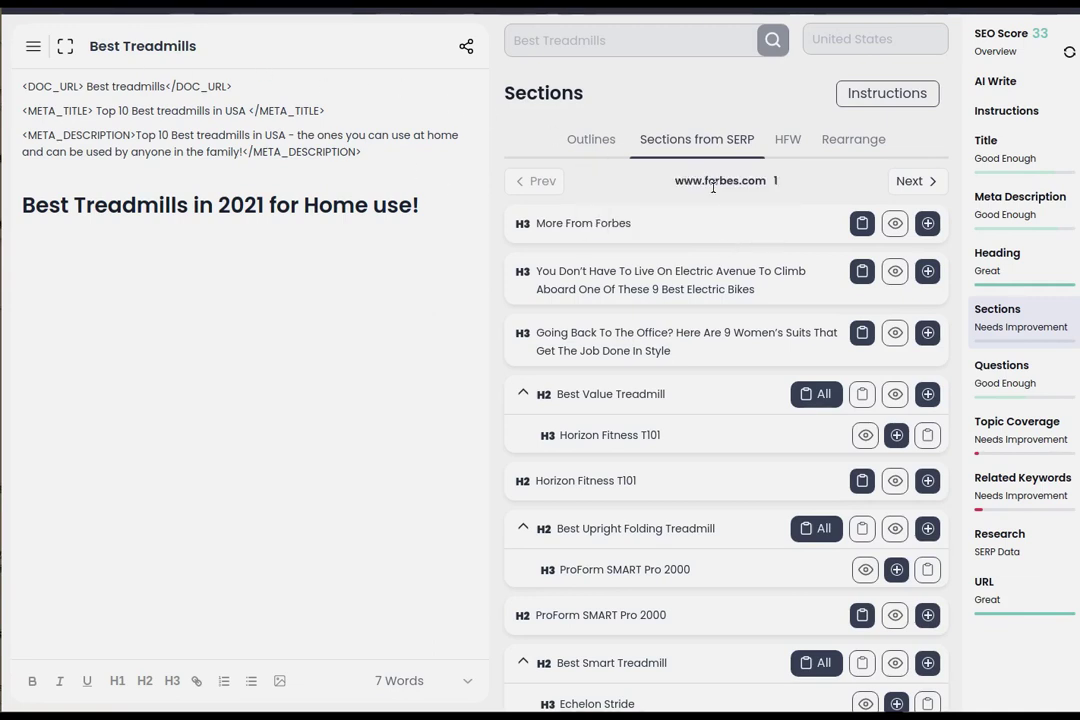
scroll(727, 479, down, 3)
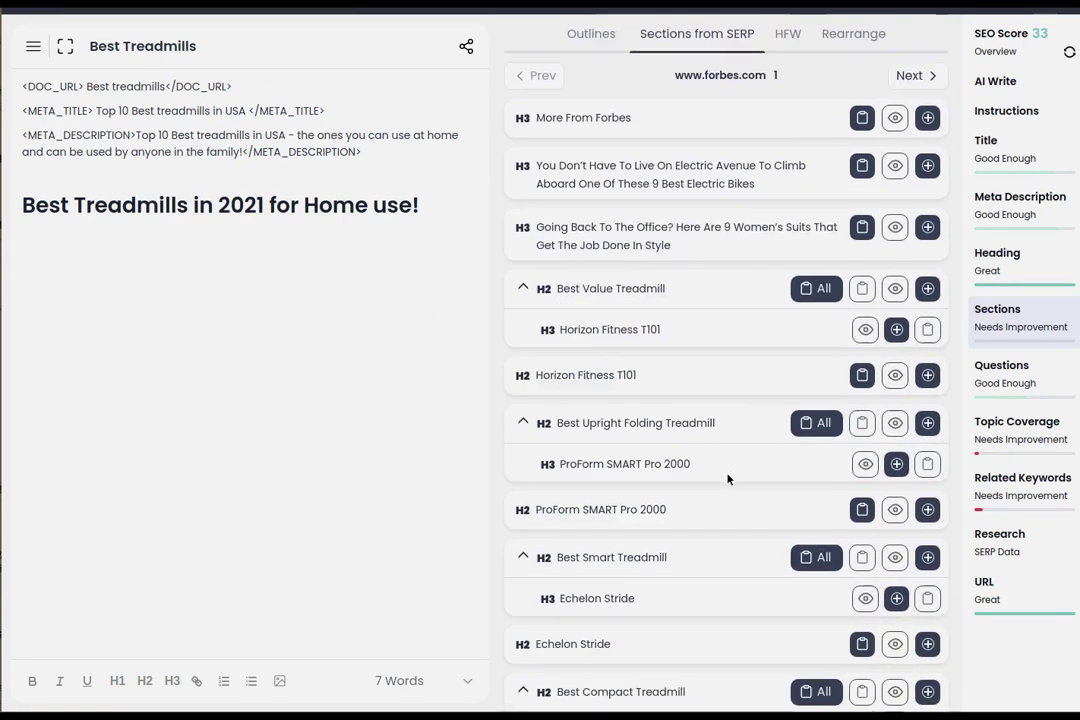
scroll(727, 457, down, 3)
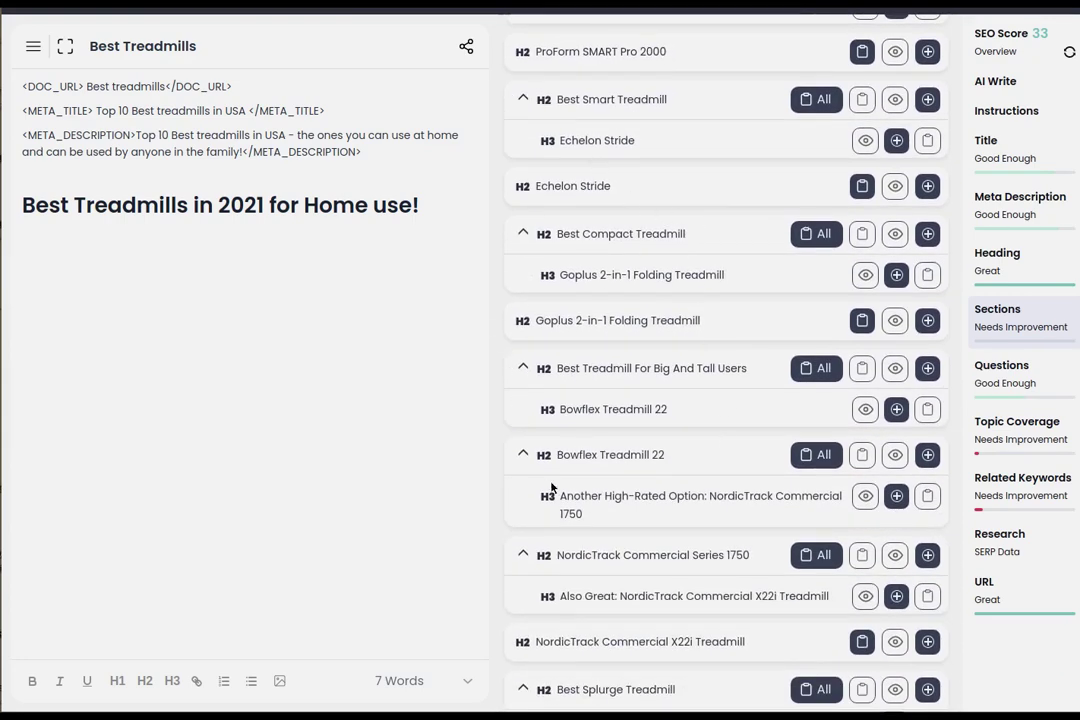
scroll(630, 412, down, 5)
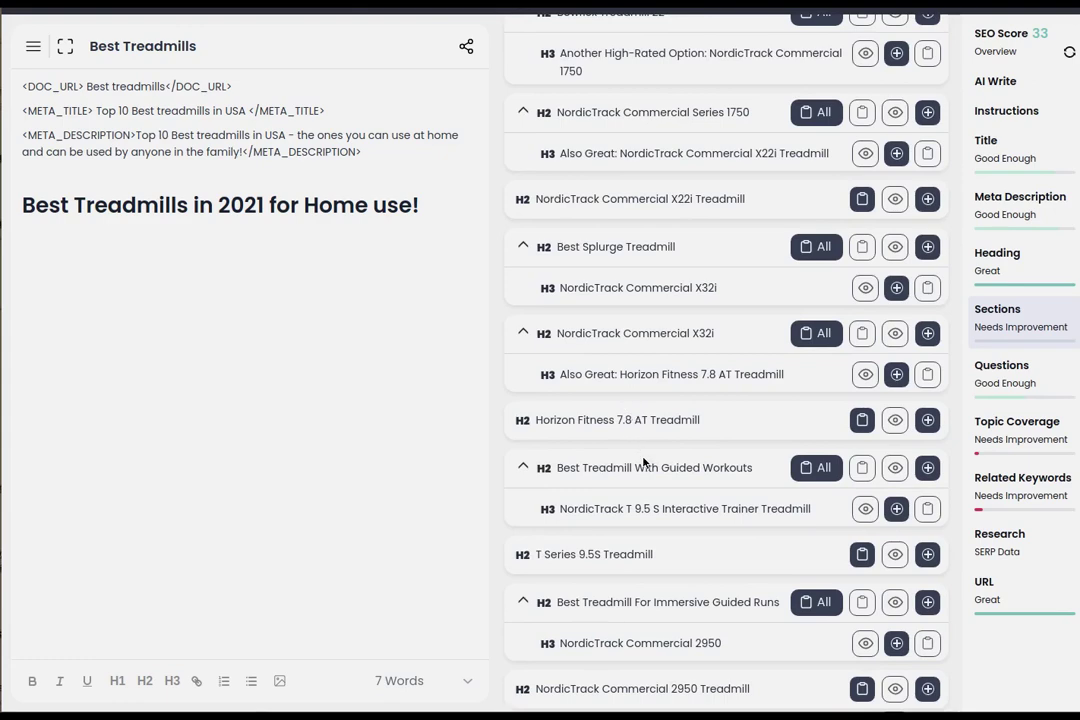
scroll(643, 462, down, 3)
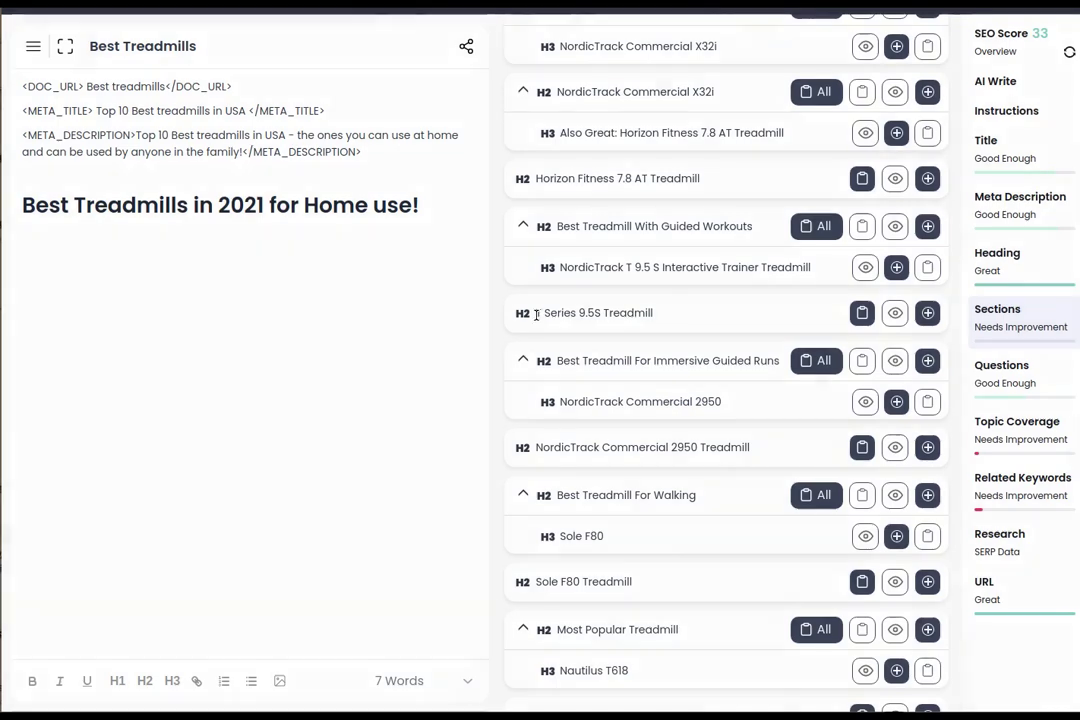
Copy the H2 heading text "T Series 9.5S Treadmill" from the forbes.com outline and open a private browser window
drag(536, 314, 668, 320)
key(ctrl+c)
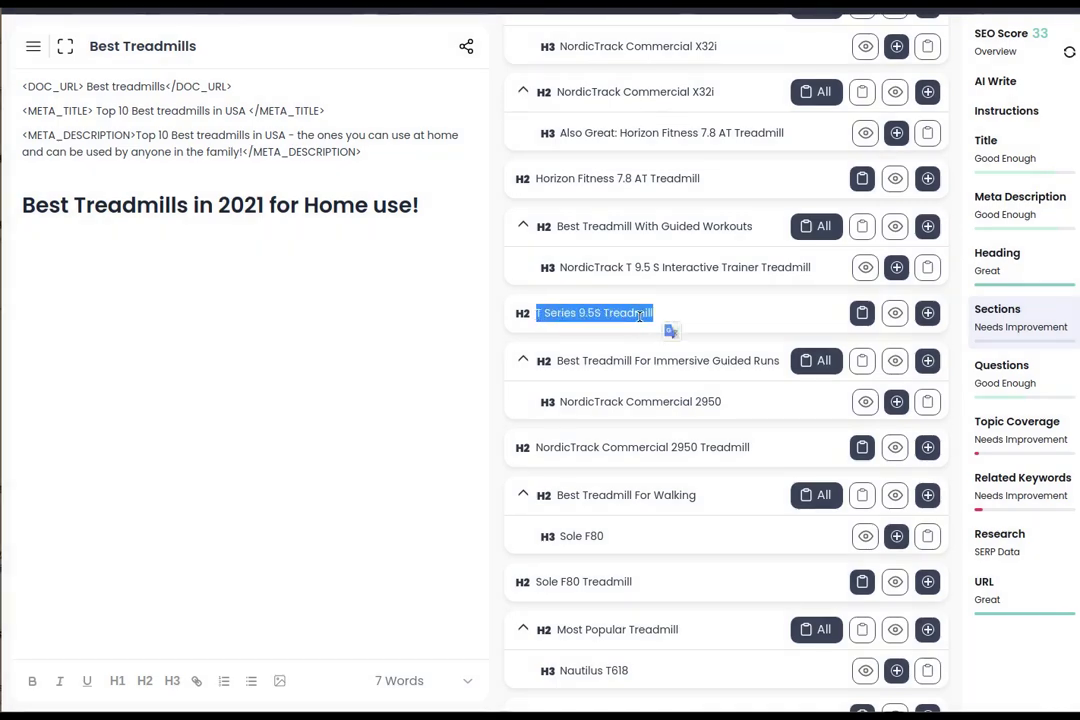
right_click(640, 318)
click(672, 332)
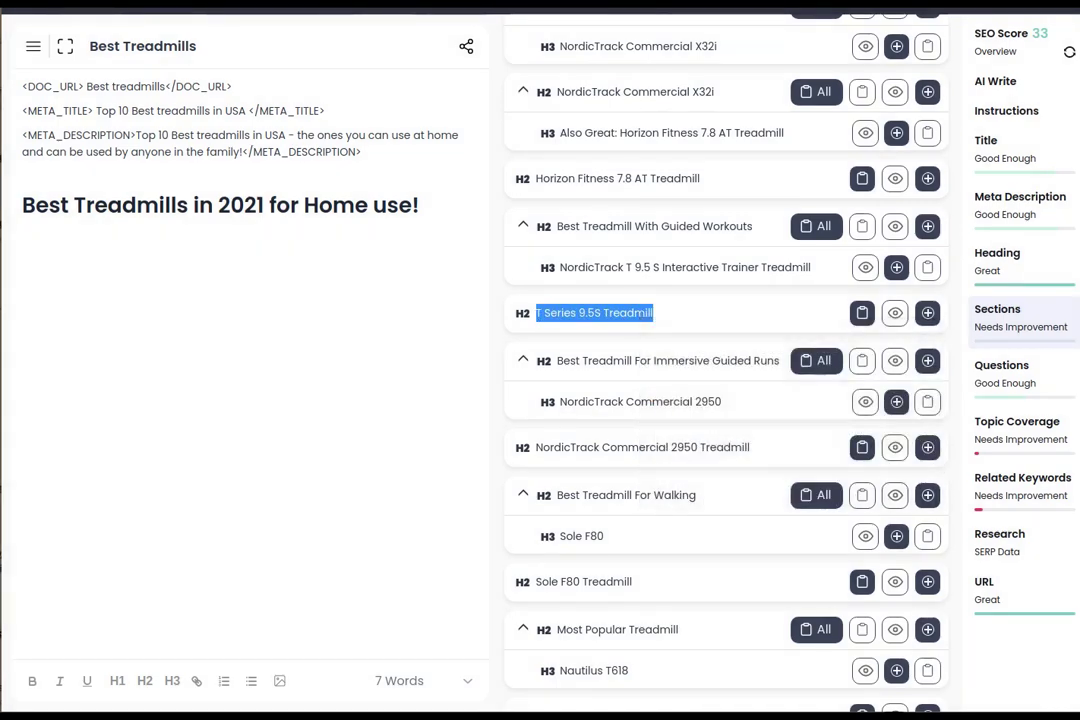
click(1056, 14)
click(1044, 38)
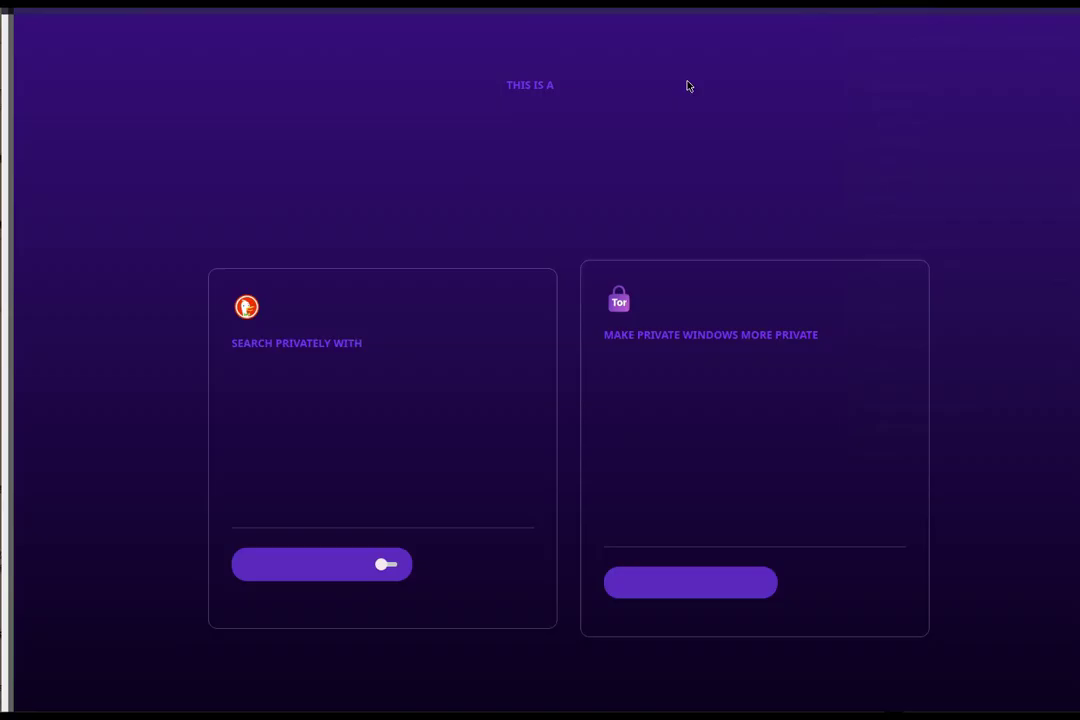
Search Google for "T Series 9.5S Treadmill", skim the results, and return to the SEO editor's section list with the heading deselected
key(ctrl+v)
key(Return)
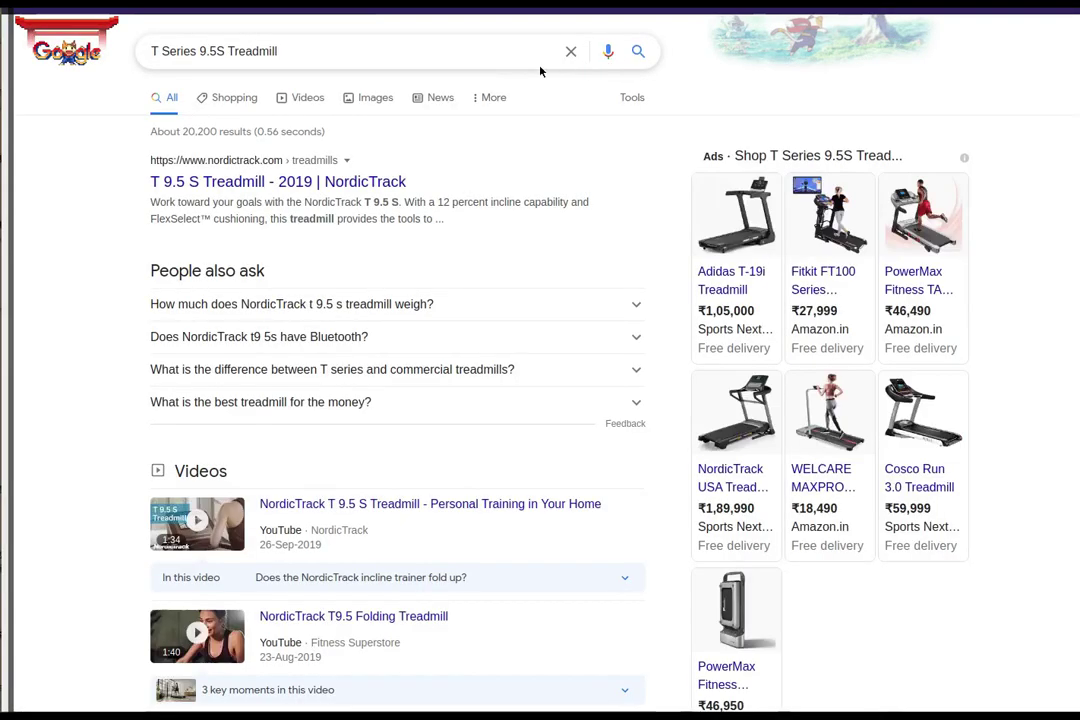
scroll(593, 347, down, 15)
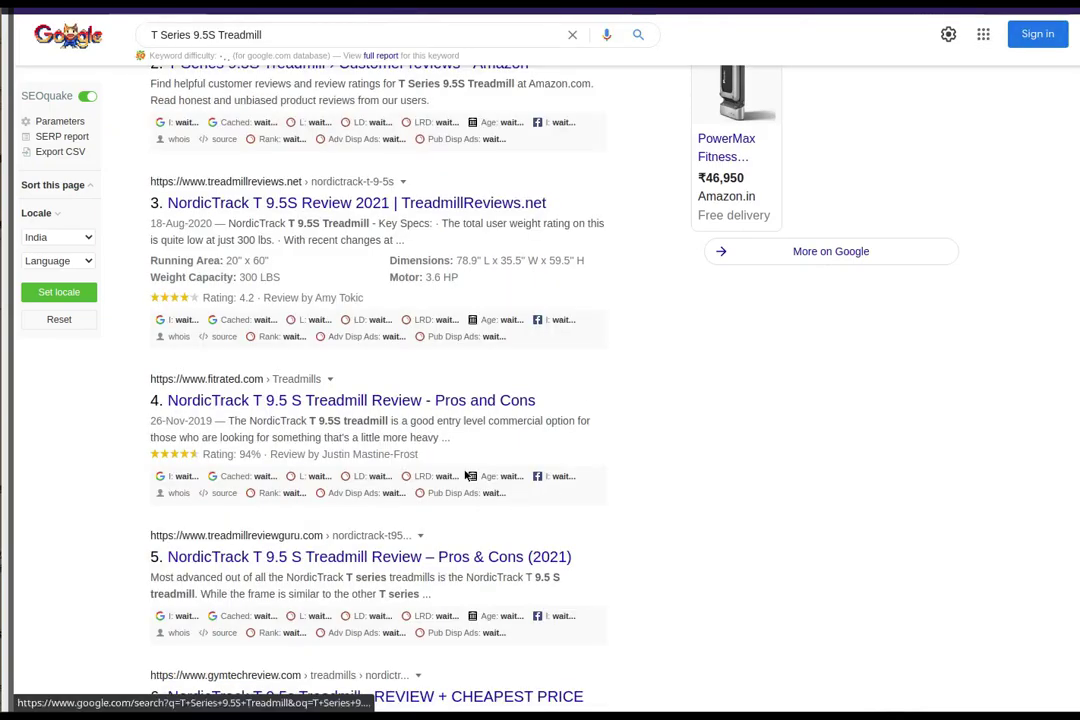
scroll(835, 288, up, 3)
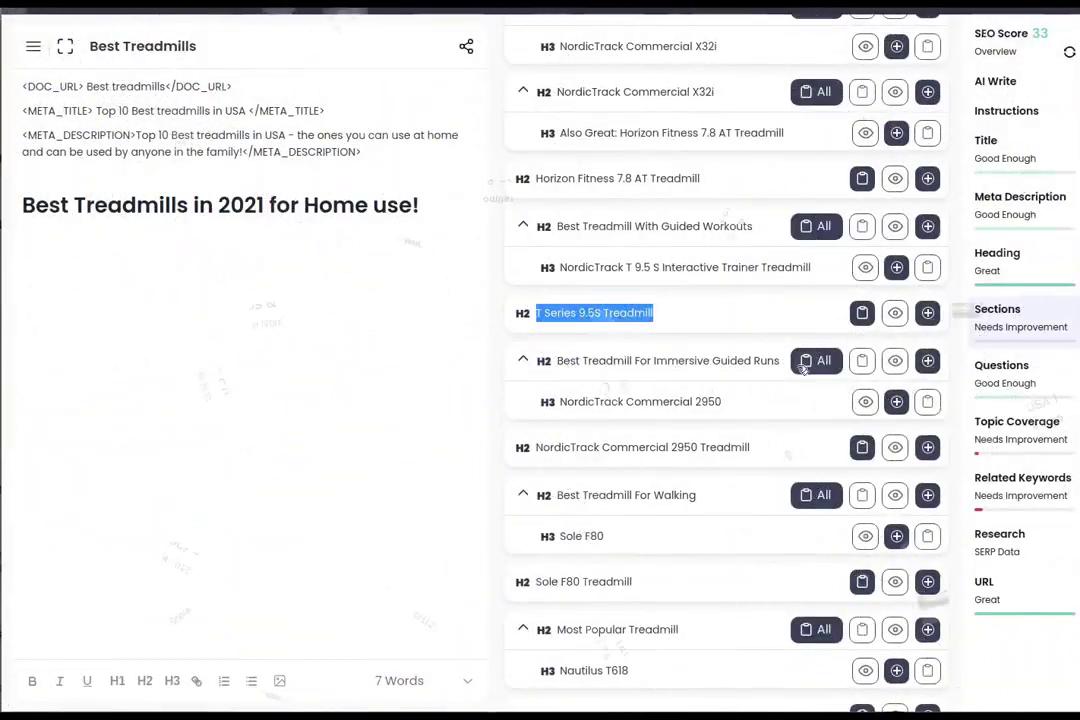
click(683, 318)
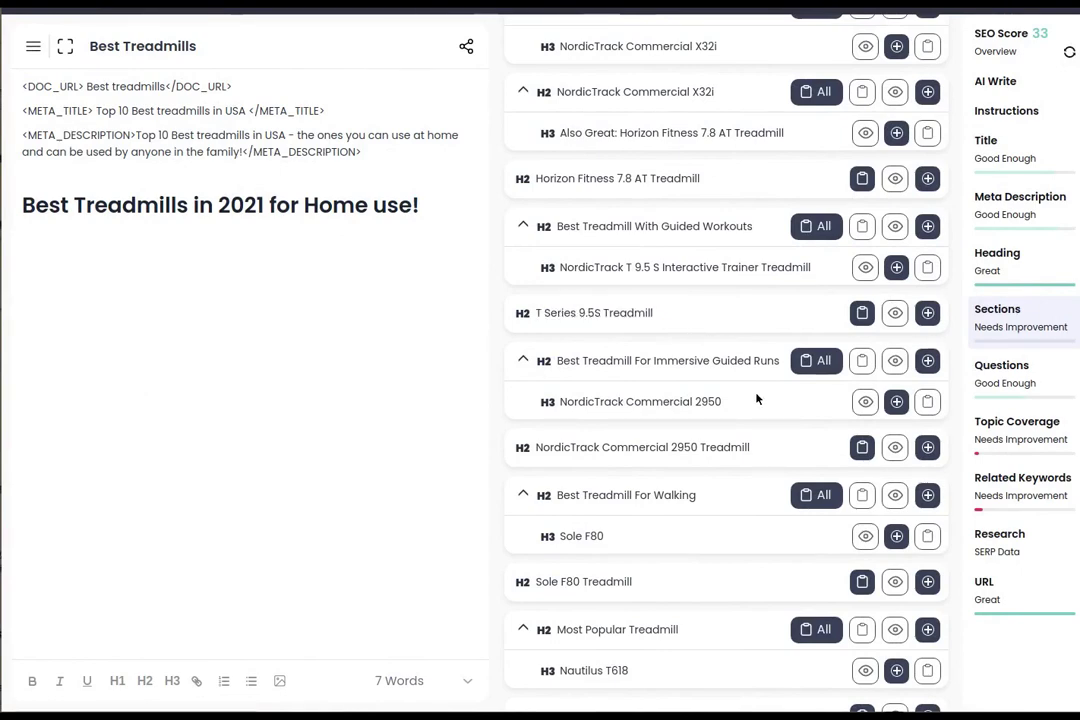
scroll(755, 398, up, 5)
scroll(760, 392, up, 5)
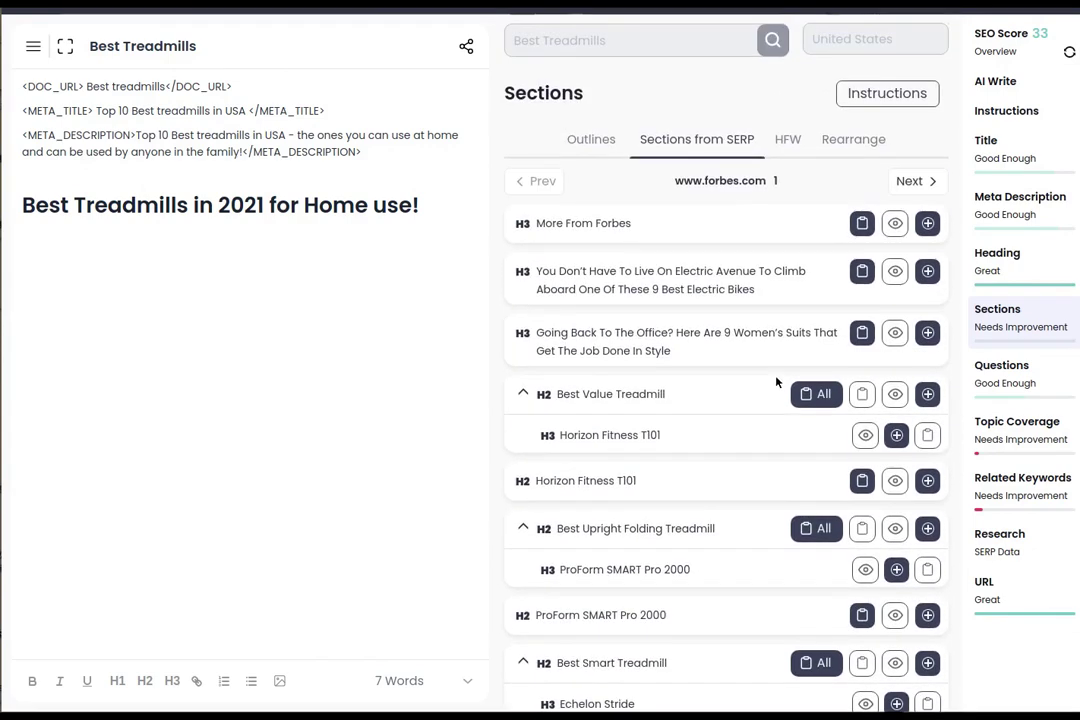
click(916, 182)
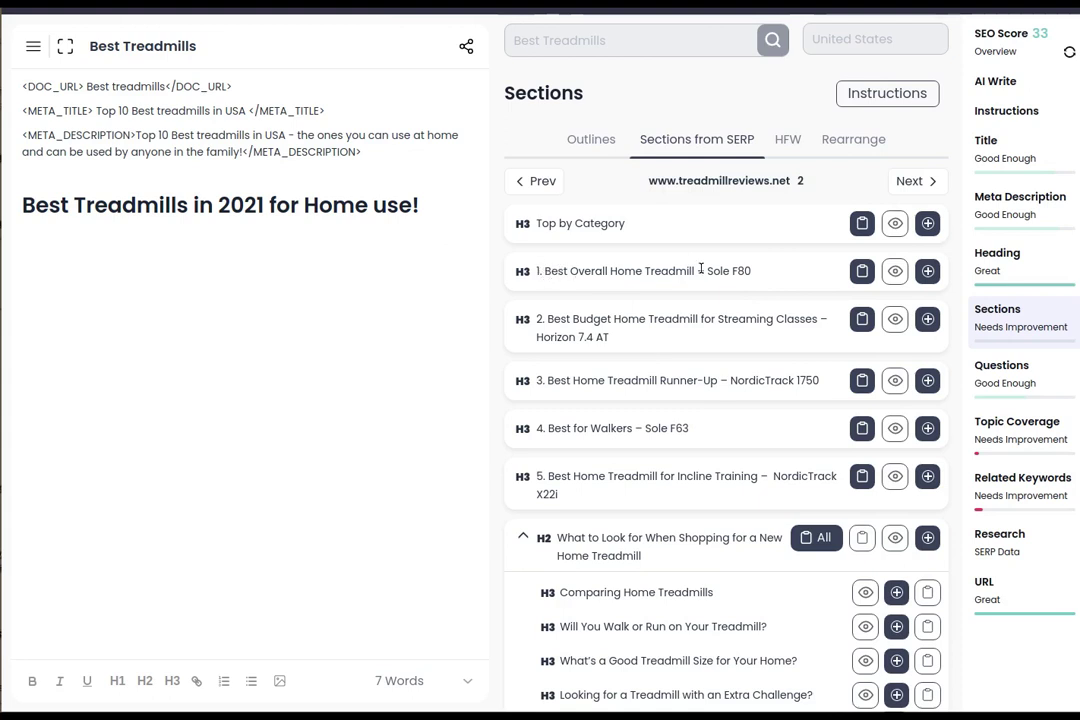
click(862, 272)
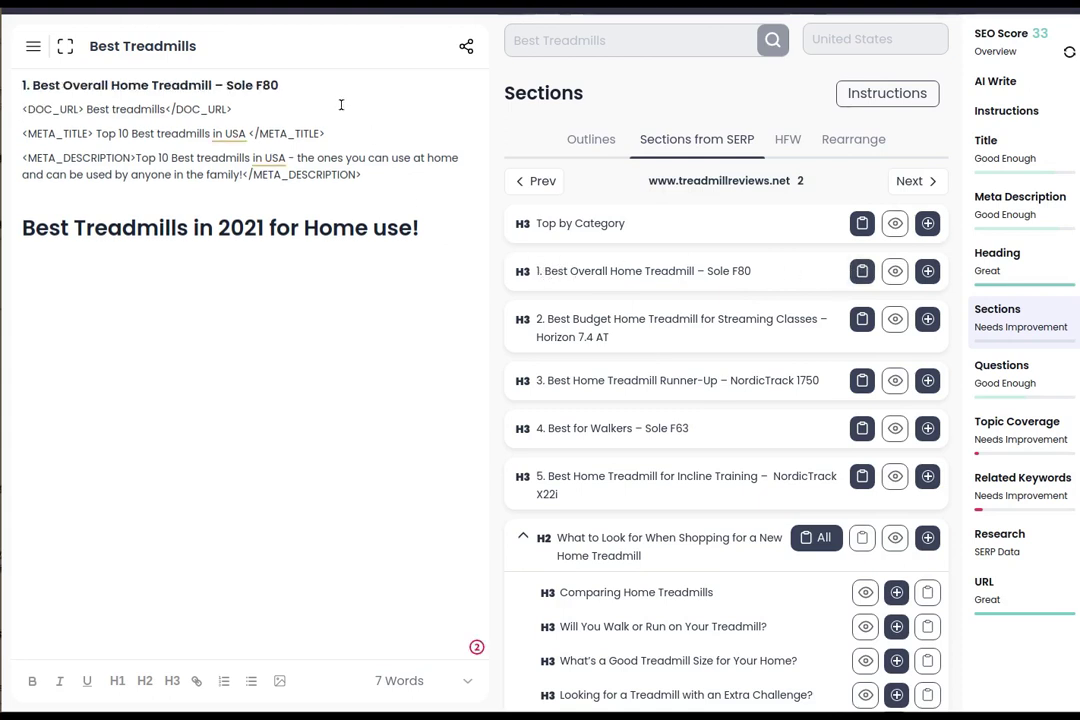
drag(279, 85, 16, 86)
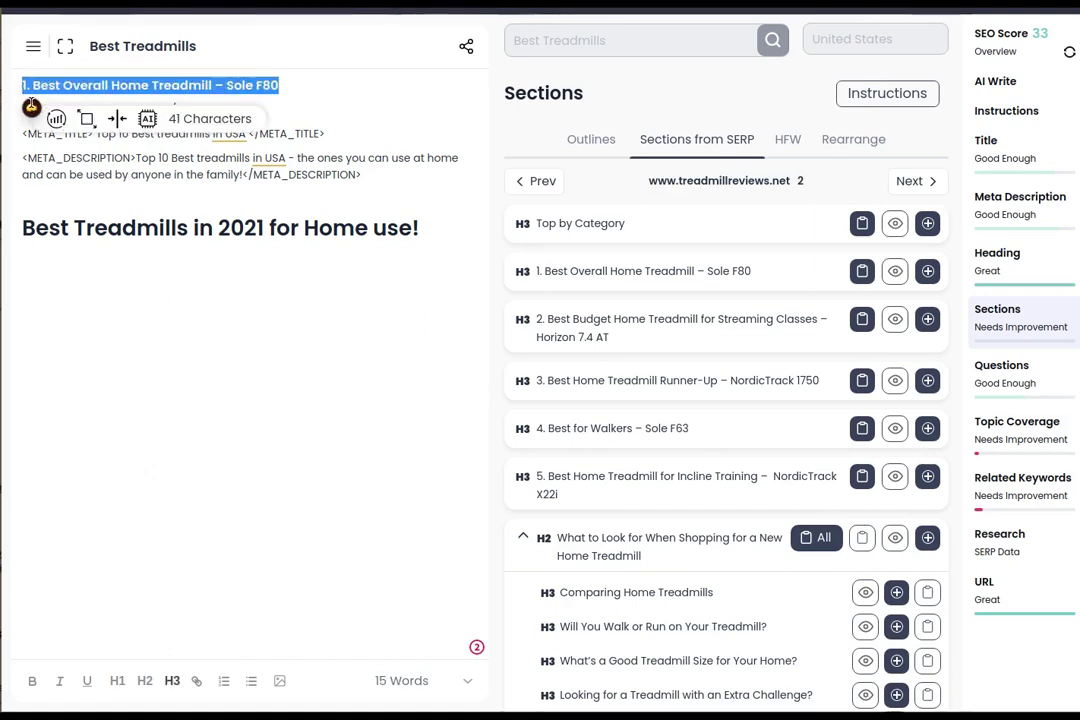
key(ctrl+x)
click(127, 262)
key(ctrl+v)
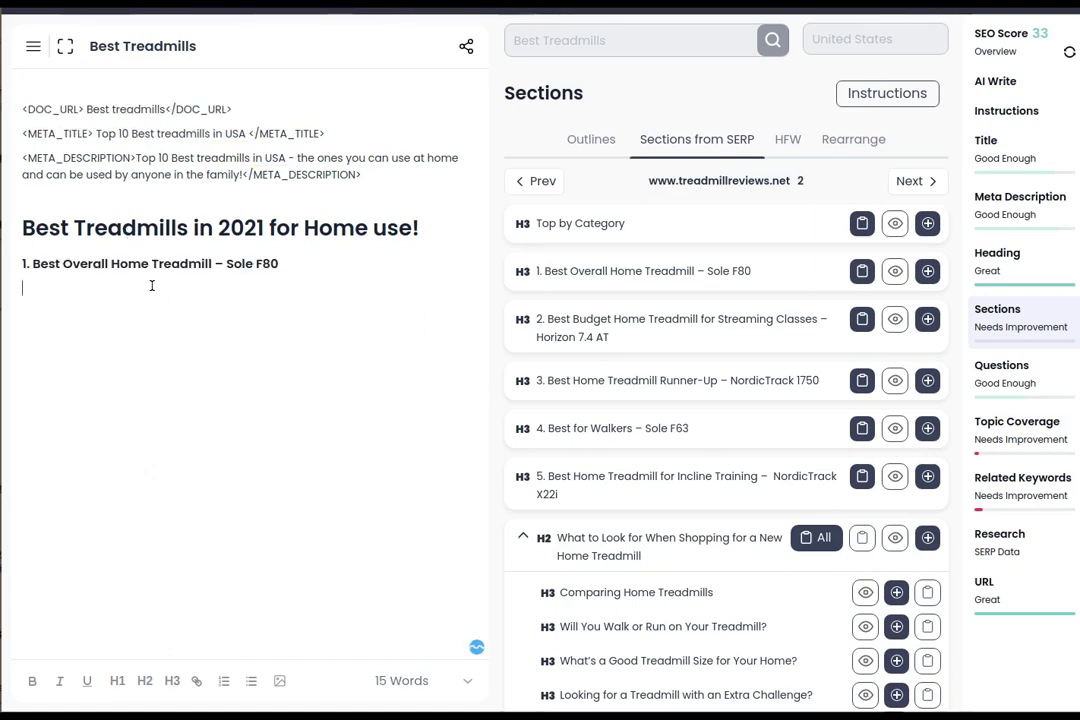
Replace the "1." prefix of the Sole F80 heading with "/" and start a new line below it
click(24, 263)
key(Delete)
key(Delete)
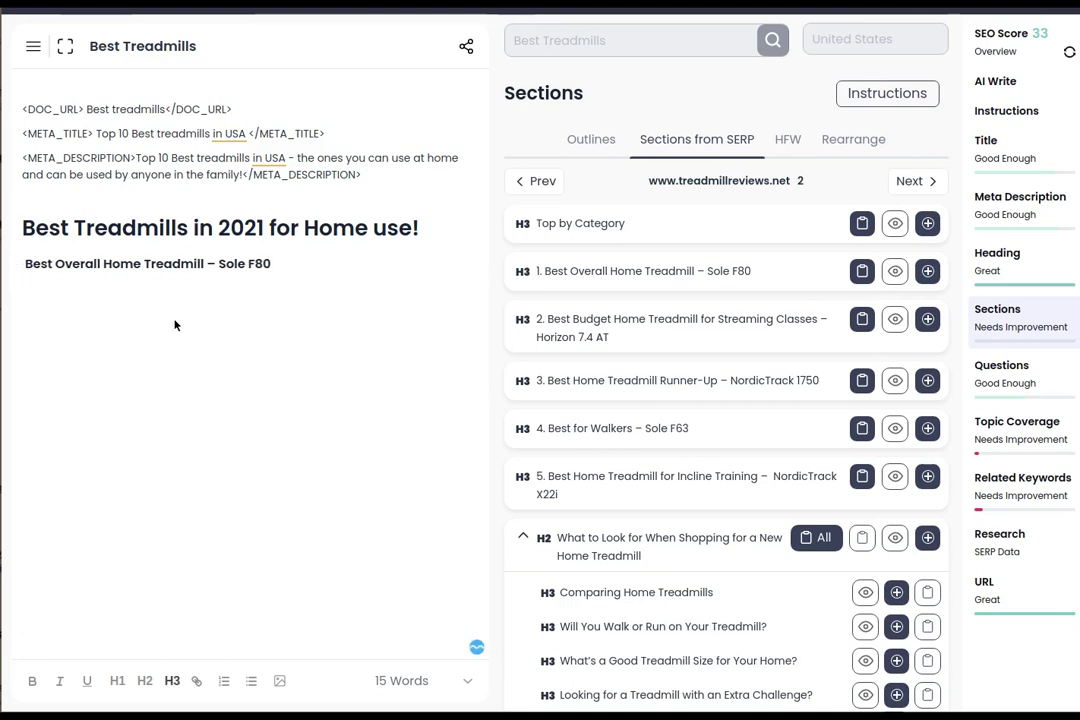
text(?)
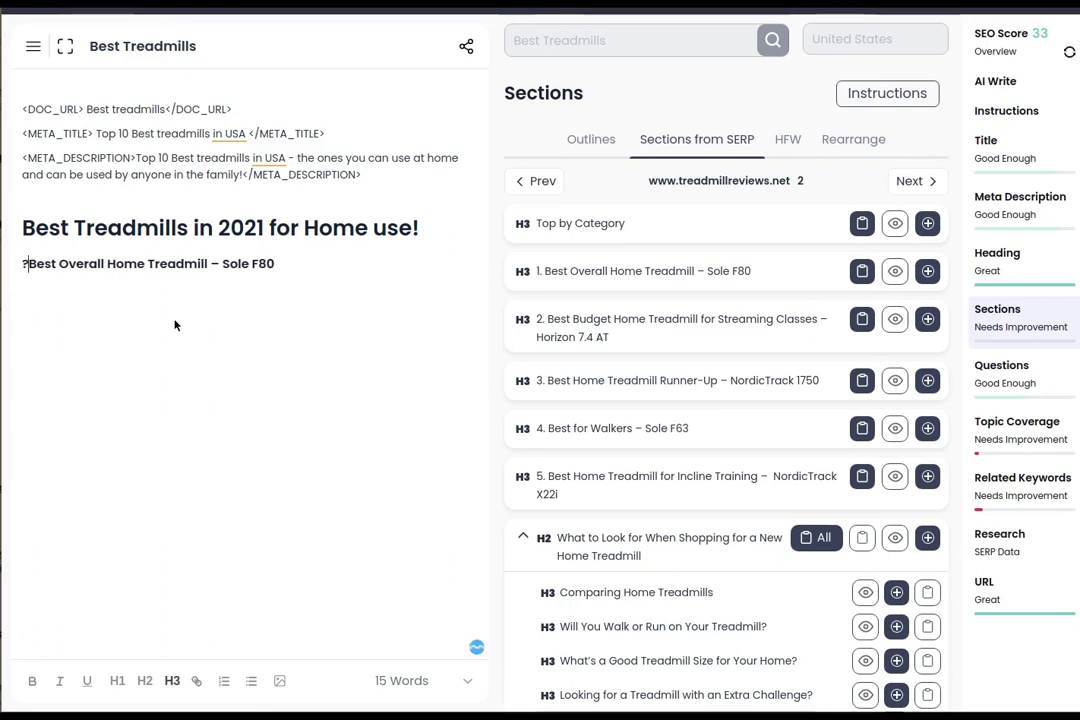
key(BackSpace)
text(/)
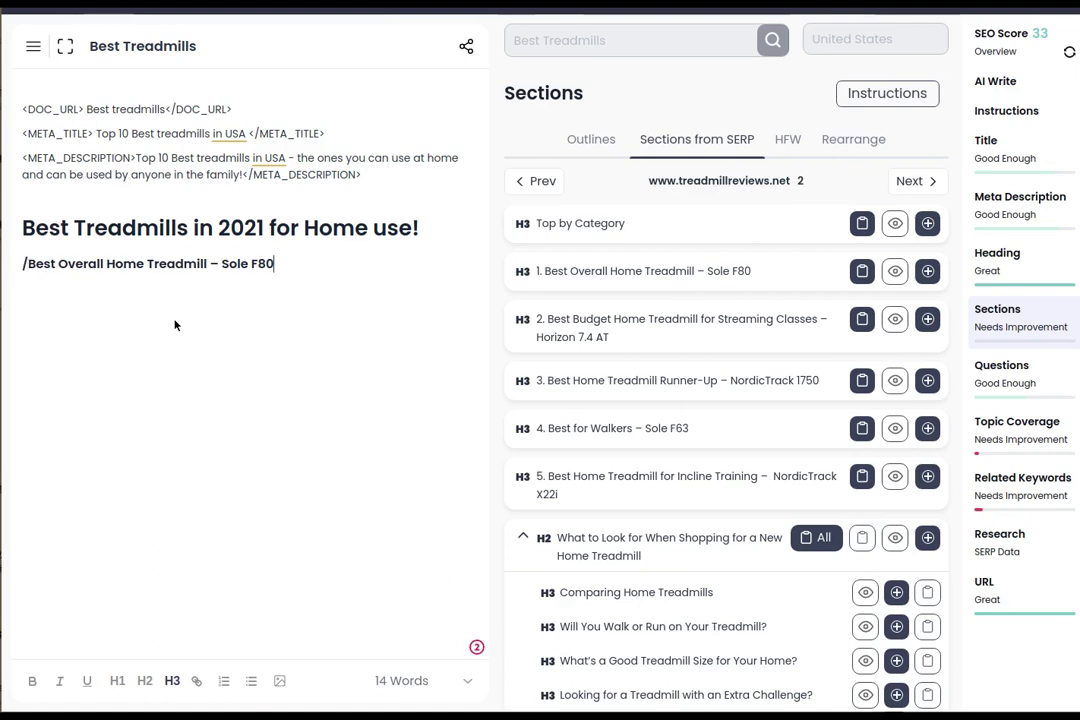
key(End)
key(Return)
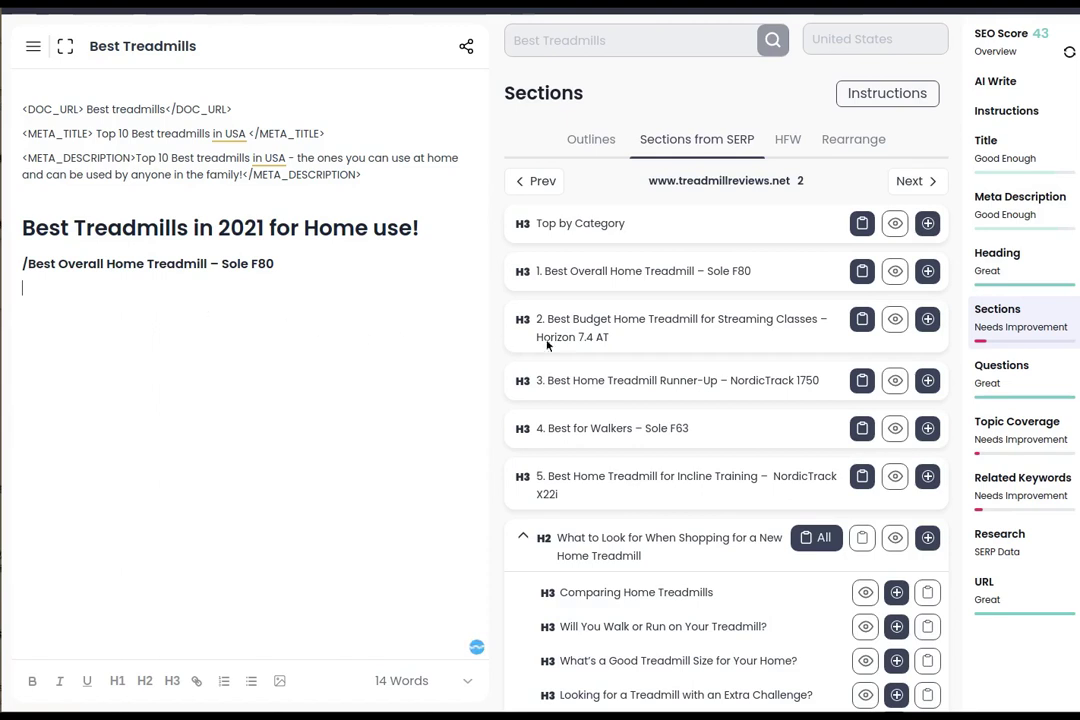
Insert the treadmillreviews.net H3 headings 2 (Horizon 7.4 AT), 4 (Sole F63) and 5 (NordicTrack X22i) below the Sole F80 heading
click(862, 319)
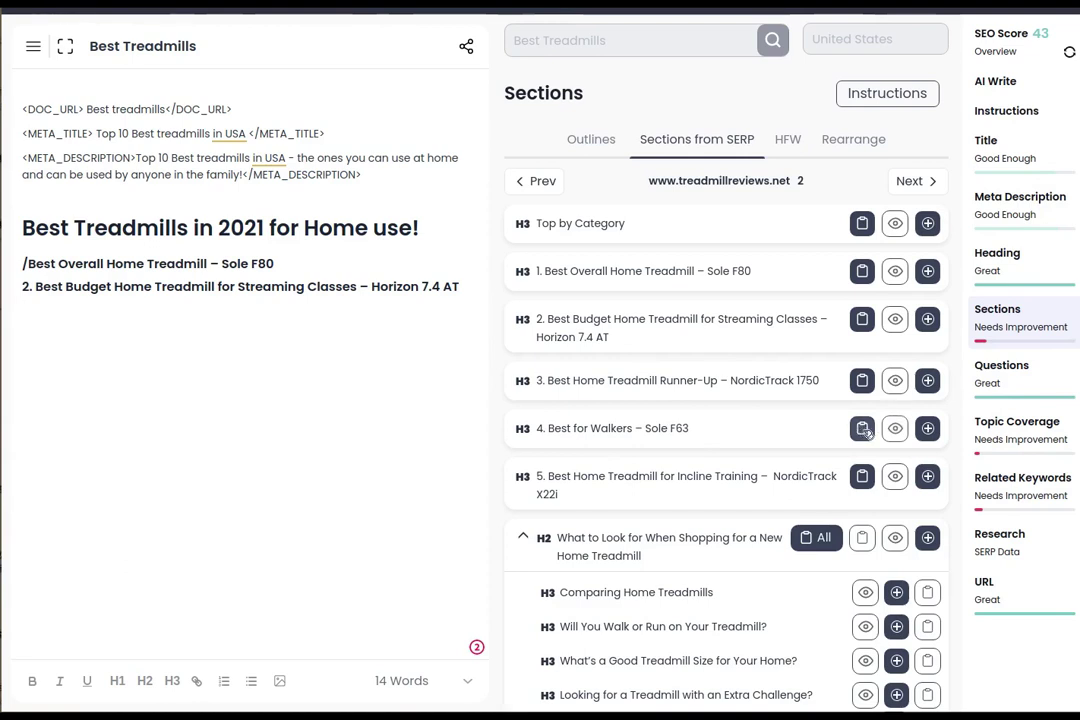
click(862, 428)
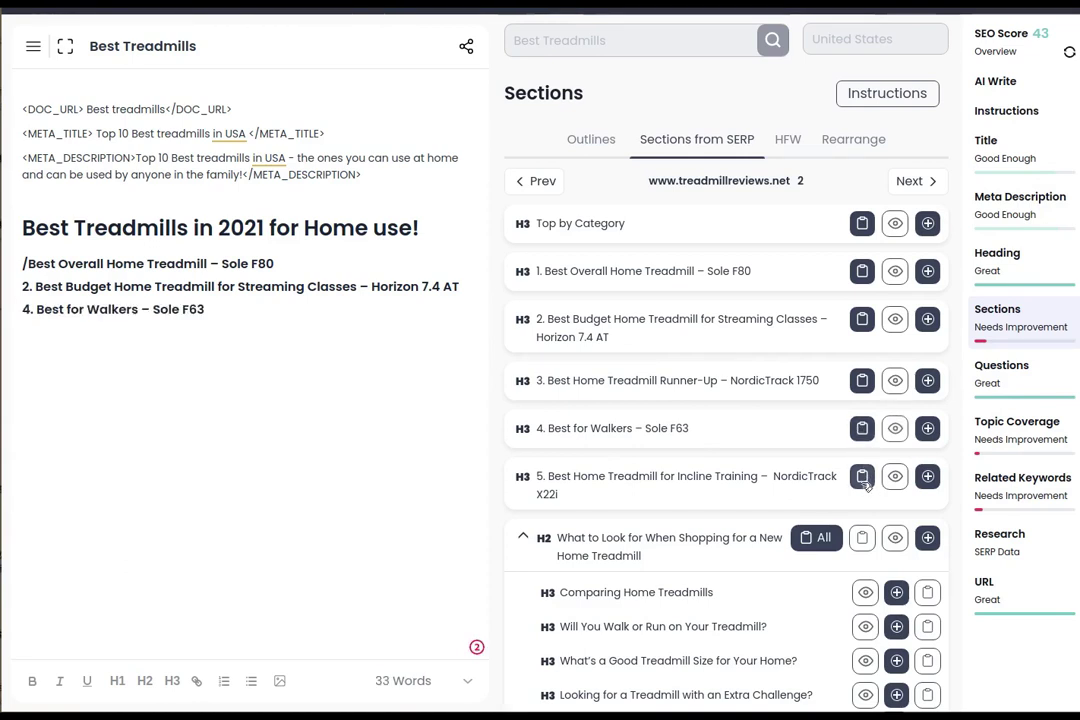
click(862, 476)
scroll(640, 470, down, 1)
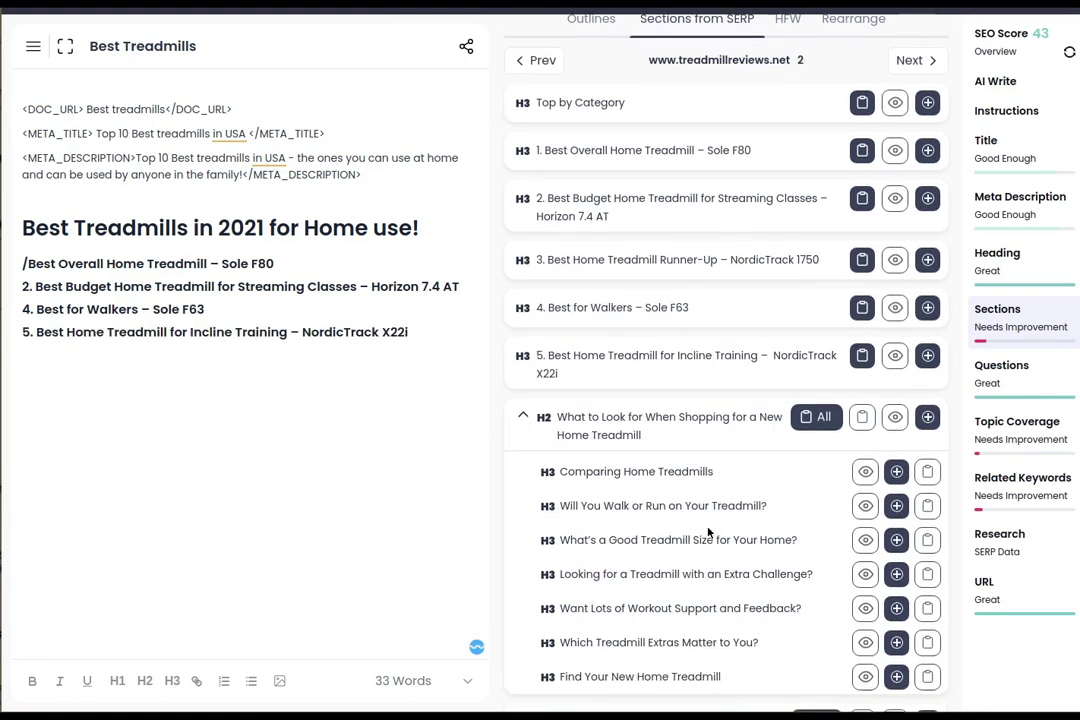
scroll(700, 420, down, 1)
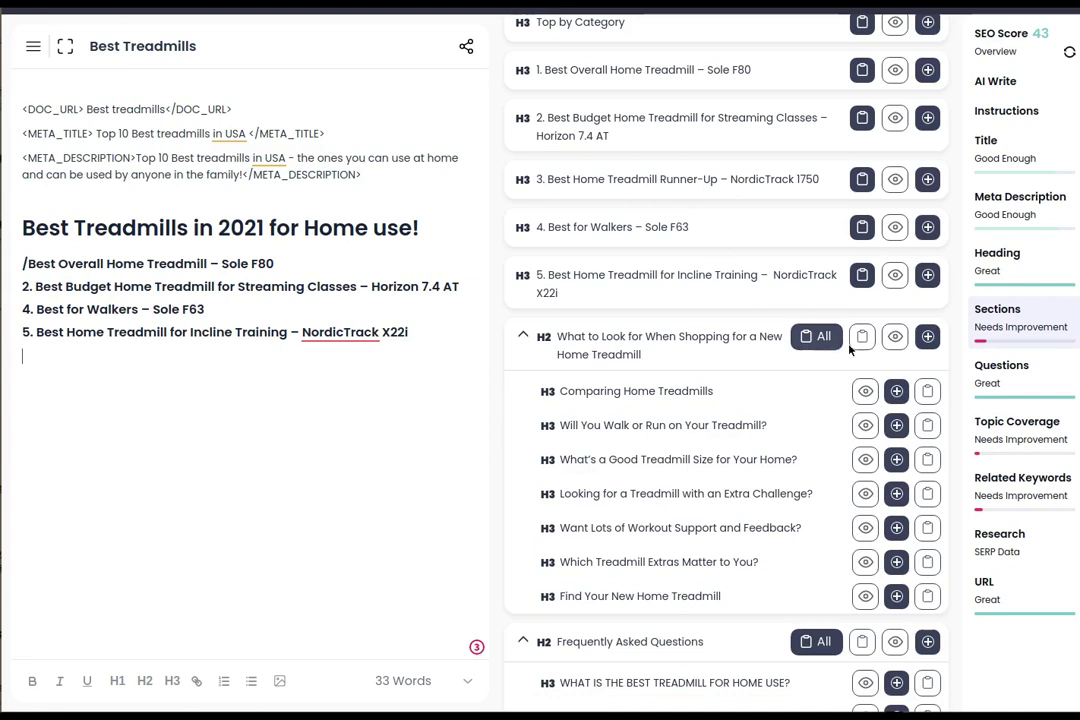
click(862, 339)
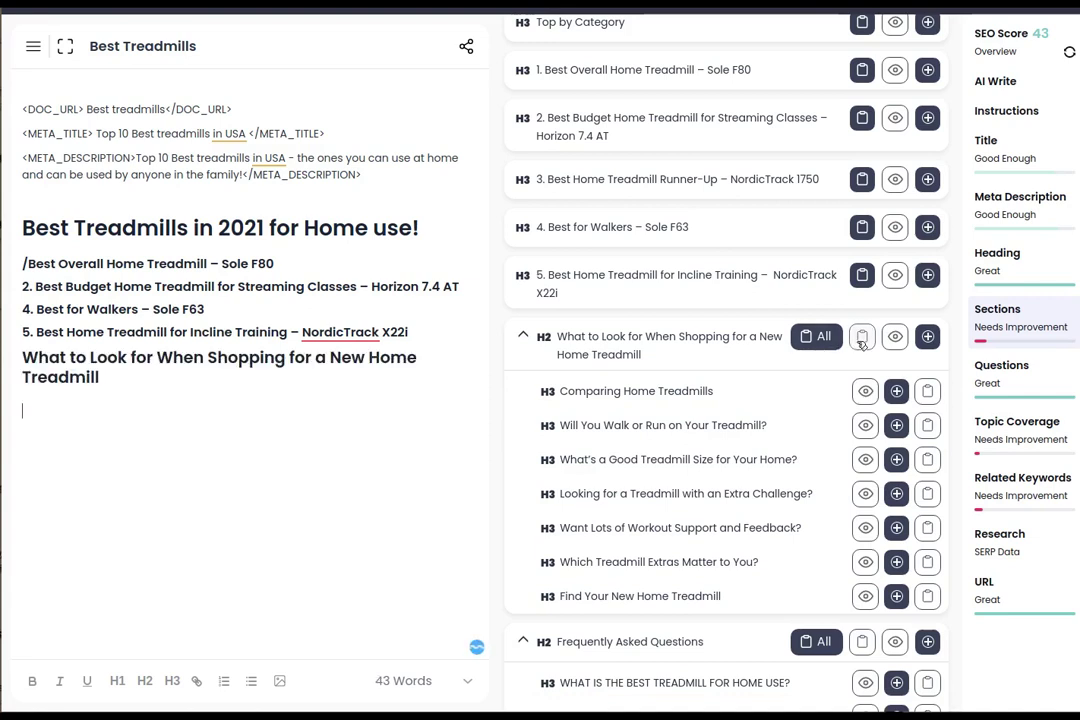
drag(148, 382, 24, 357)
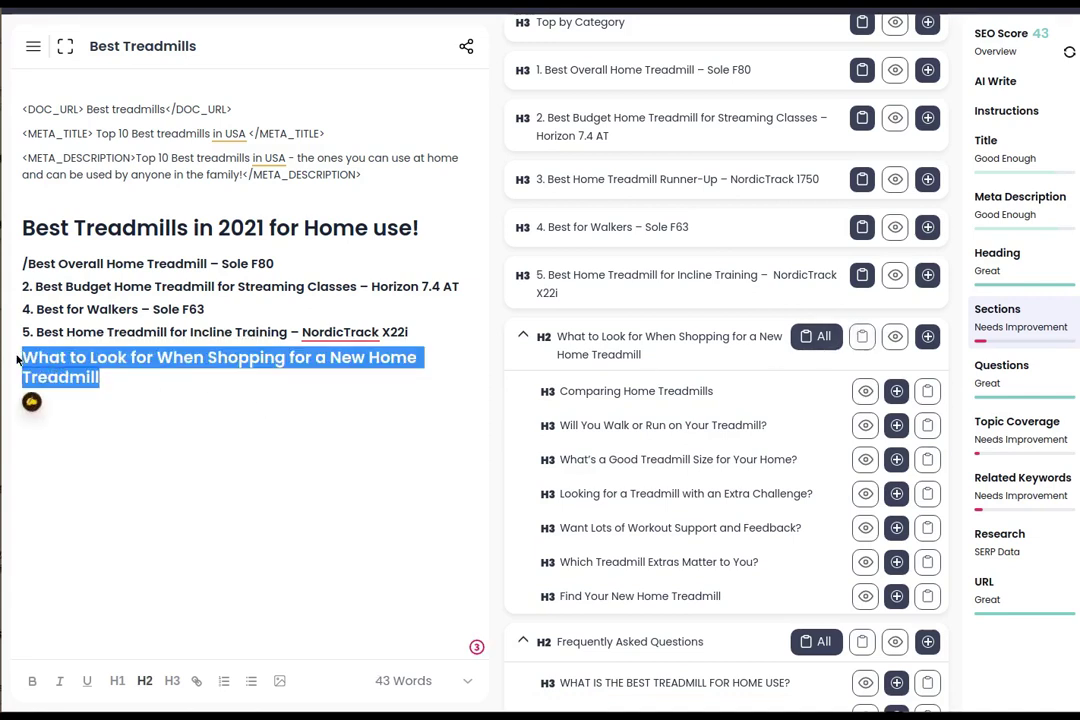
key(BackSpace)
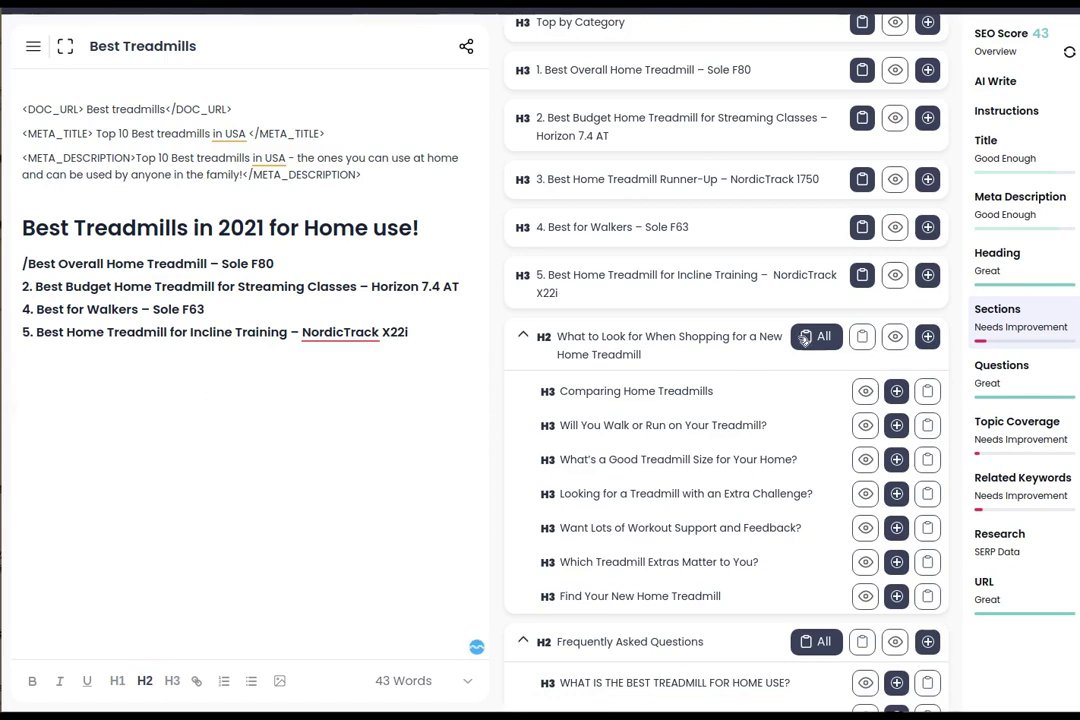
Insert "What to Look for When Shopping for a New Home Treadmill" with all its H3 subheadings, and add a "/" line at the end
click(816, 336)
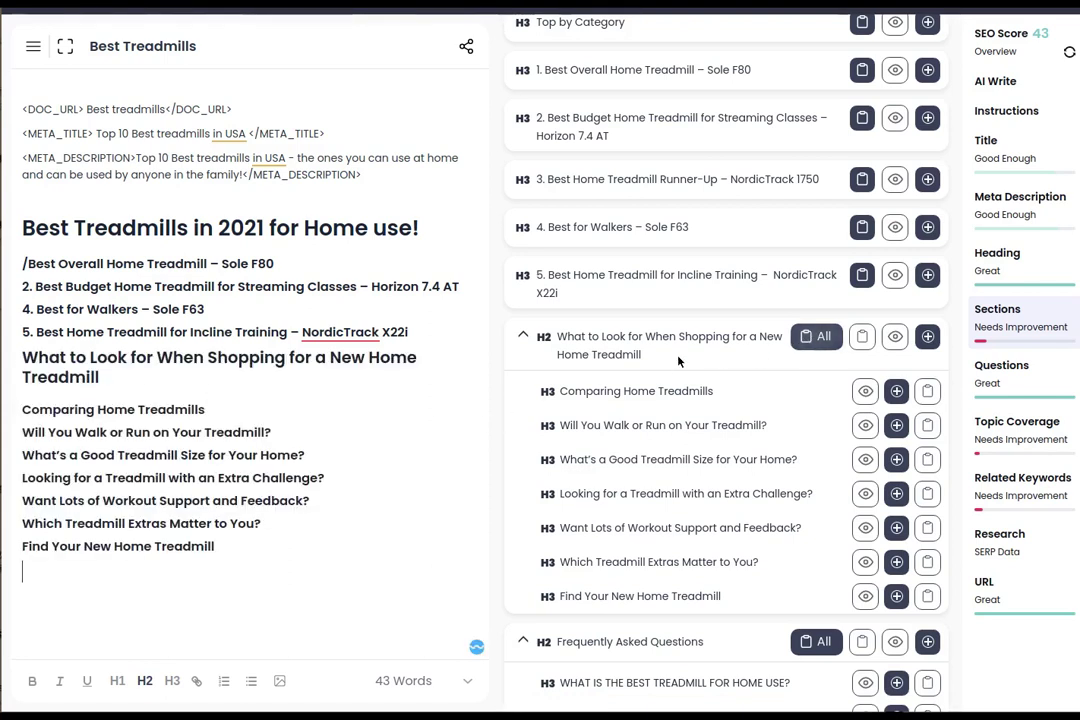
click(35, 287)
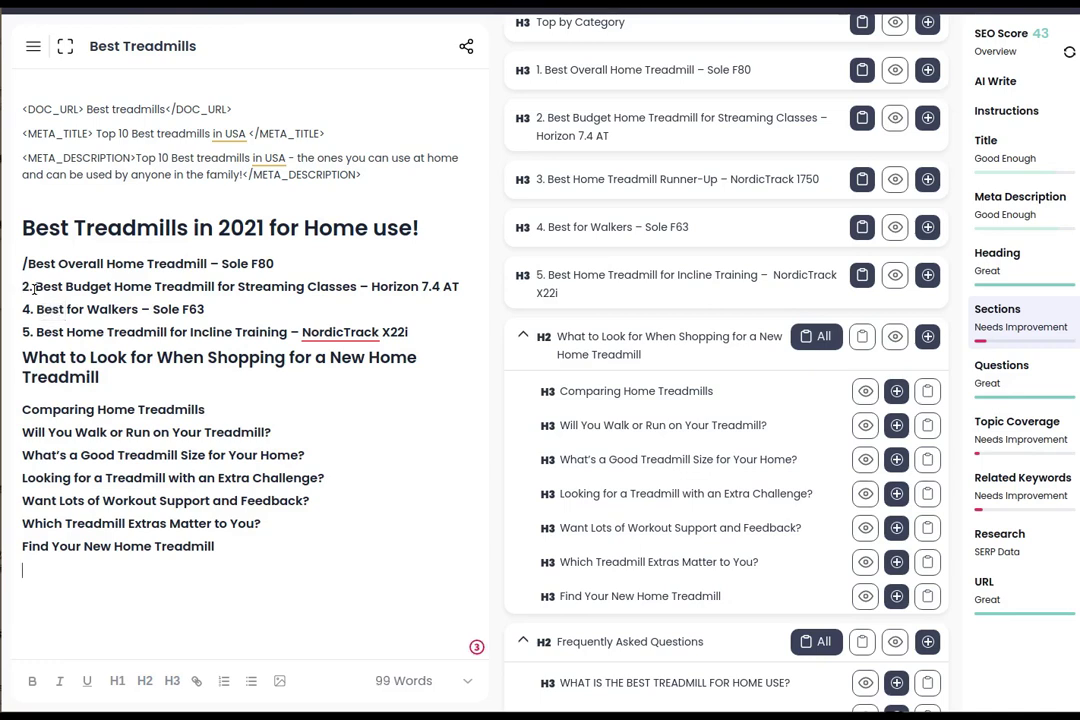
text(/)
key(Return)
scroll(714, 528, down, 3)
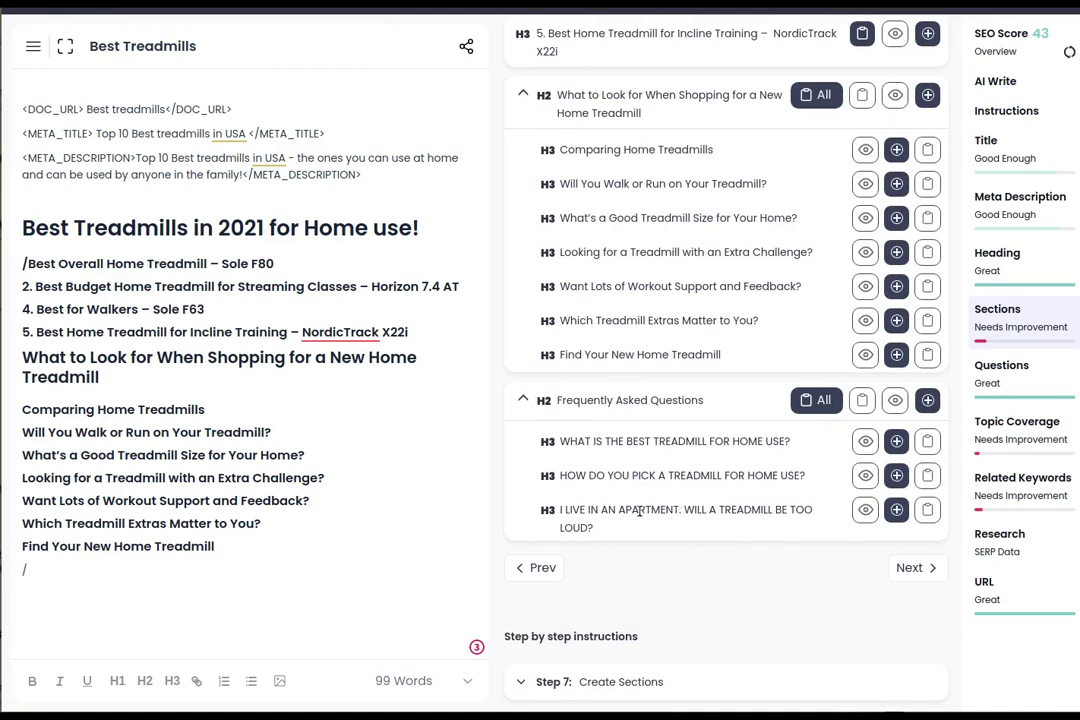
drag(558, 412, 802, 340)
scroll(888, 202, up, 5)
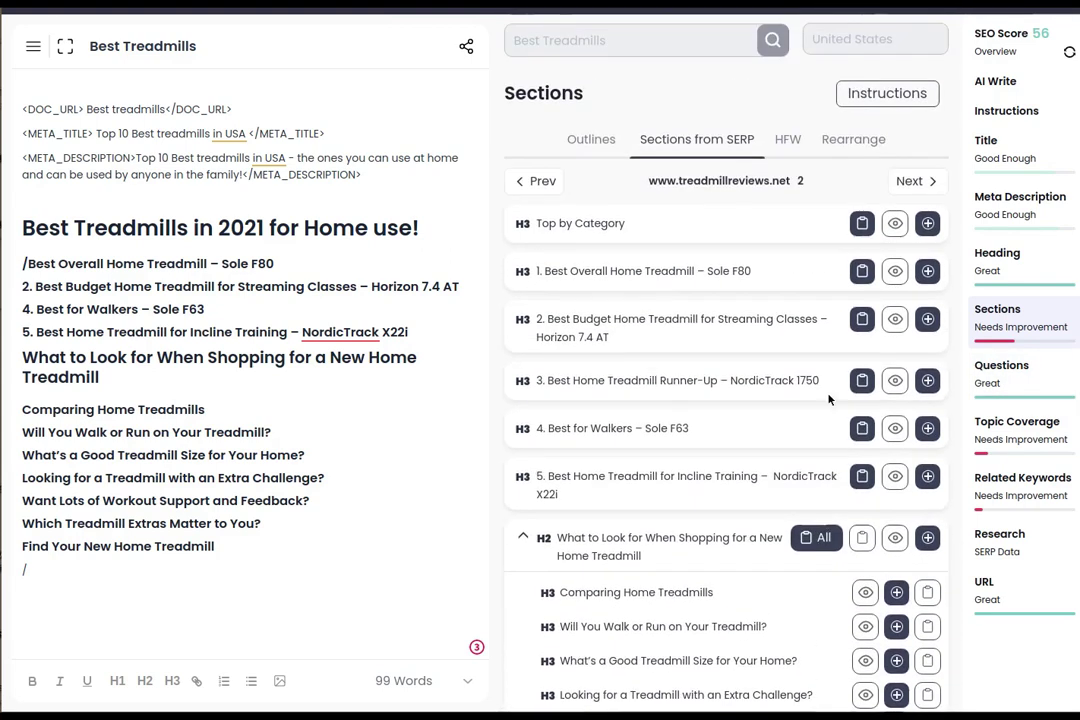
click(930, 184)
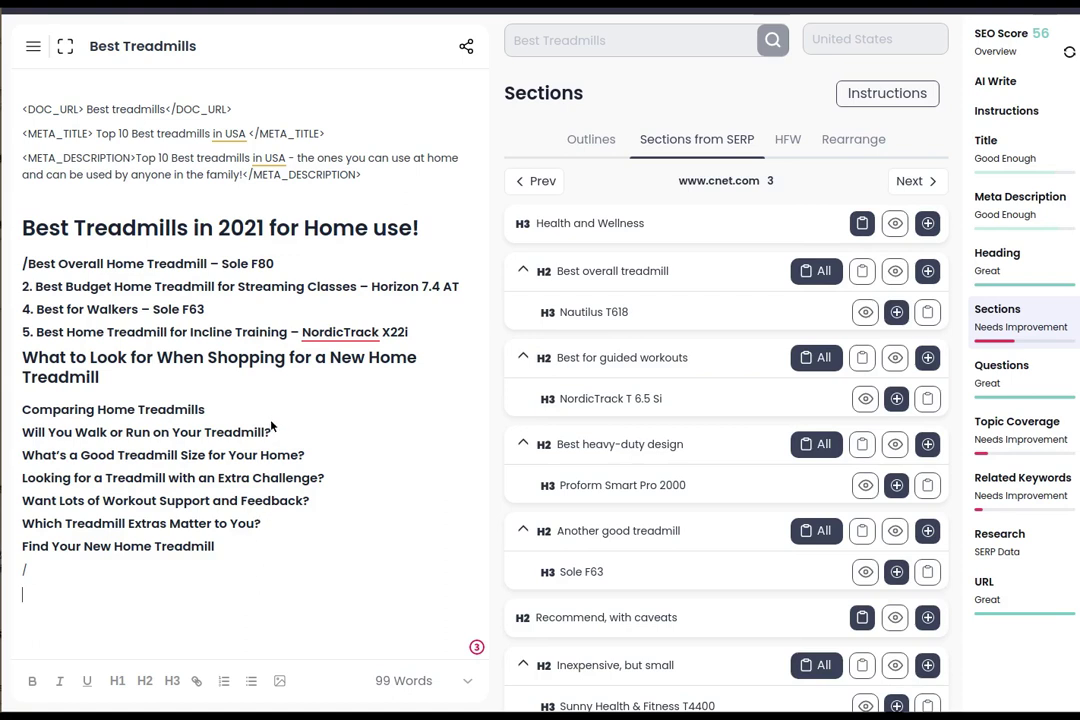
click(464, 335)
key(Return)
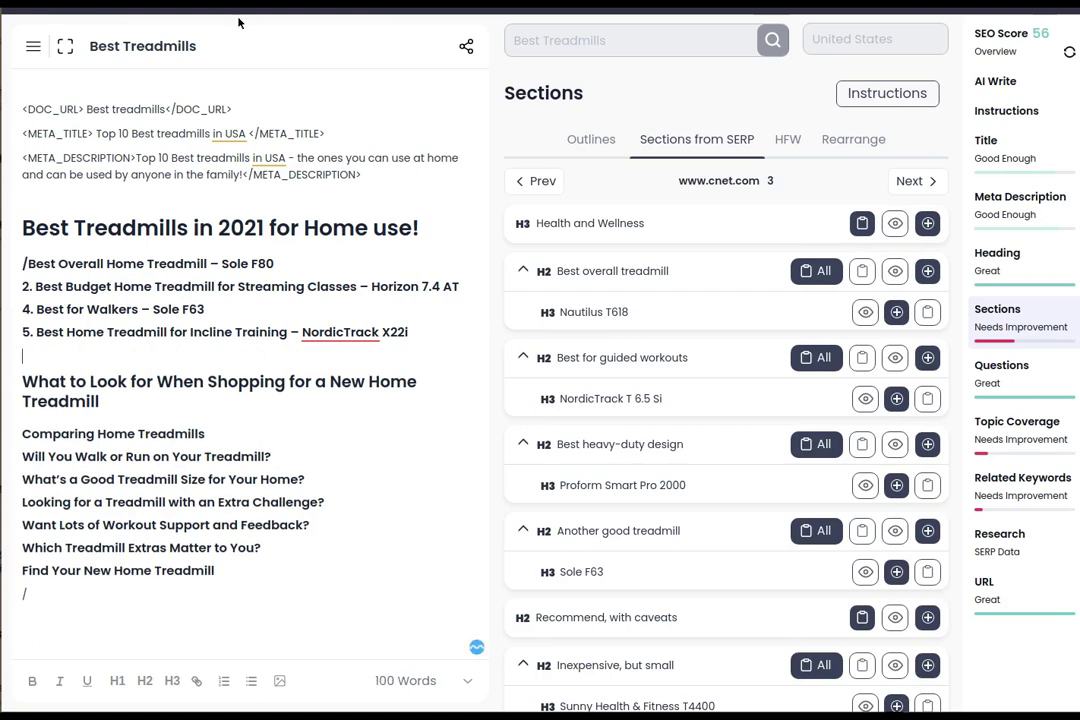
click(864, 358)
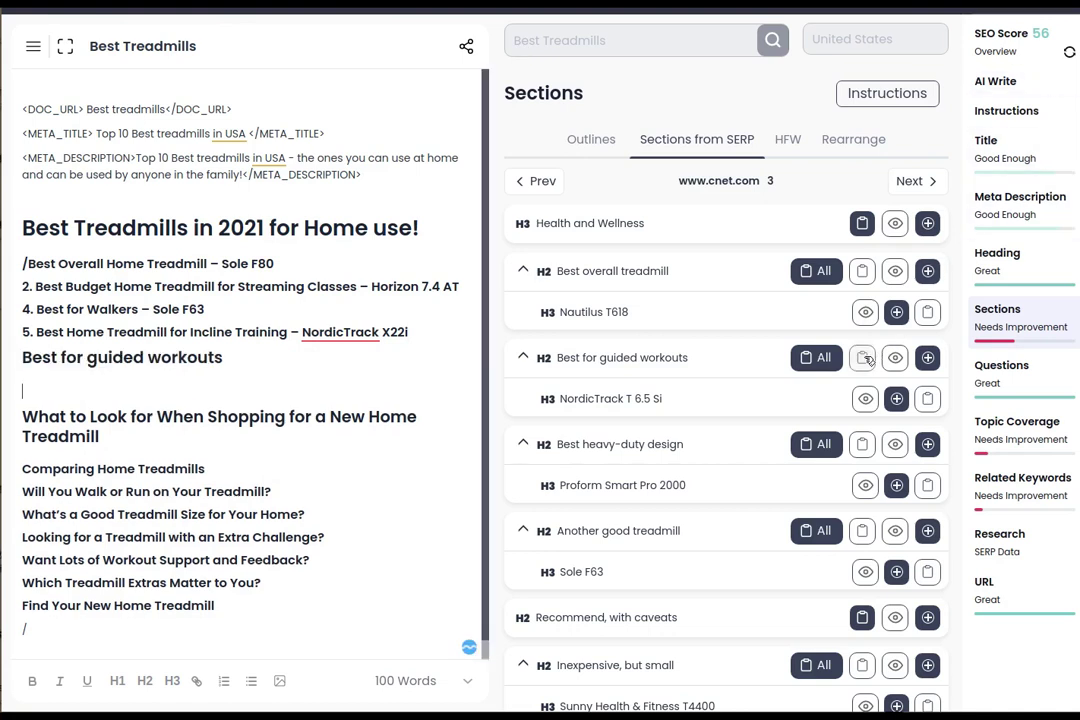
Change the "Best for guided workouts" heading to H3
click(233, 333)
drag(233, 357, 22, 357)
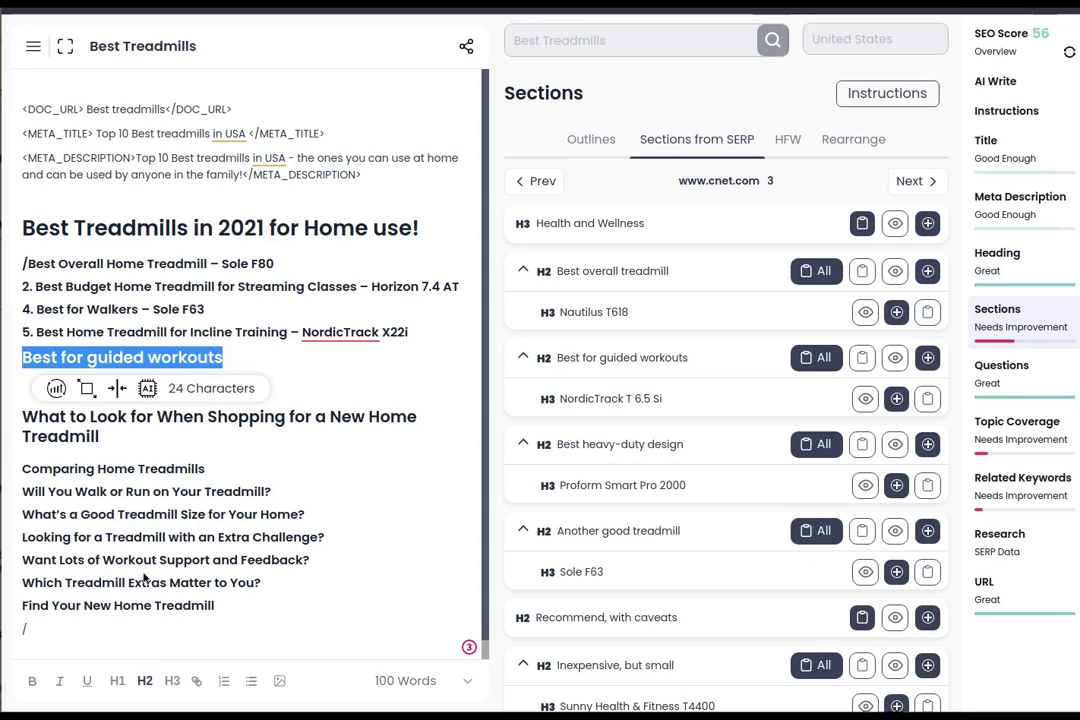
click(172, 682)
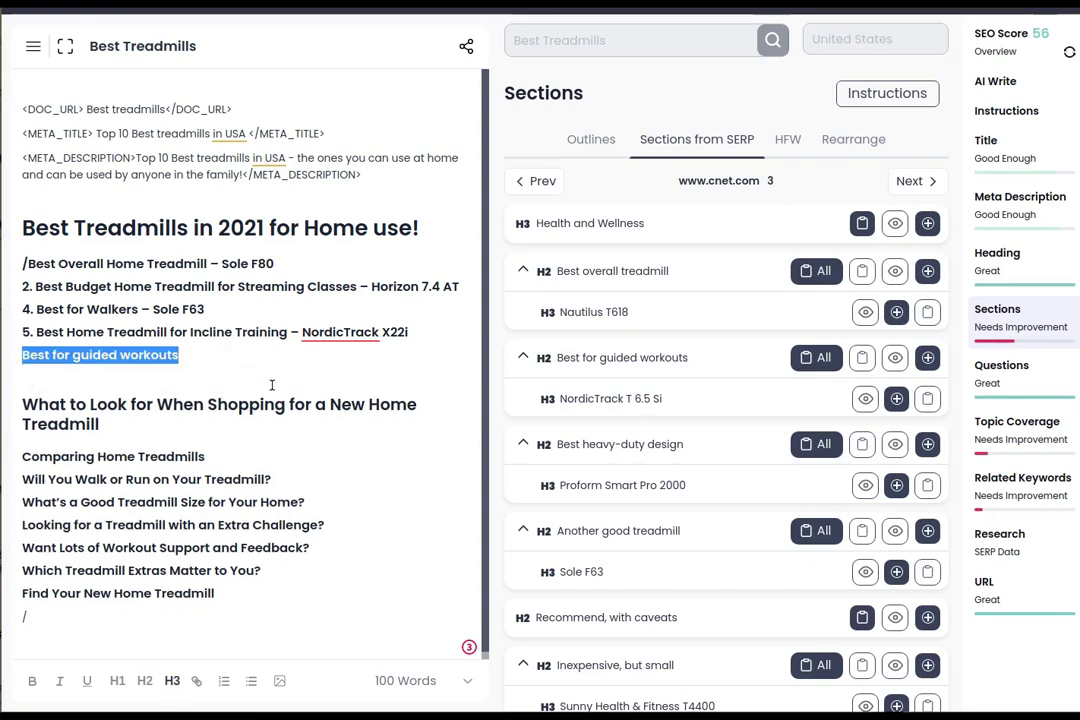
click(254, 356)
scroll(733, 558, down, 2)
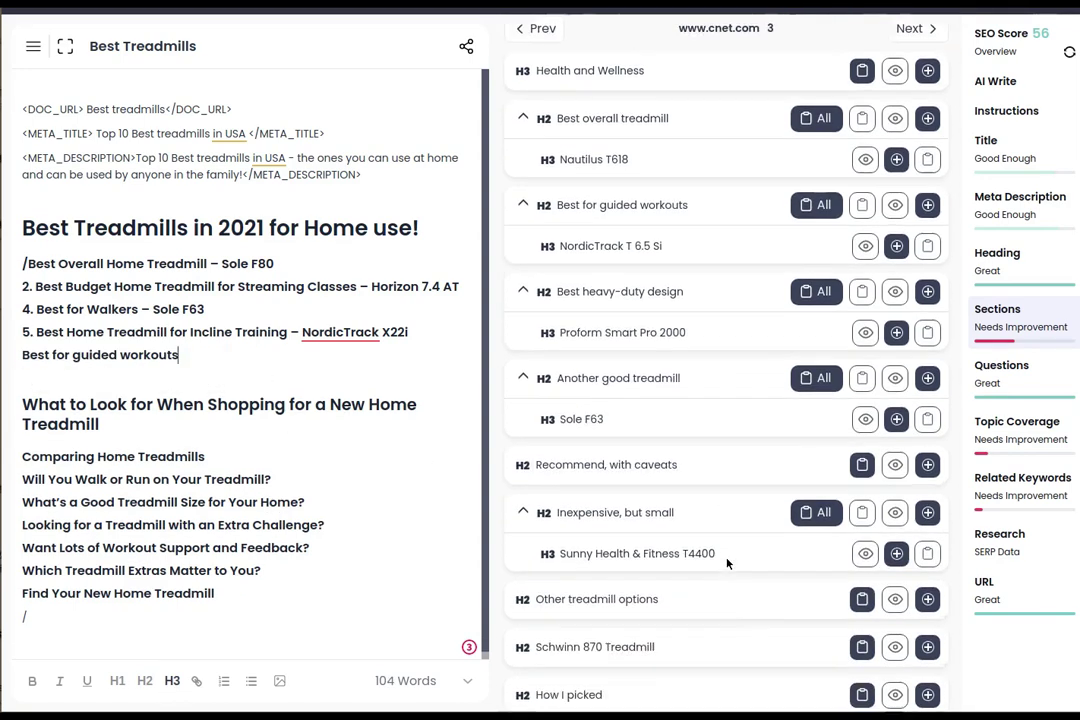
scroll(727, 563, down, 1)
scroll(727, 563, up, 3)
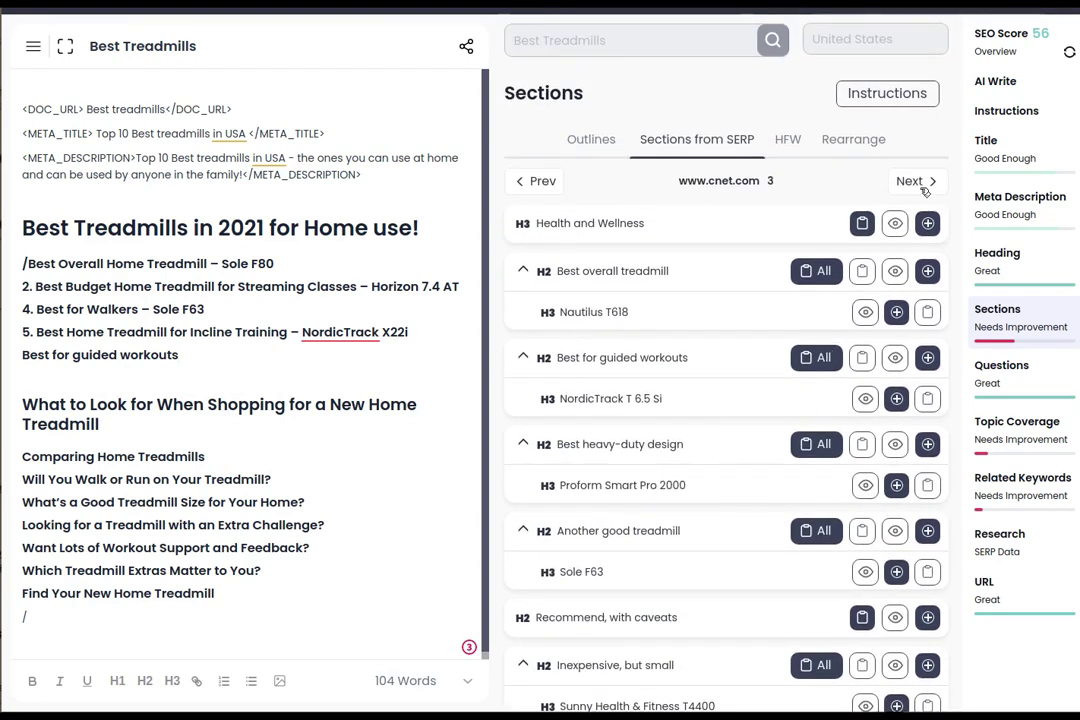
click(921, 184)
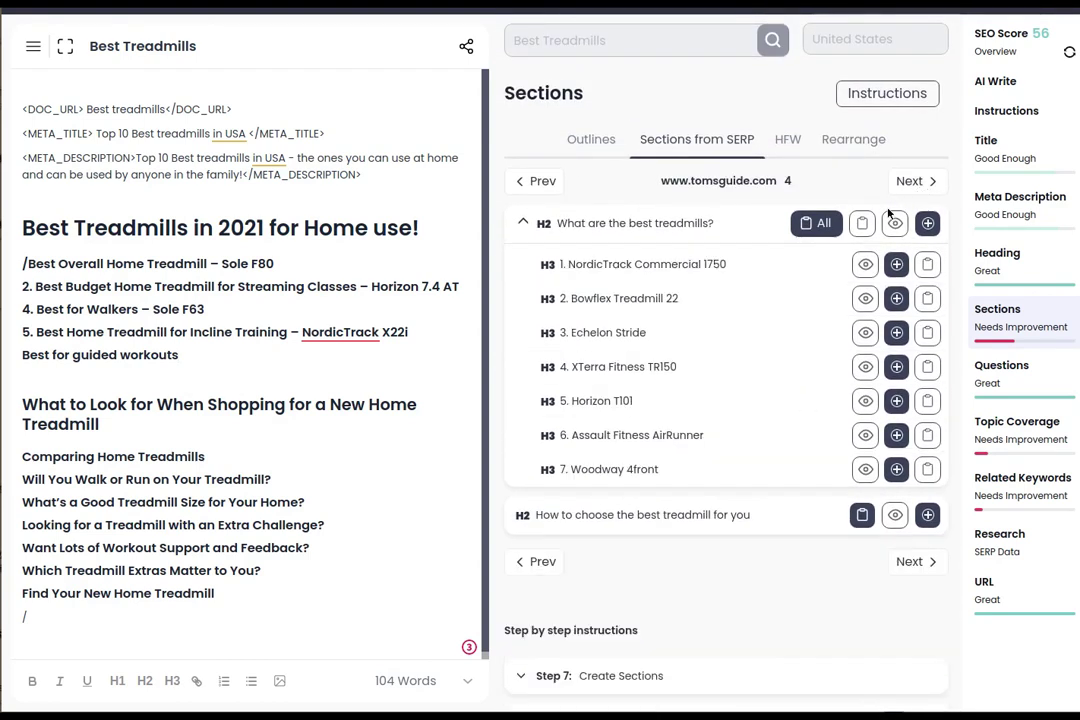
click(920, 182)
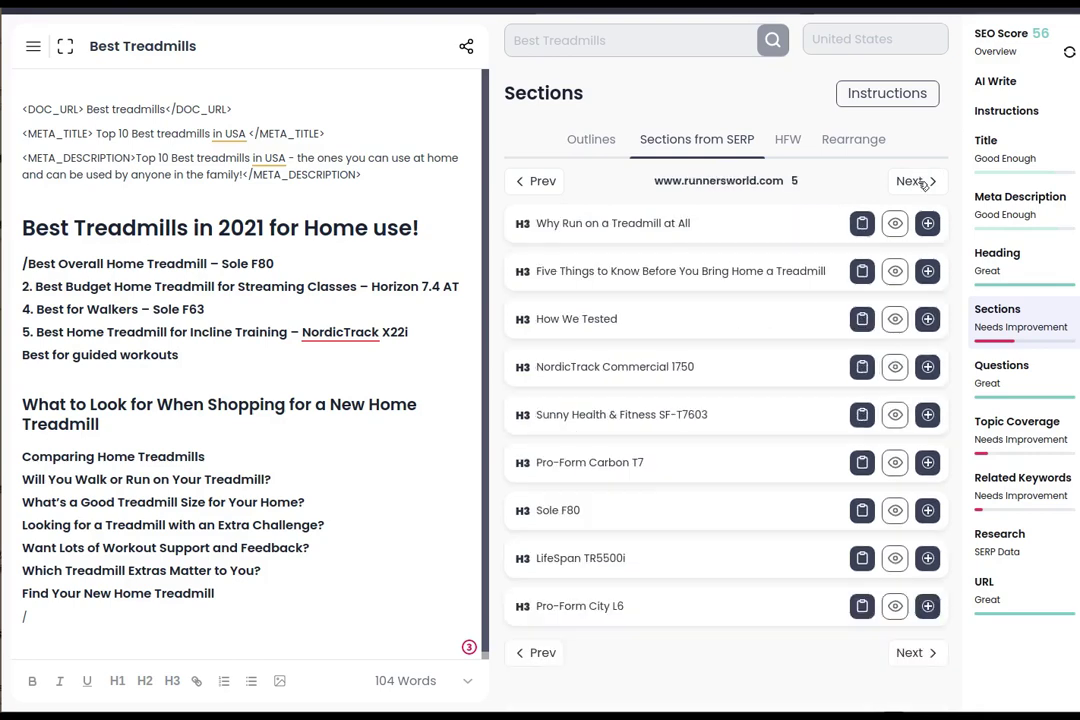
click(912, 182)
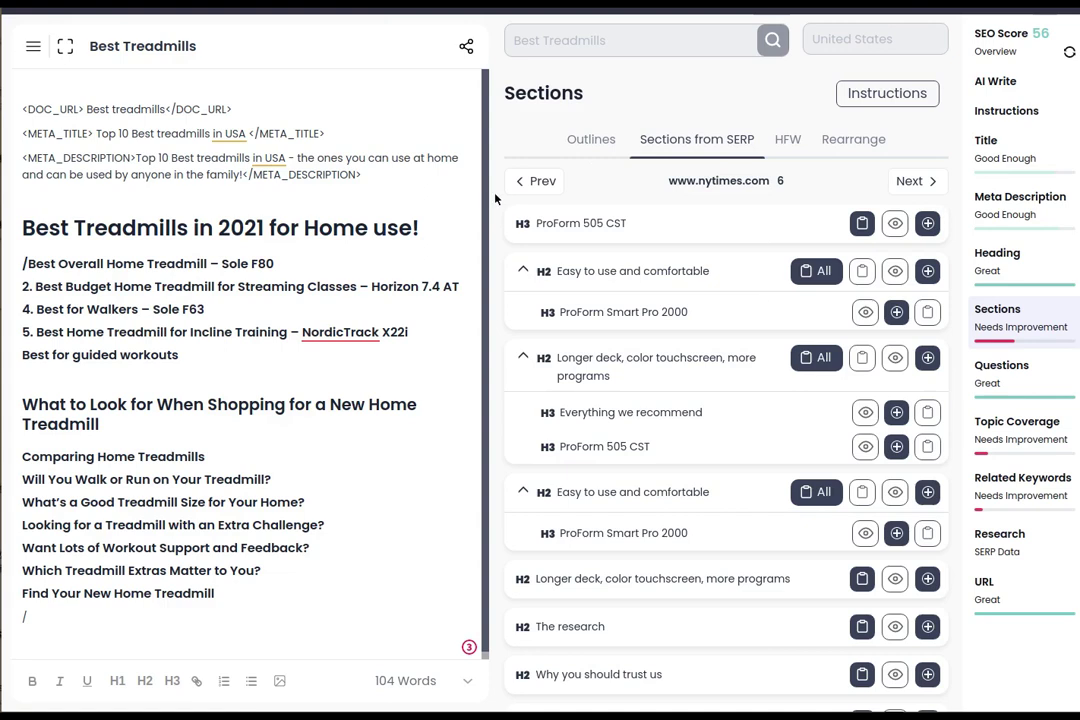
click(530, 181)
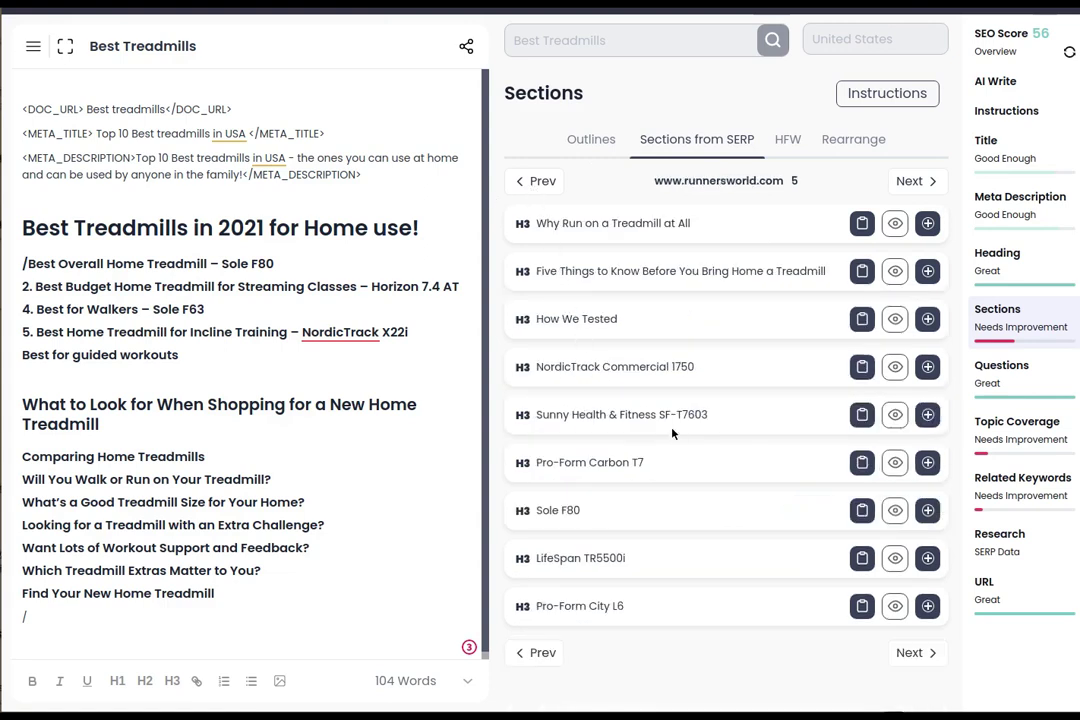
scroll(699, 458, down, 3)
scroll(699, 458, up, 3)
click(912, 181)
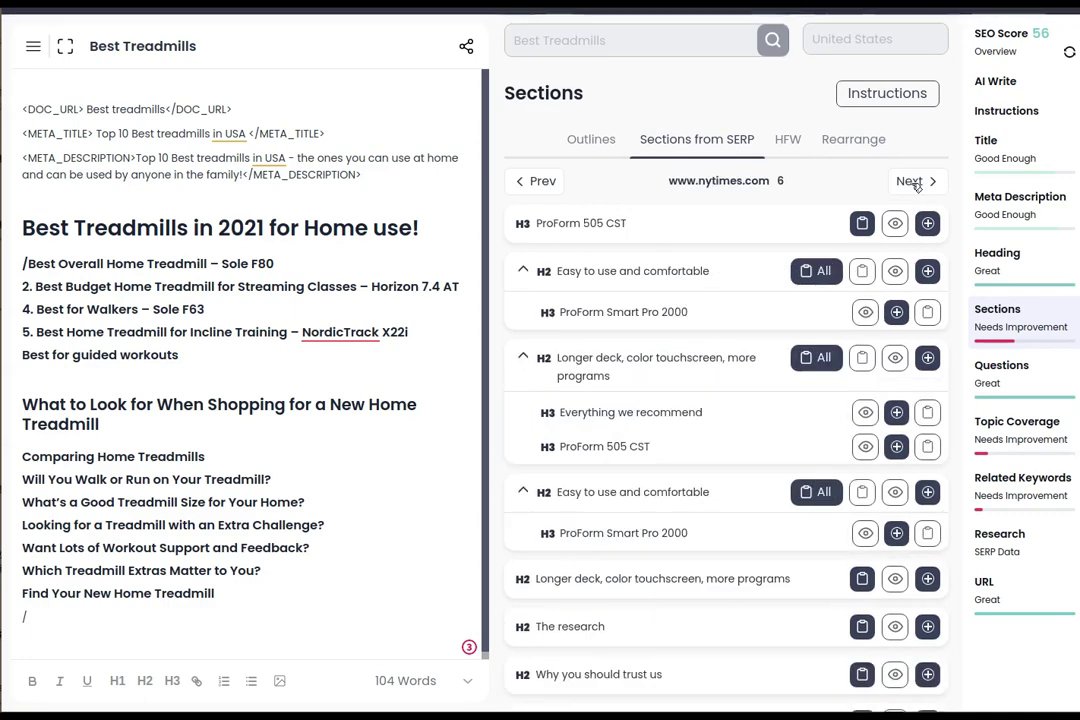
click(917, 183)
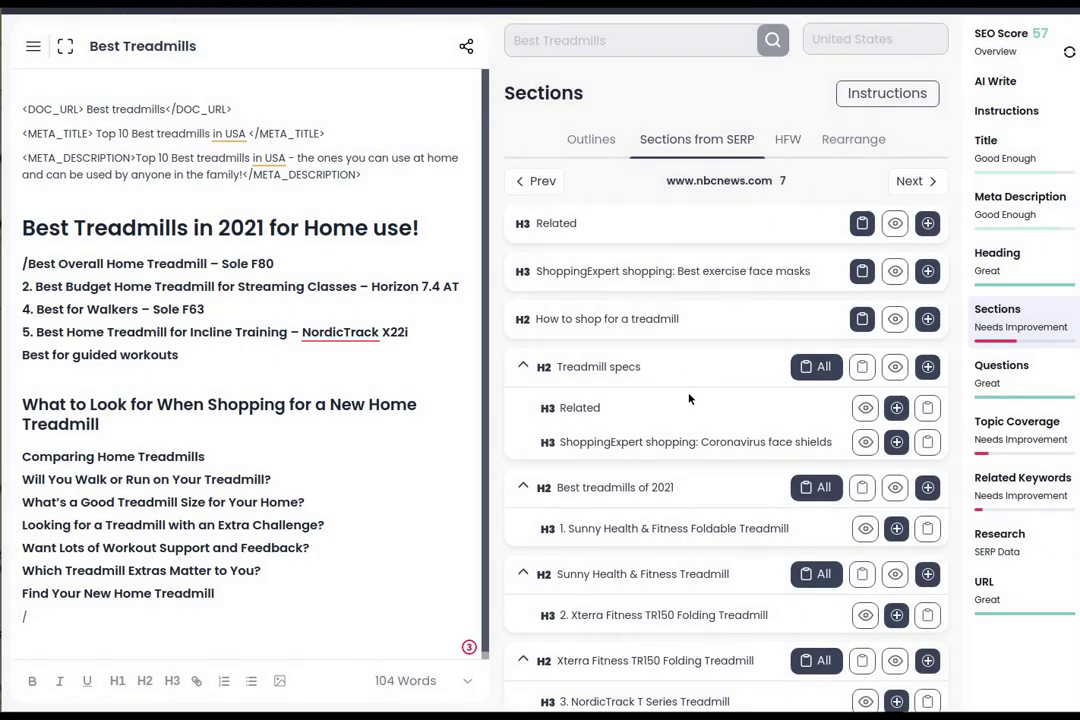
Open the HFW list of sections and browse its numbered headings
click(788, 142)
scroll(730, 460, down, 3)
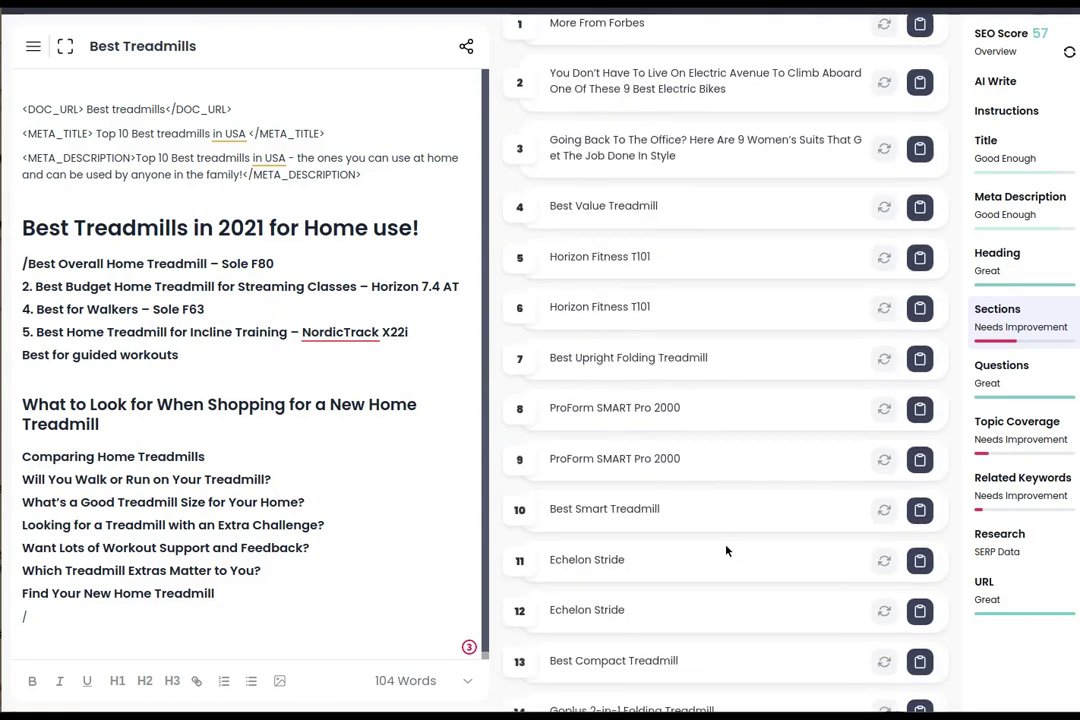
scroll(727, 550, down, 5)
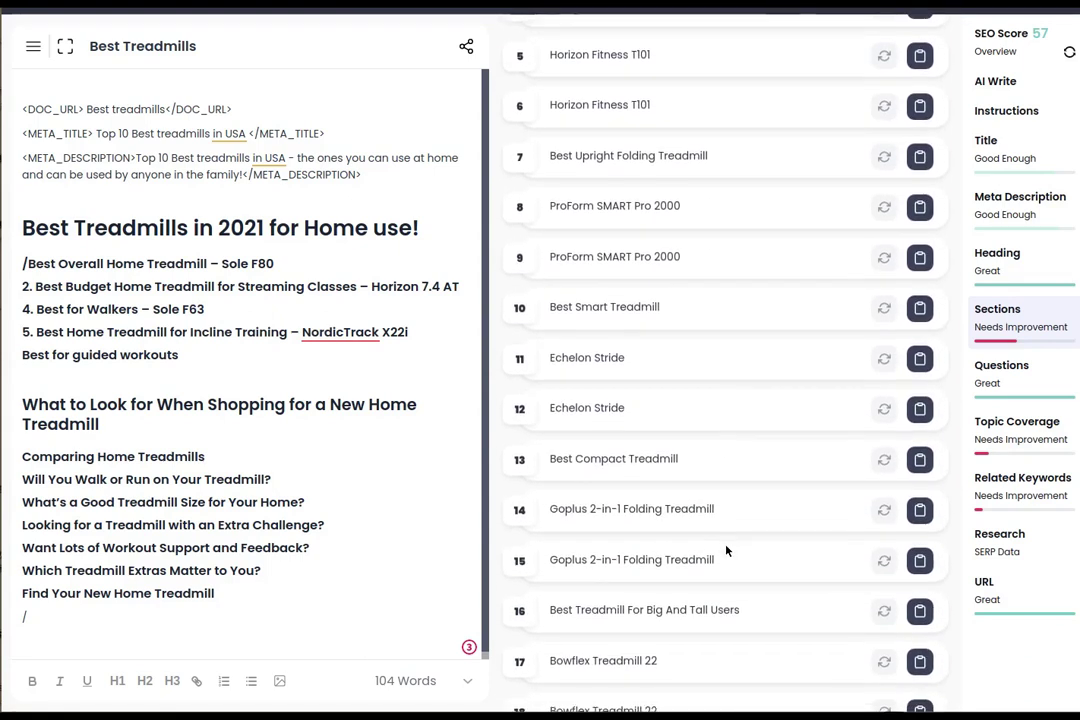
Browse the HFW list for treadmill models such as Goplus 2-in-1 Folding Treadmill and Bowflex Treadmill 22 that could serve as section headings
scroll(727, 550, down, 1)
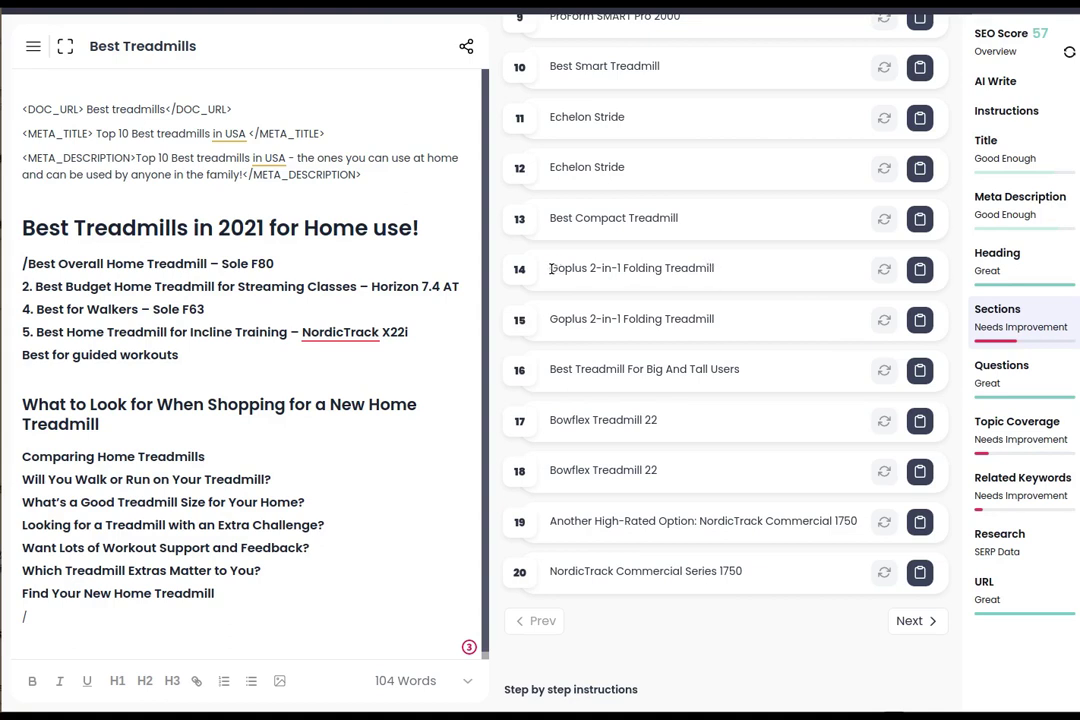
mouse_move(551, 268)
mouse_down()
mouse_move(725, 267)
mouse_move(547, 268)
mouse_up()
click(723, 269)
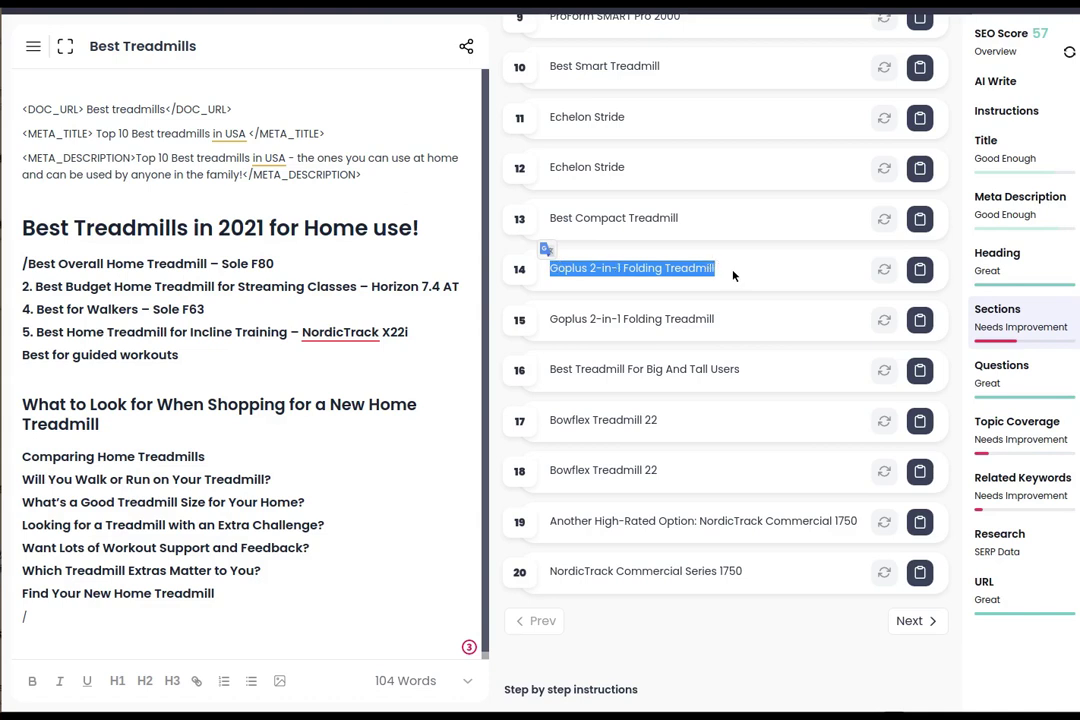
drag(660, 421, 552, 420)
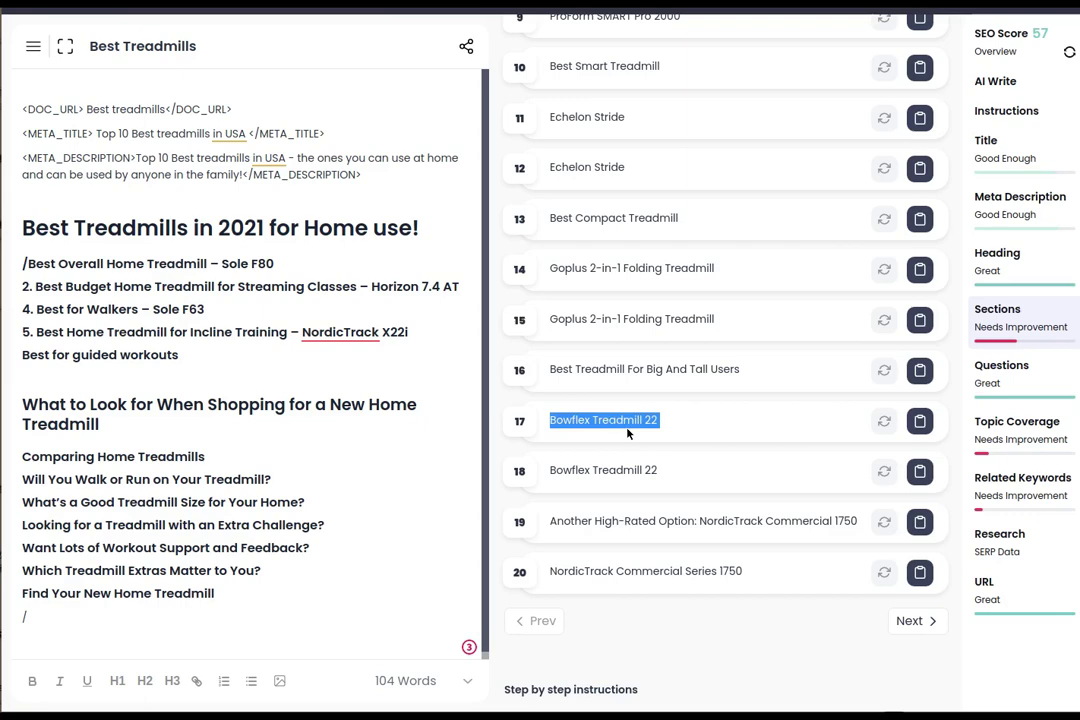
scroll(650, 451, up, 1)
scroll(650, 451, up, 4)
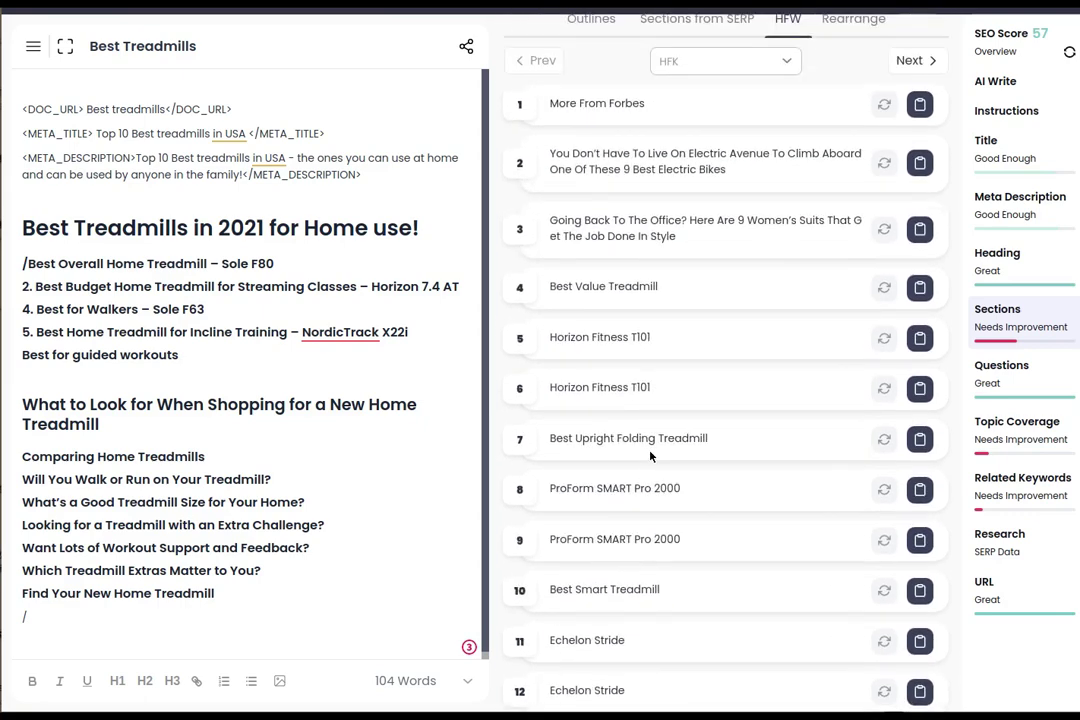
scroll(650, 451, down, 6)
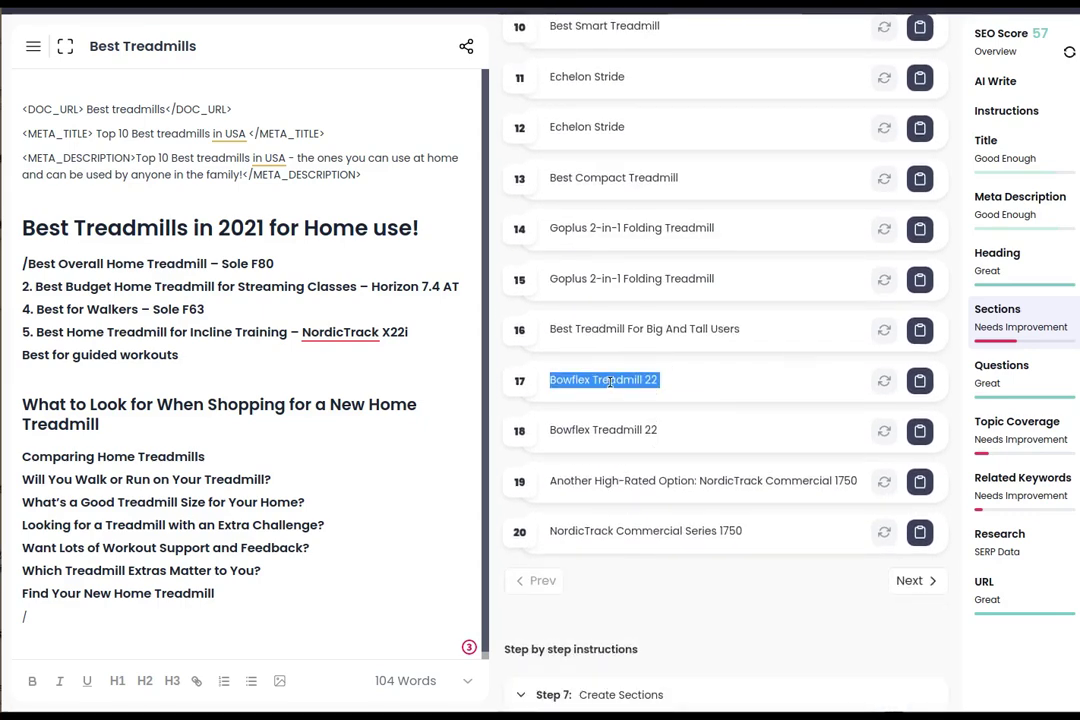
click(760, 381)
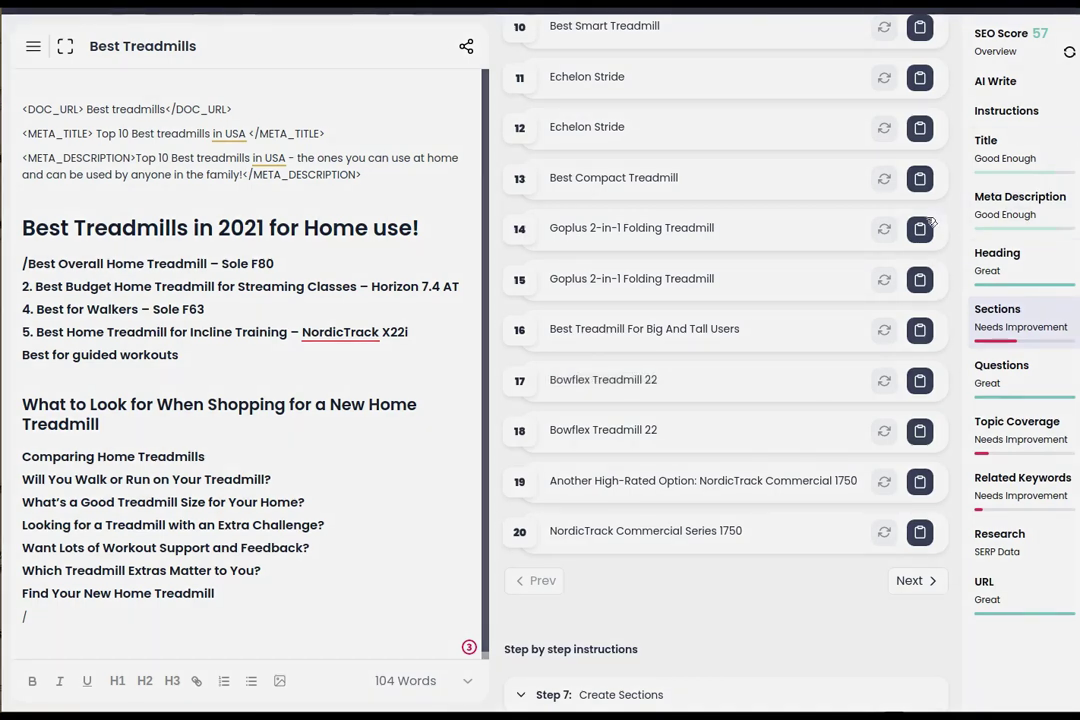
scroll(774, 323, up, 2)
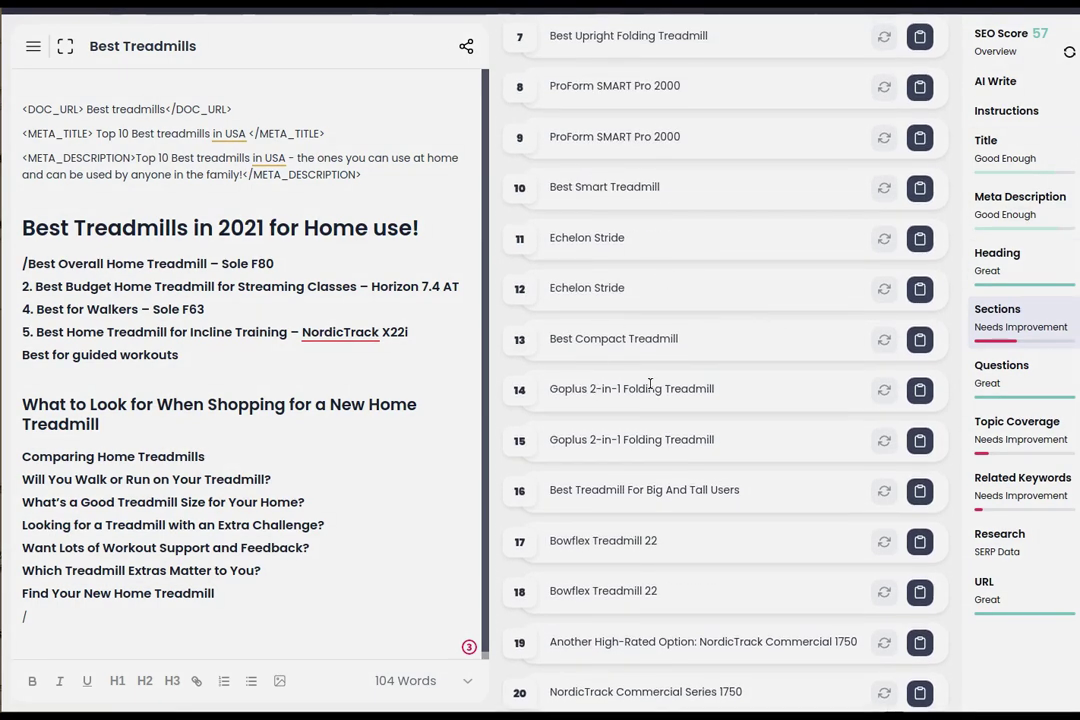
scroll(651, 381, up, 3)
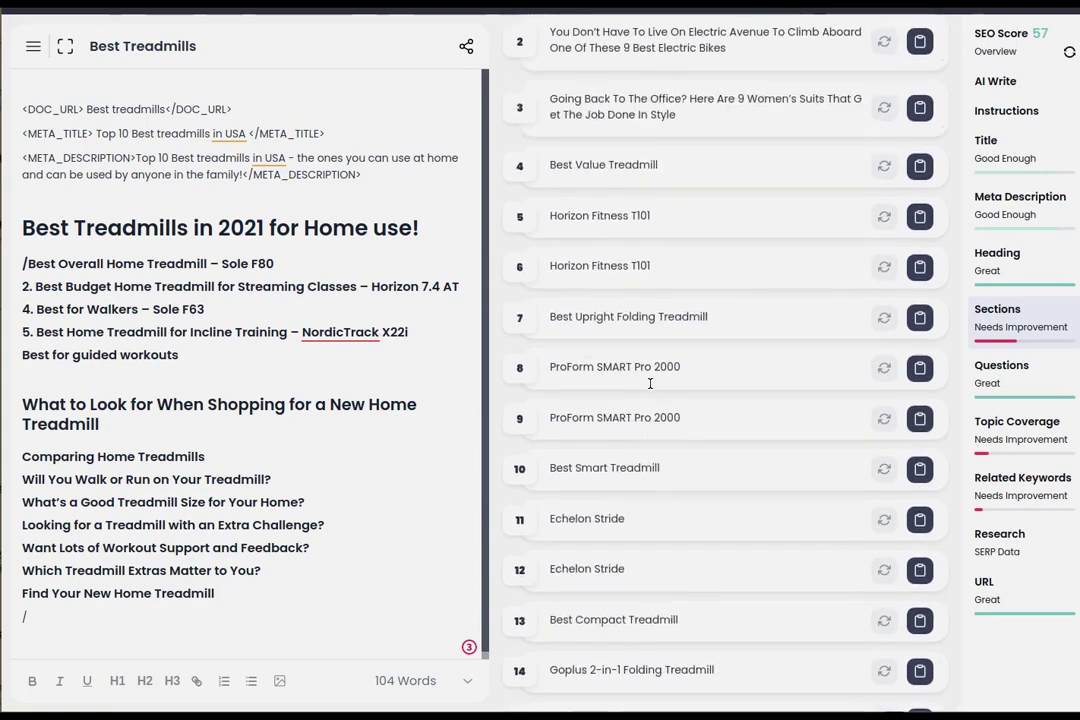
Add the line "Top 10 Treadmills for Home use" below the "Best for guided workouts" heading
click(39, 381)
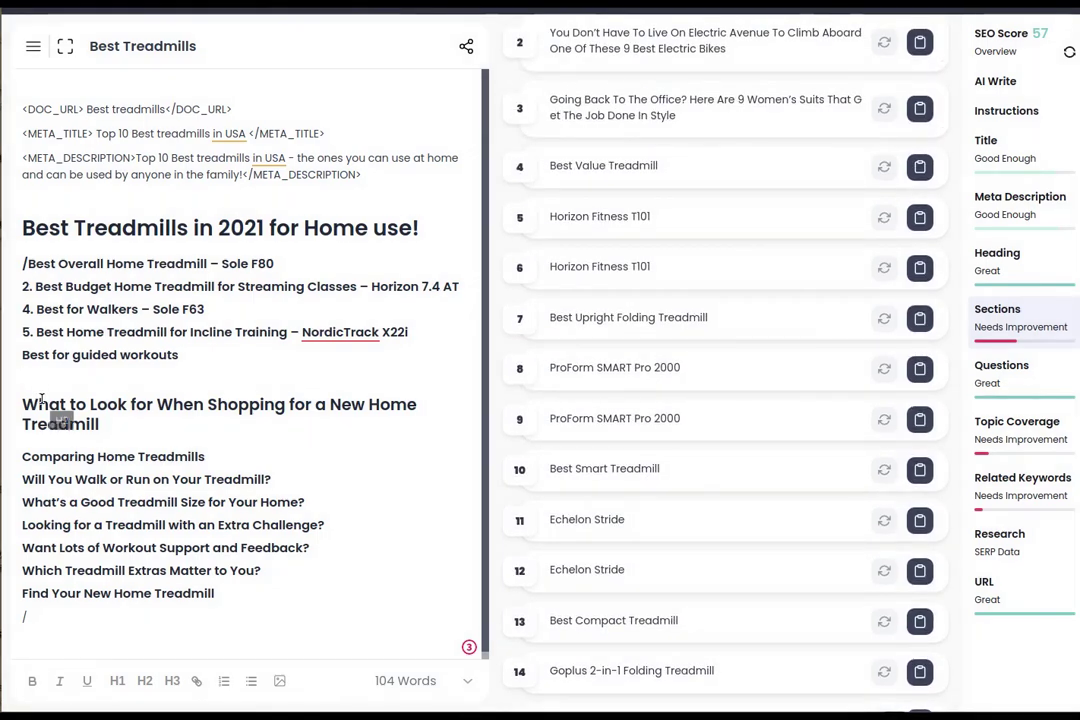
text(/)
key(Up)
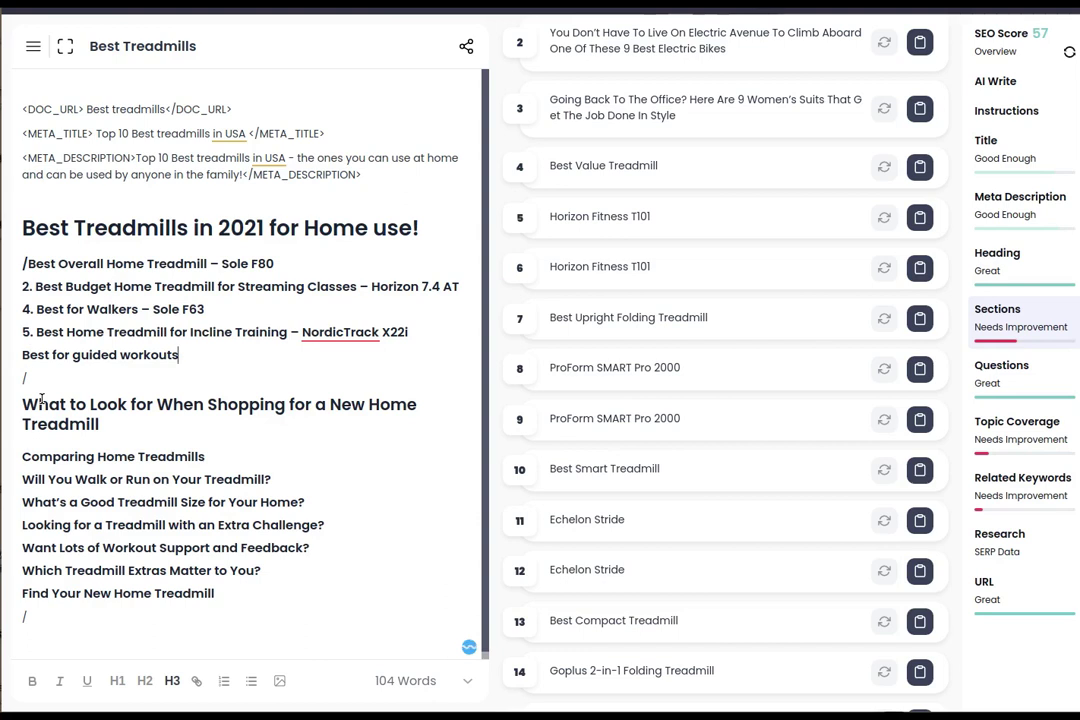
text(/)
key(Return)
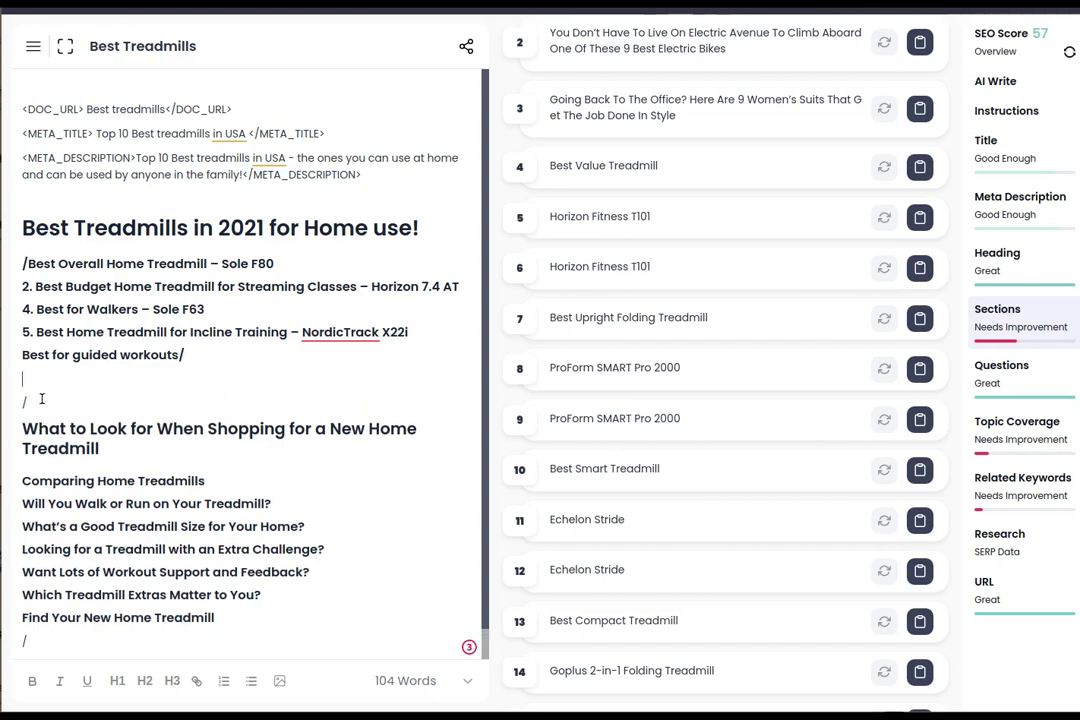
text(Top 1)
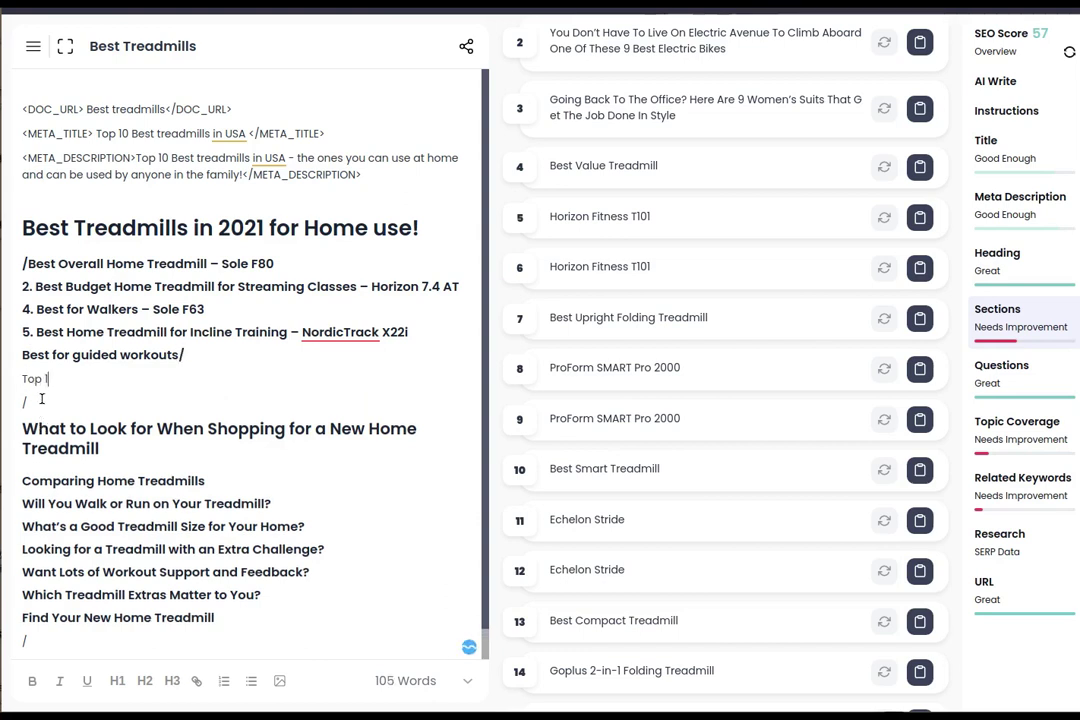
text(0 Treadmills)
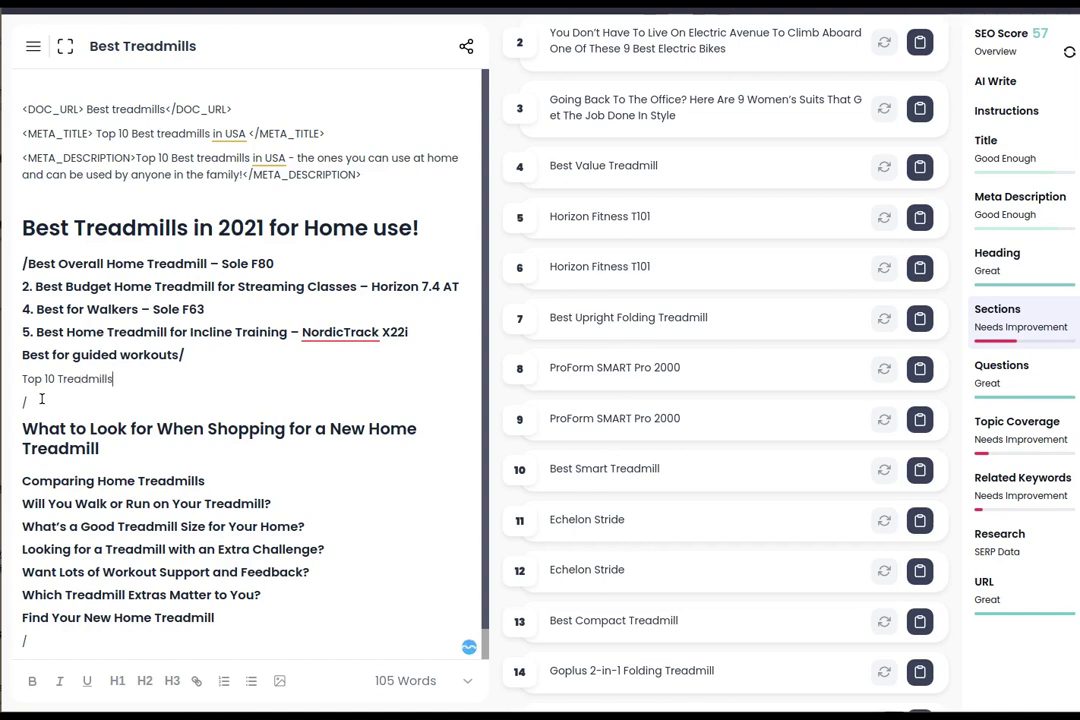
text( for HOme use)
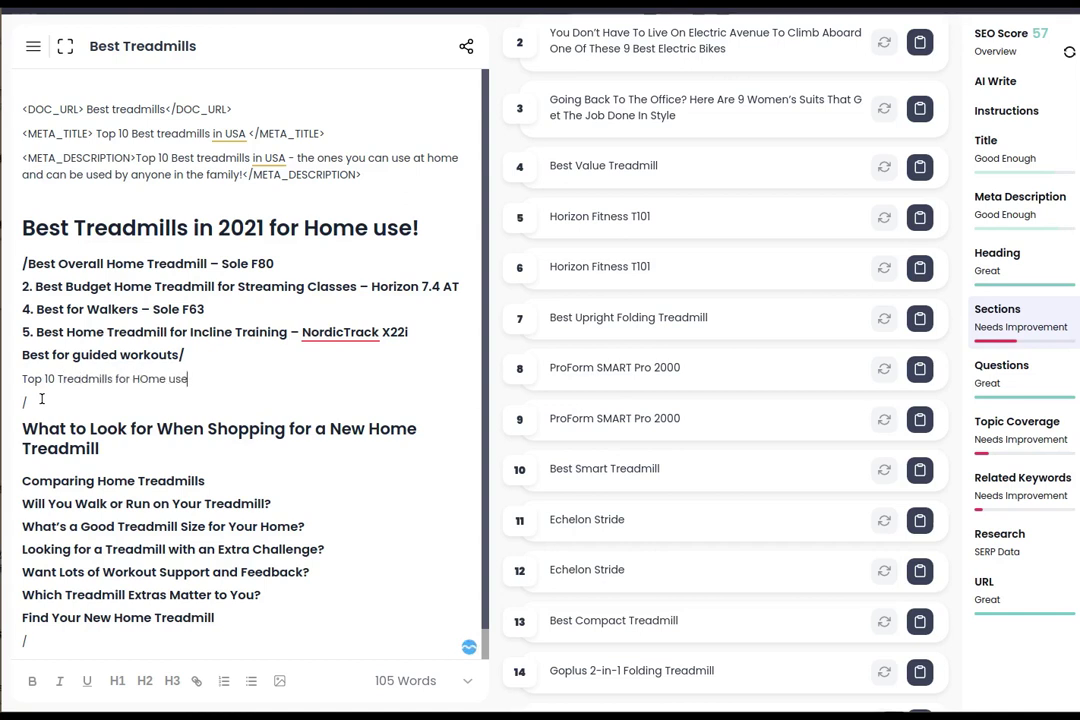
key(BackSpace)
text(o)
Make the "Top 10 Treadmills for Home use" line an H2 heading and add blank lines above and below it
key(shift+Home)
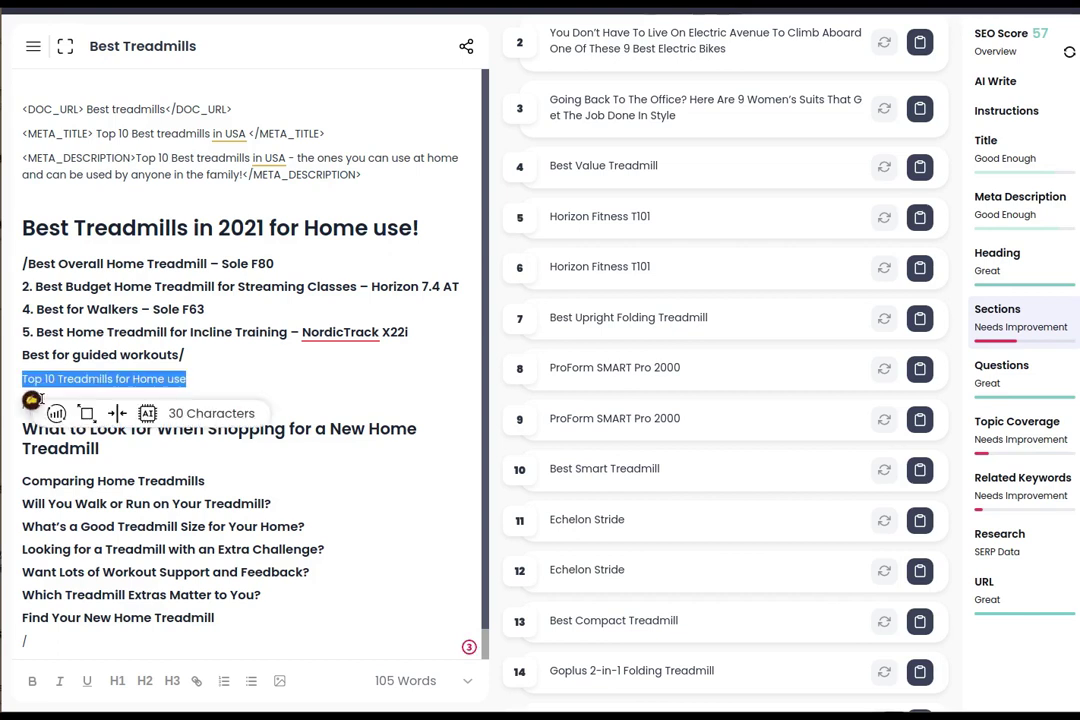
mouse_move(163, 703)
click(145, 680)
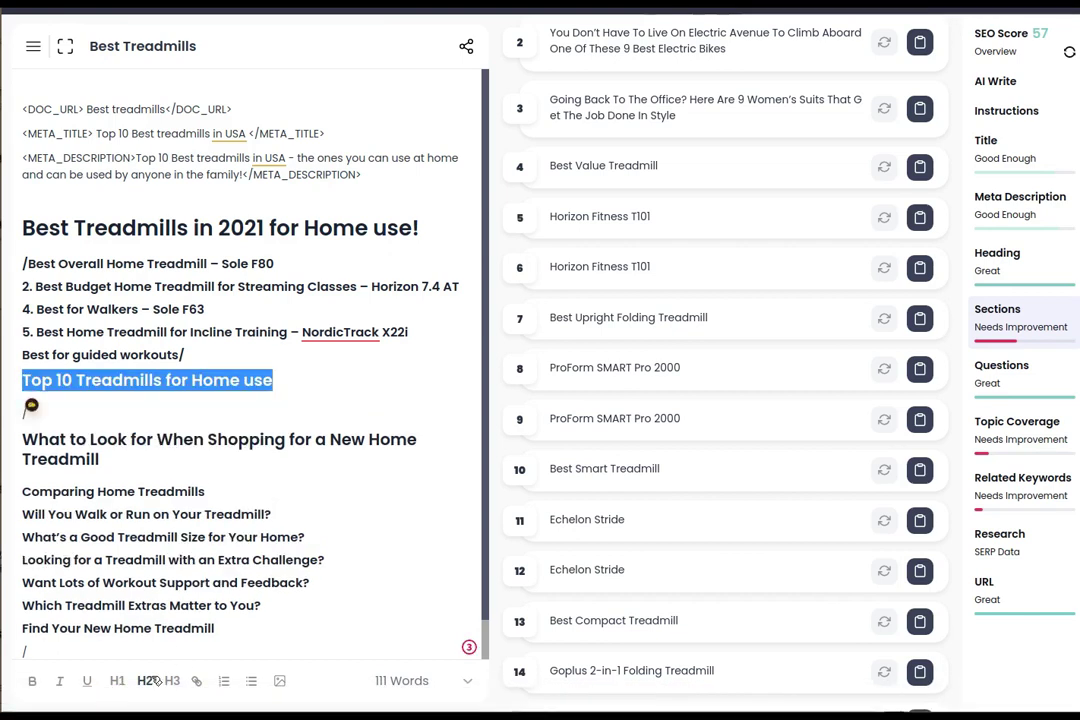
click(293, 386)
key(Return)
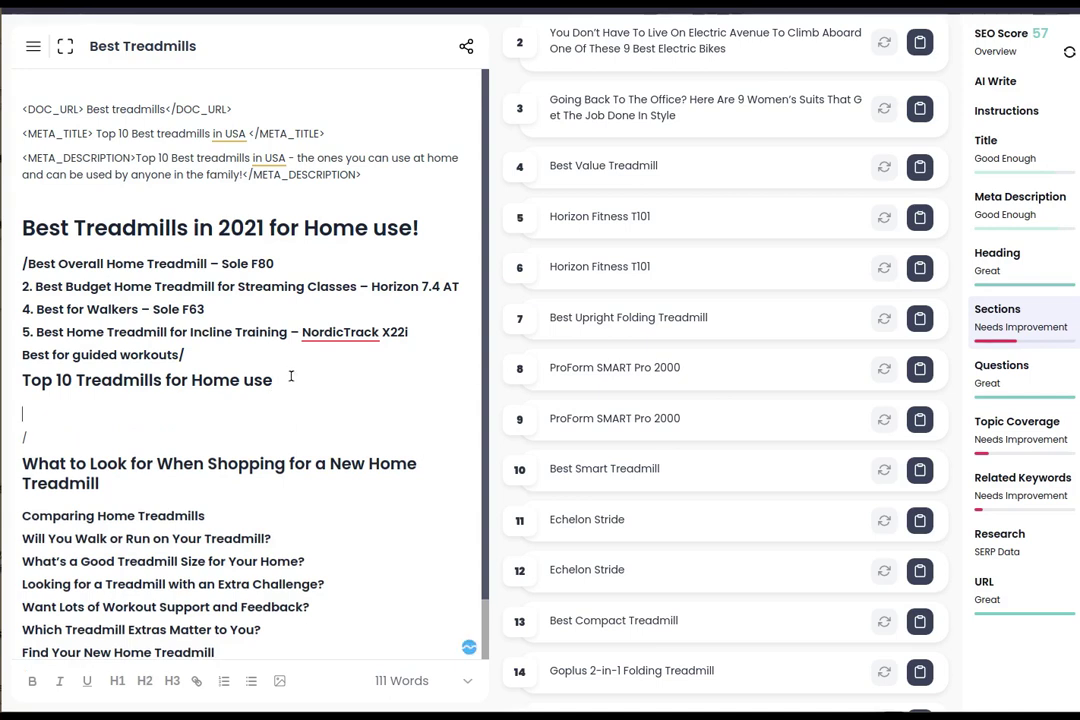
click(273, 353)
key(Return)
click(308, 411)
key(Return)
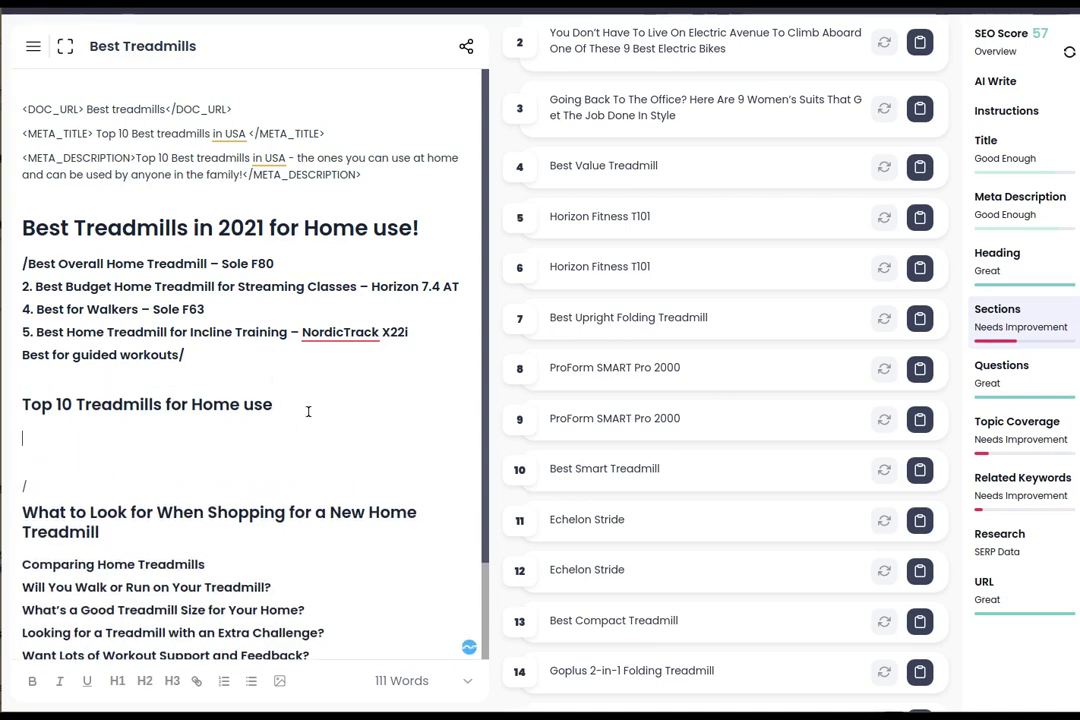
Insert the HFW headings "Horizon Fitness T101" and "ProForm SMART Pro 2000" below the "Top 10 Treadmills for Home use" heading
scroll(718, 367, up, 2)
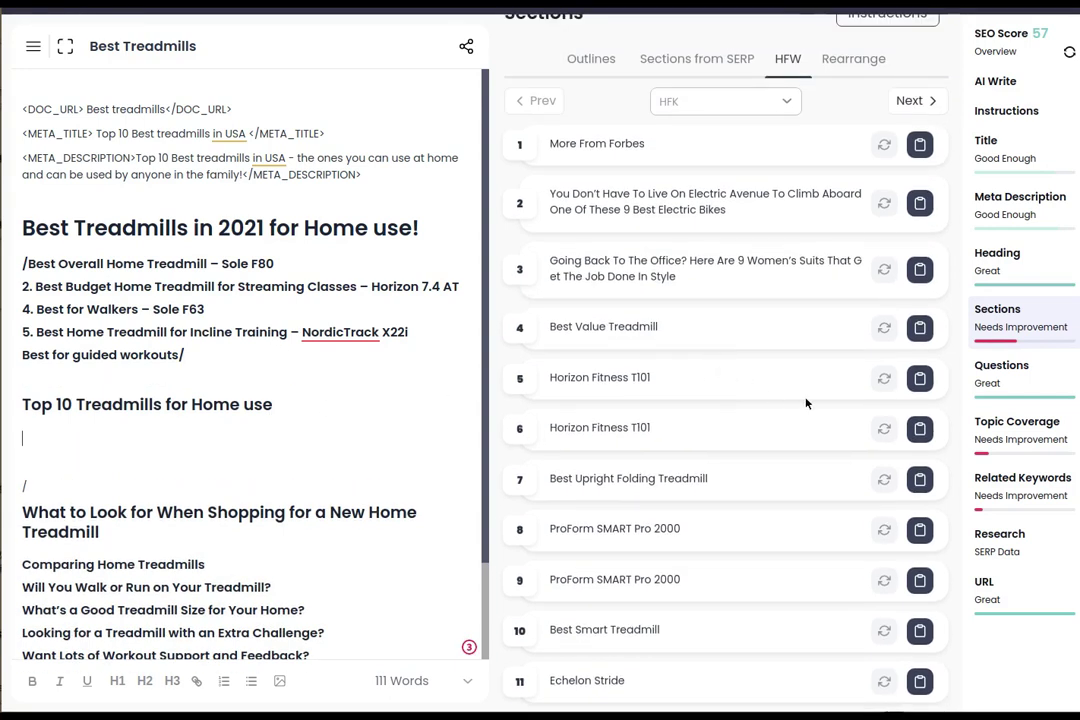
click(920, 379)
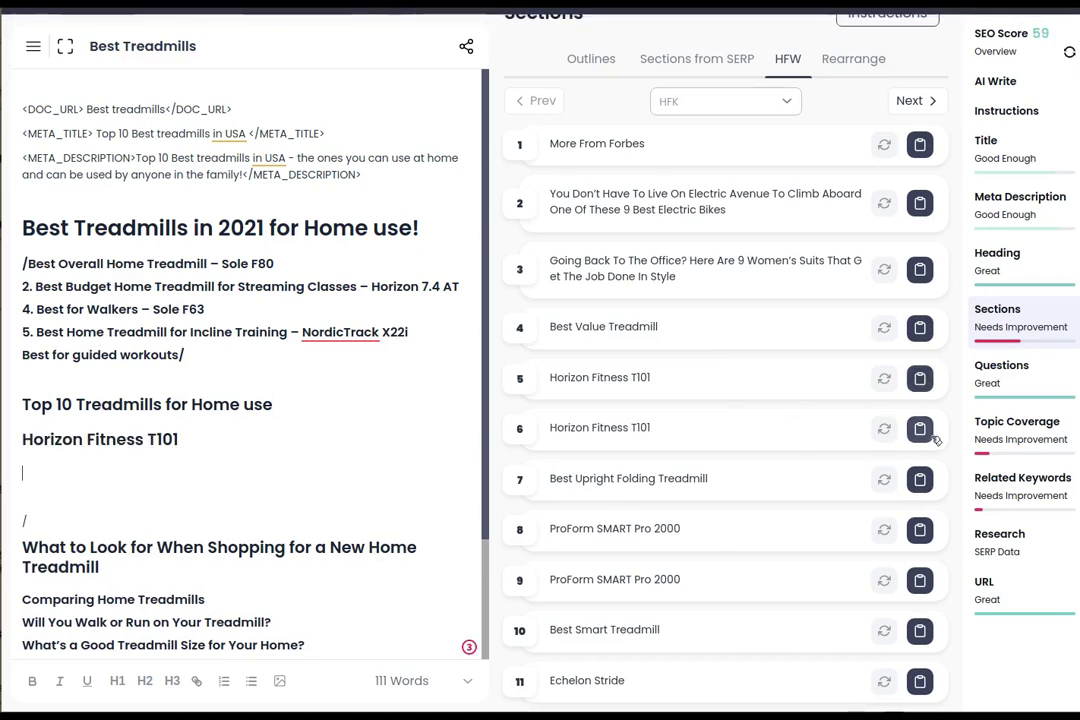
scroll(673, 515, down, 1)
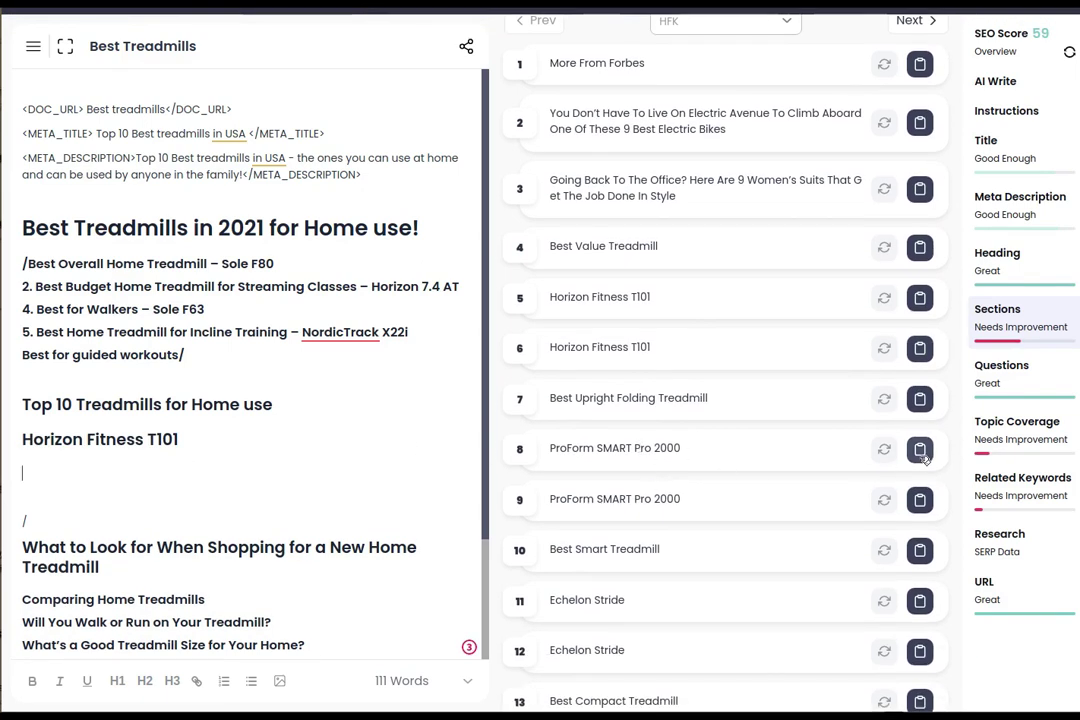
click(919, 451)
Insert the HFW headings "Goplus 2-in-1 Folding Treadmill", "Bowflex Treadmill 22" and "NordicTrack Commercial Series 1750" below the ProForm heading
scroll(781, 531, down, 2)
scroll(781, 531, down, 3)
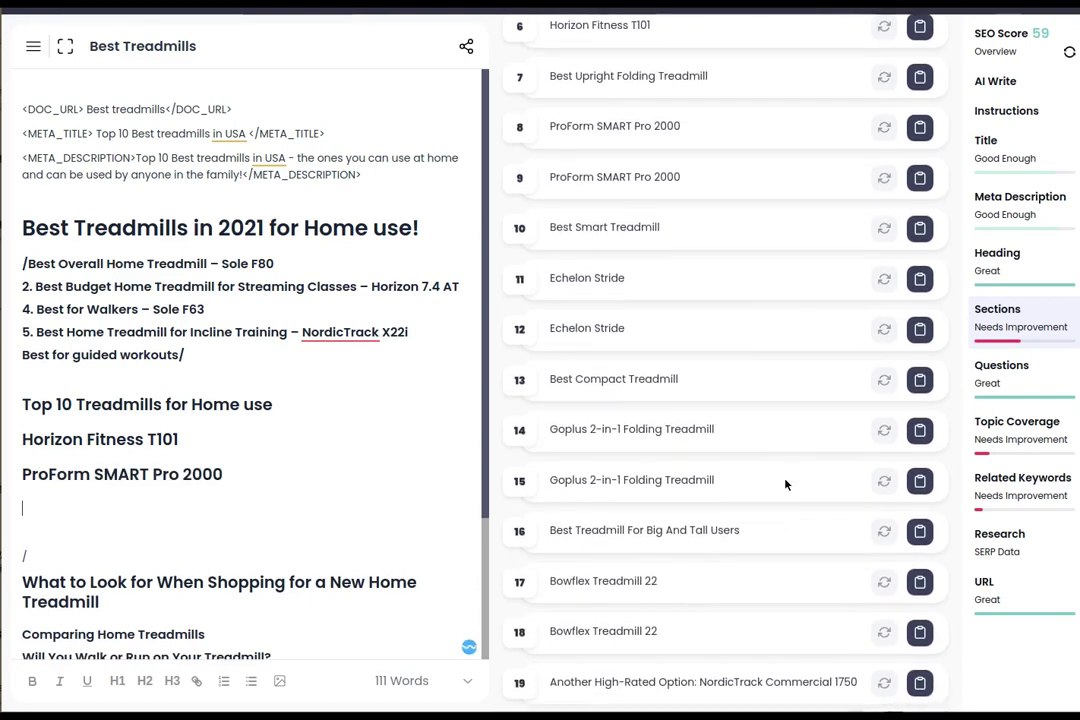
click(920, 431)
scroll(803, 490, down, 2)
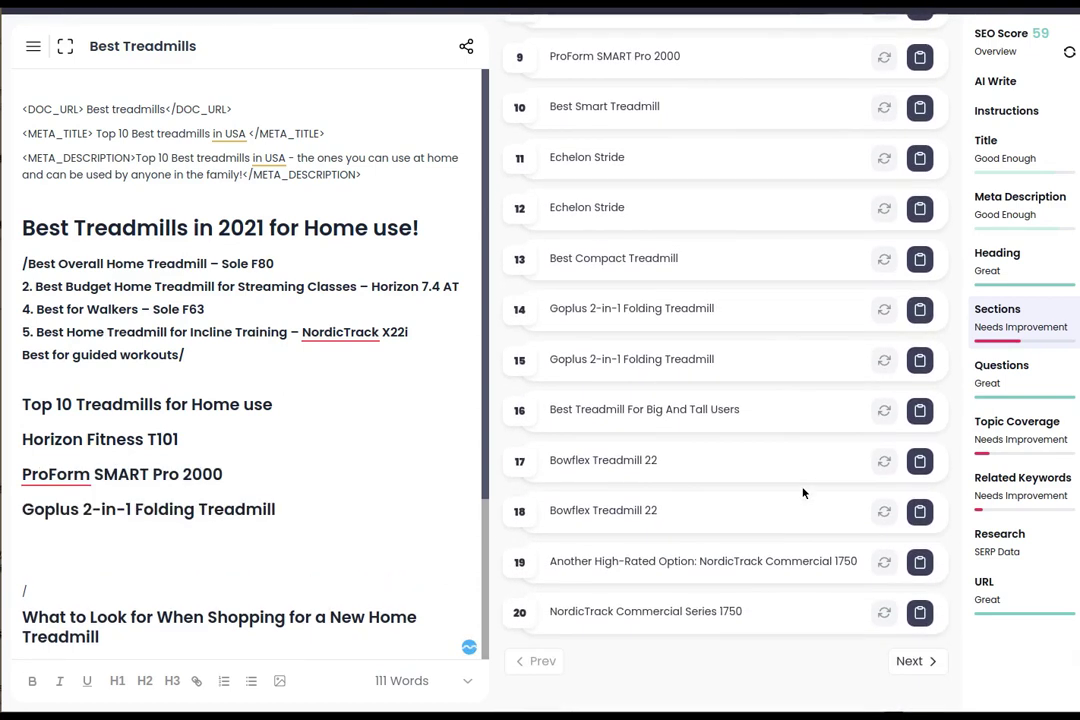
click(920, 461)
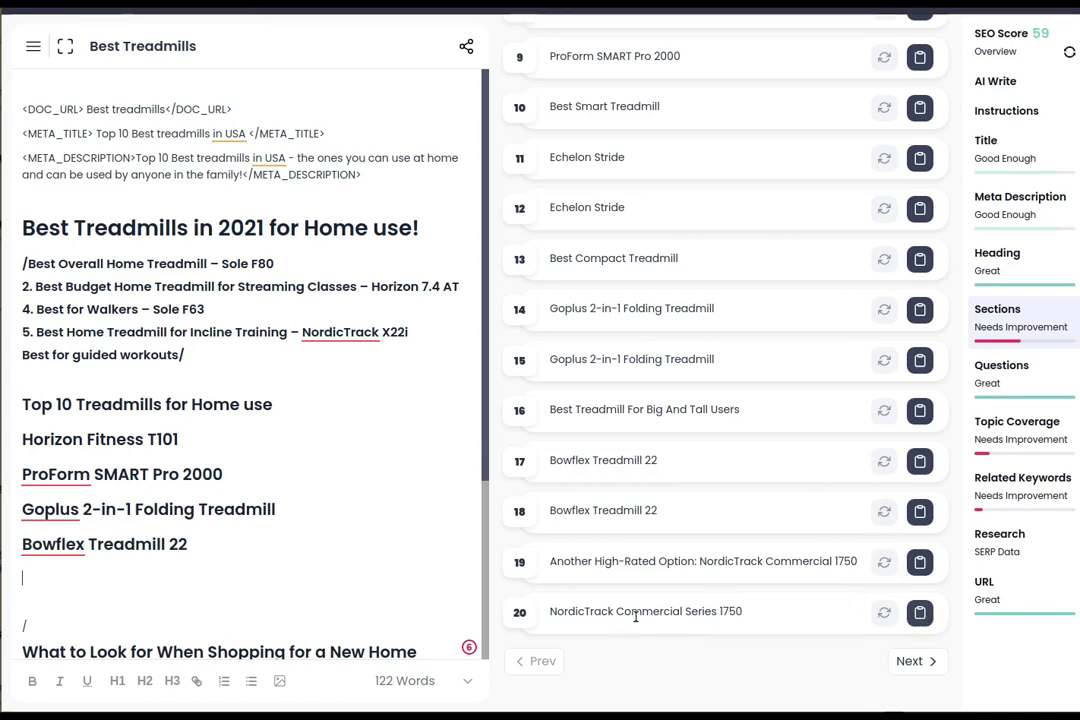
click(919, 614)
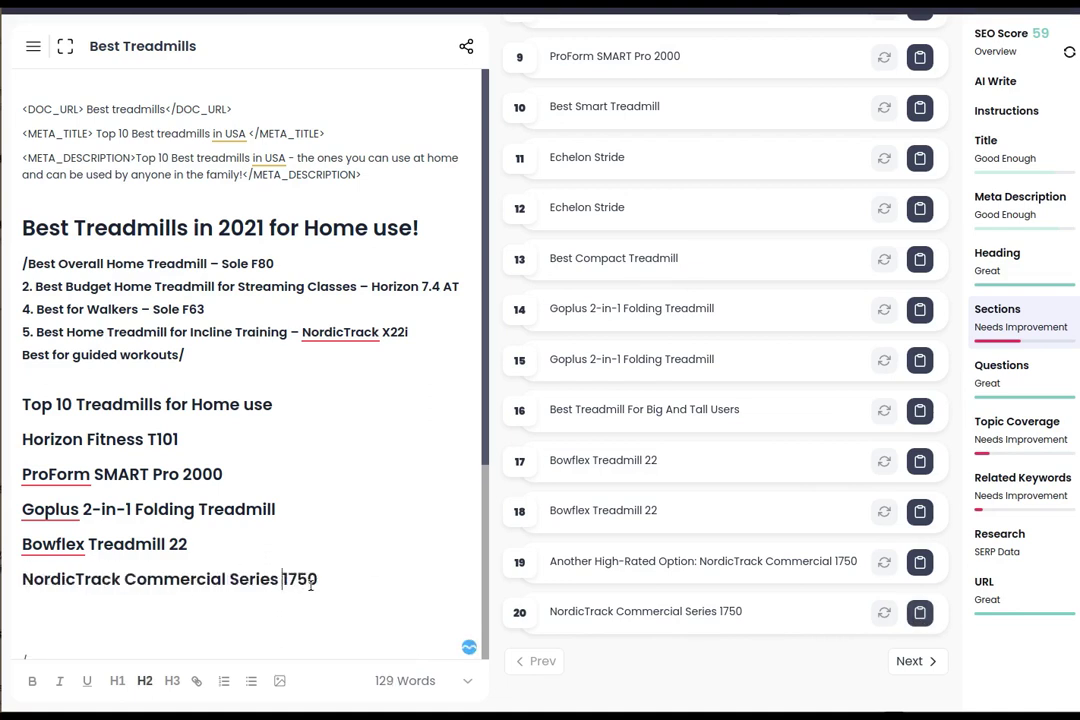
Change the five treadmill model headings from Horizon Fitness T101 to NordicTrack Commercial Series 1750 to H3 and remove an extra blank line below them
drag(318, 580, 21, 437)
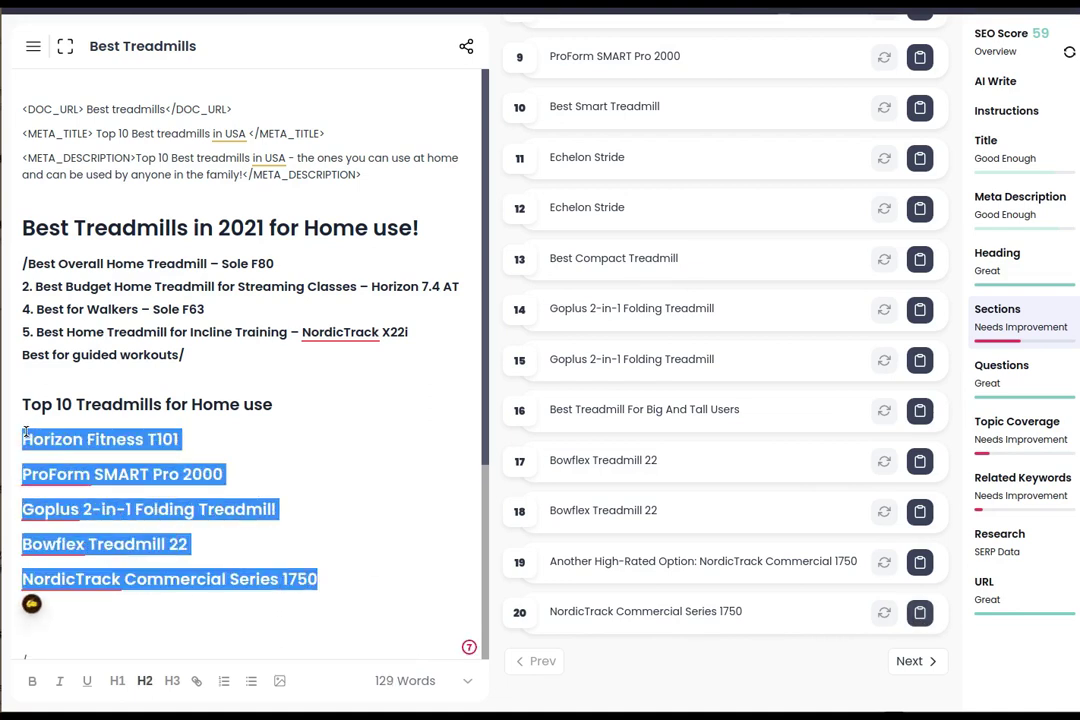
click(172, 683)
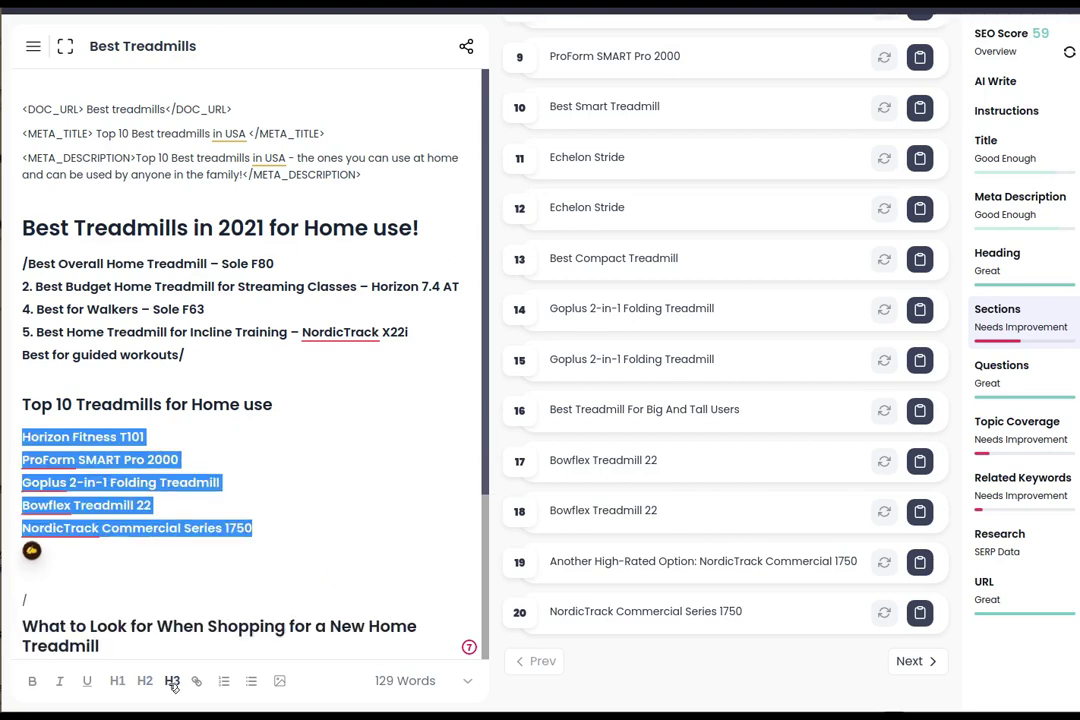
click(199, 581)
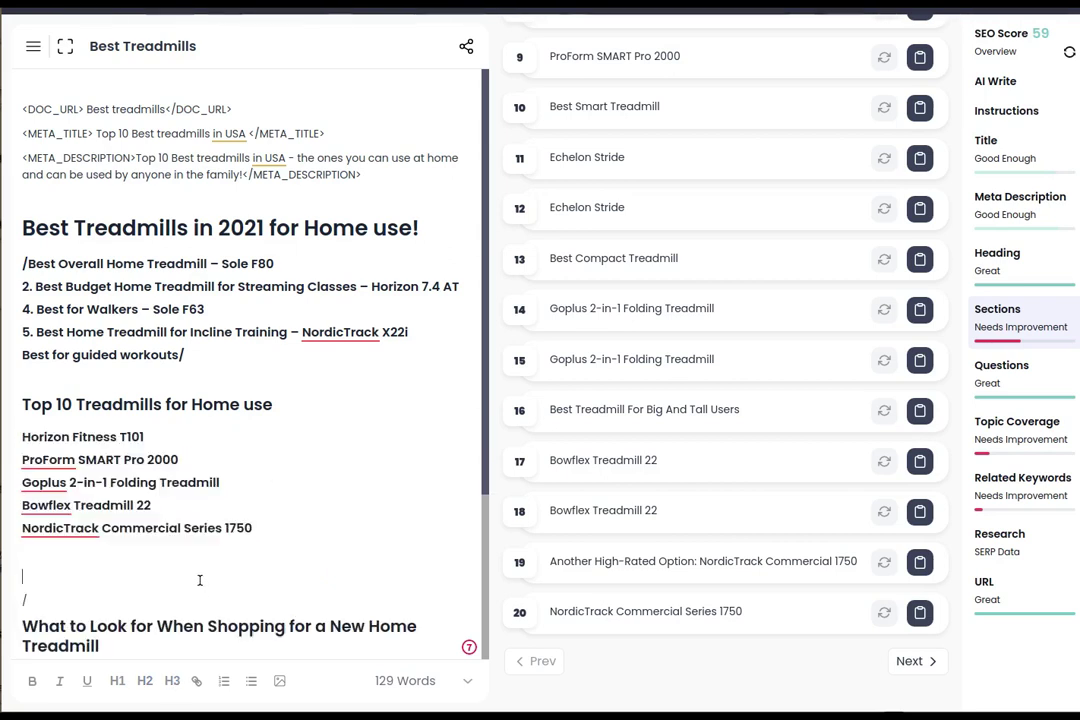
key(BackSpace)
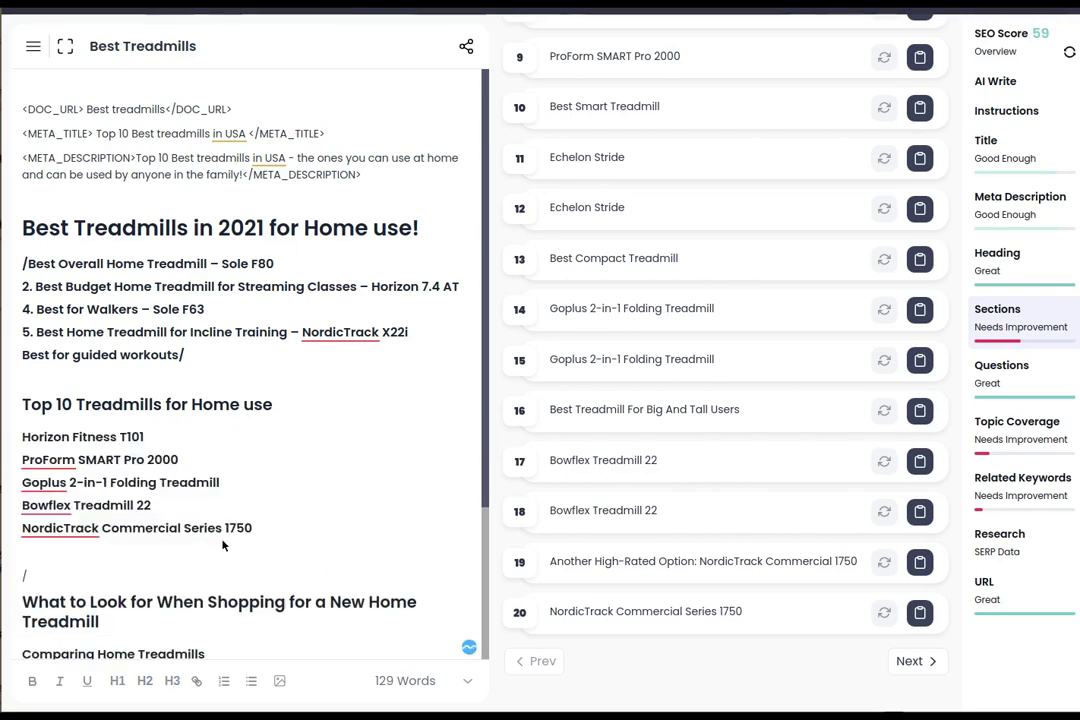
Save the Best Treadmills document
click(33, 48)
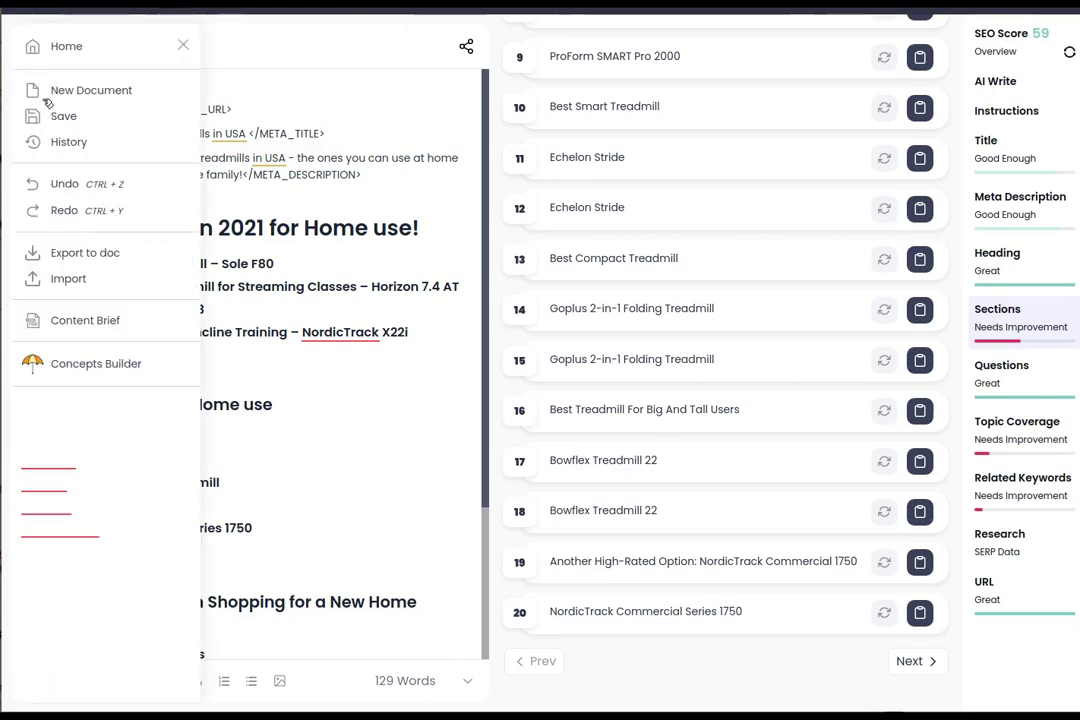
click(60, 114)
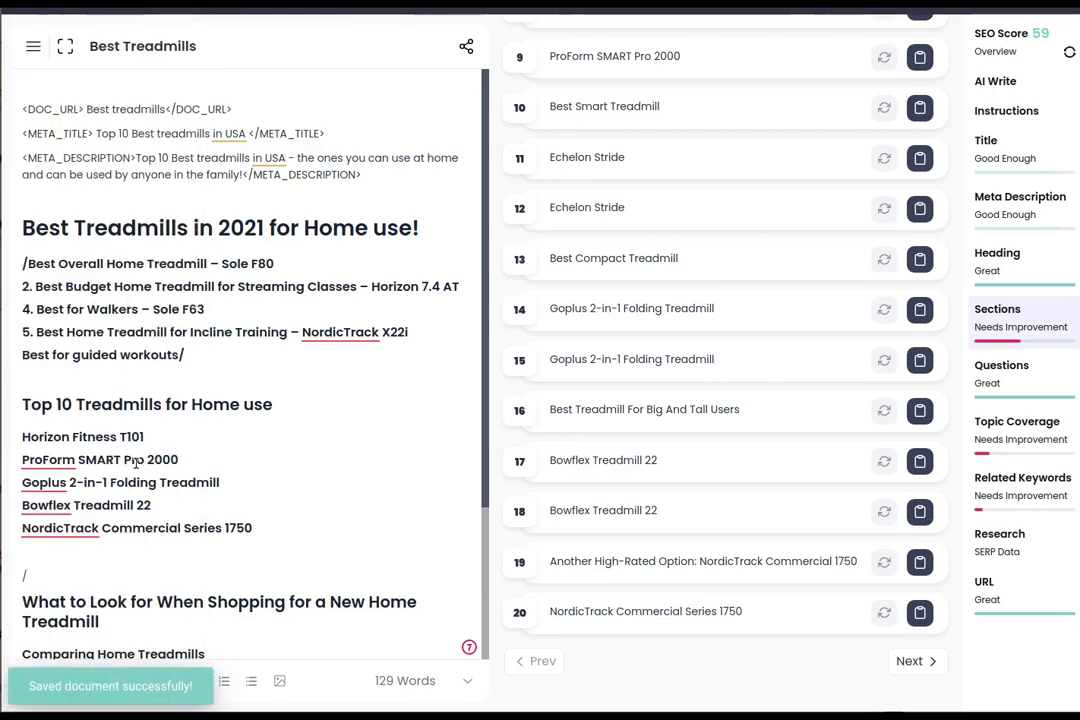
Open the Rearrange view of the sections and expand both H2 headings to review the H3 headings nested under them
scroll(873, 494, up, 6)
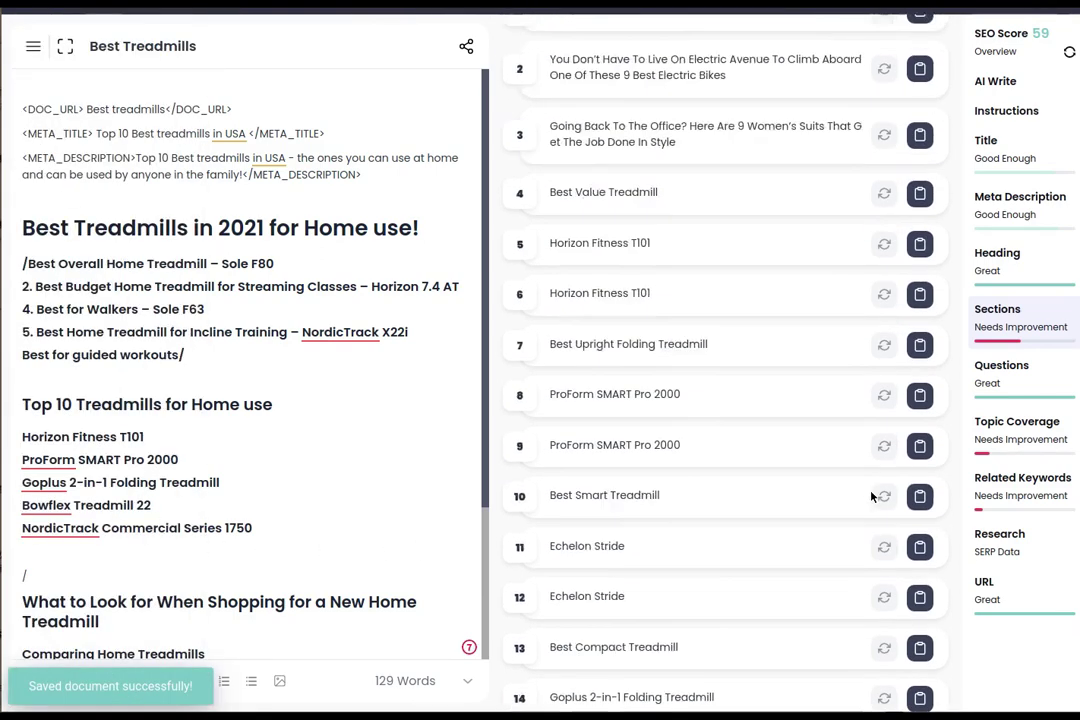
click(856, 142)
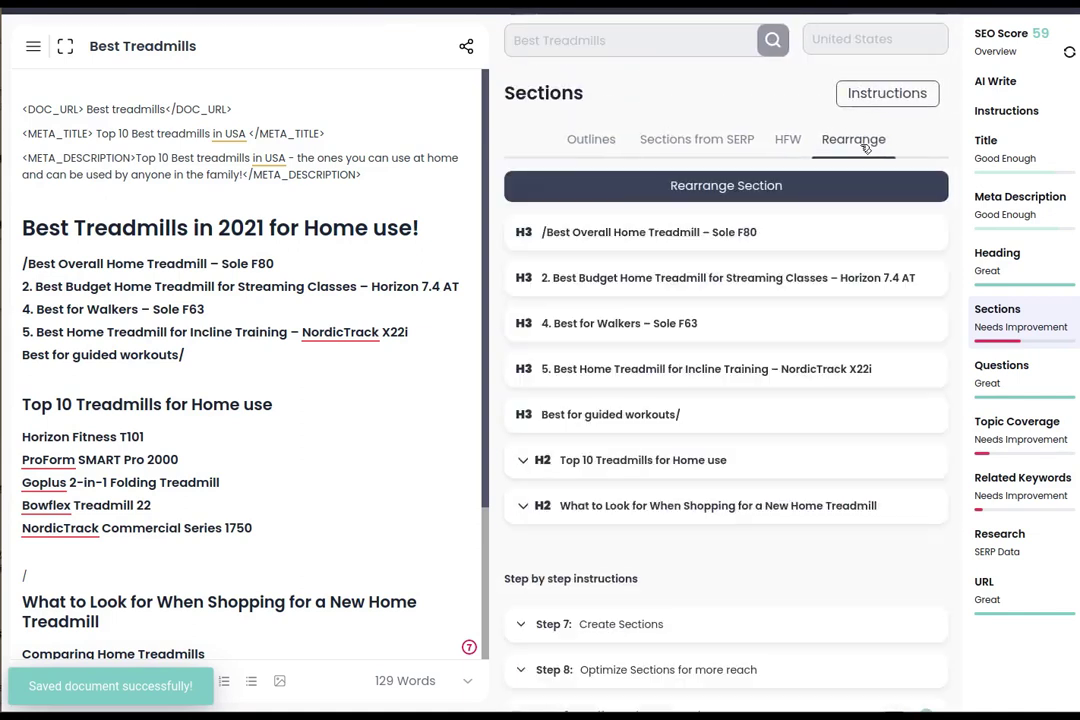
click(524, 461)
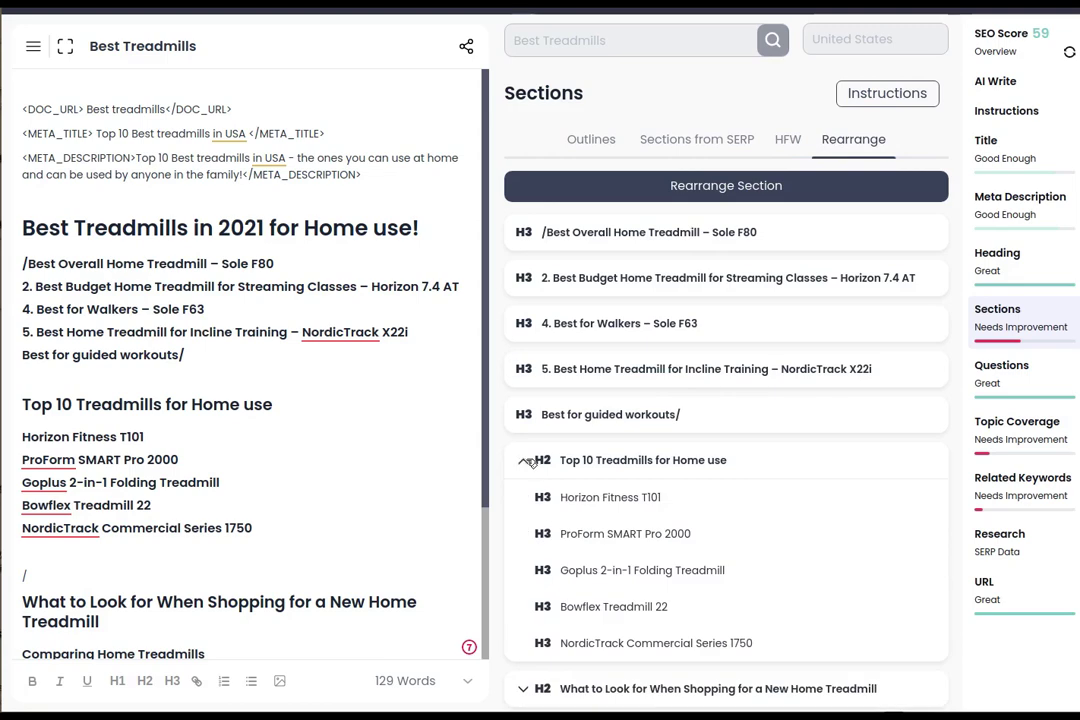
scroll(524, 465, down, 2)
click(524, 469)
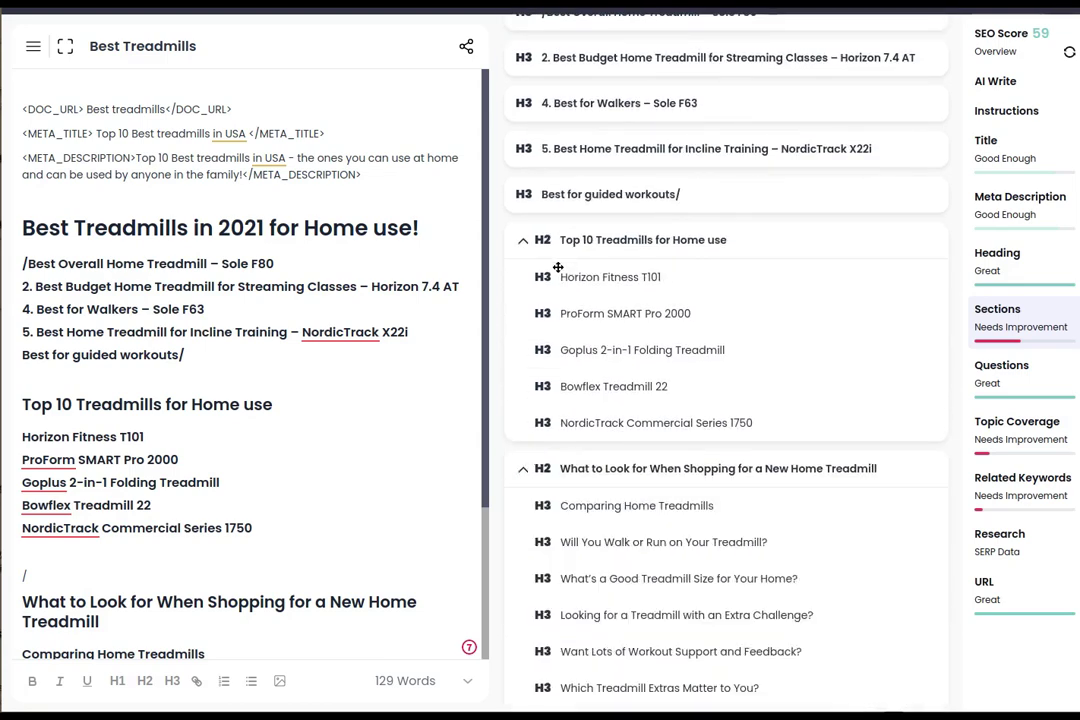
Try moving the Top 10 Treadmills for Home use section above the NordicTrack X22i heading, and return it below Best for guided workouts
scroll(532, 346, up, 1)
drag(531, 360, 604, 325)
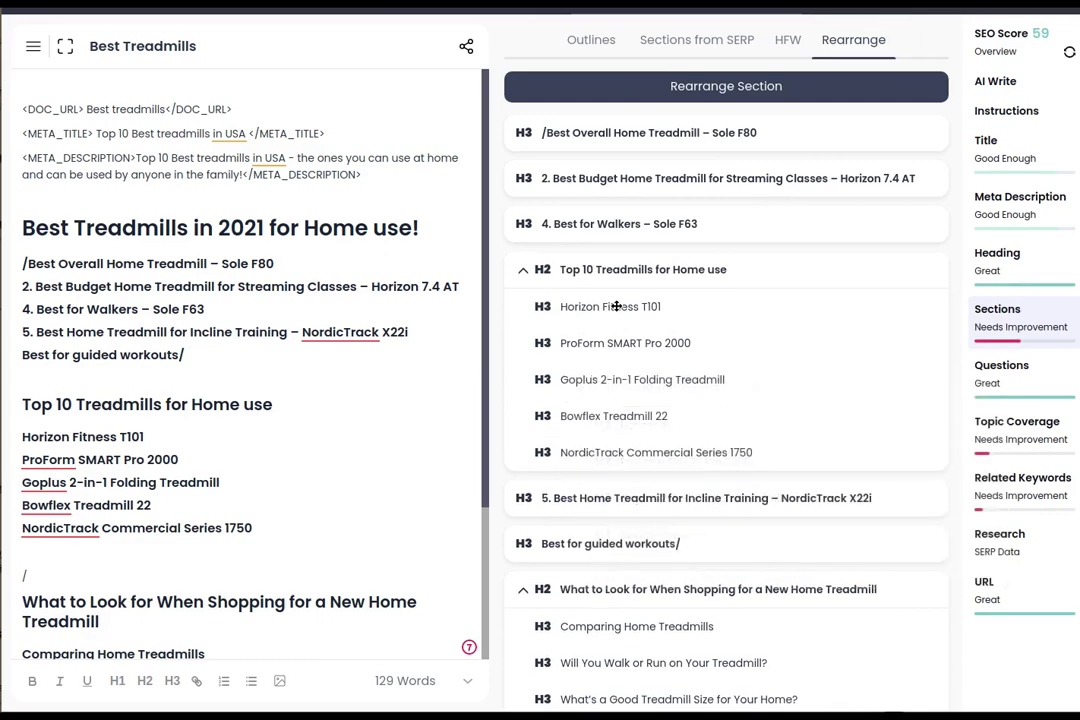
drag(536, 276, 535, 546)
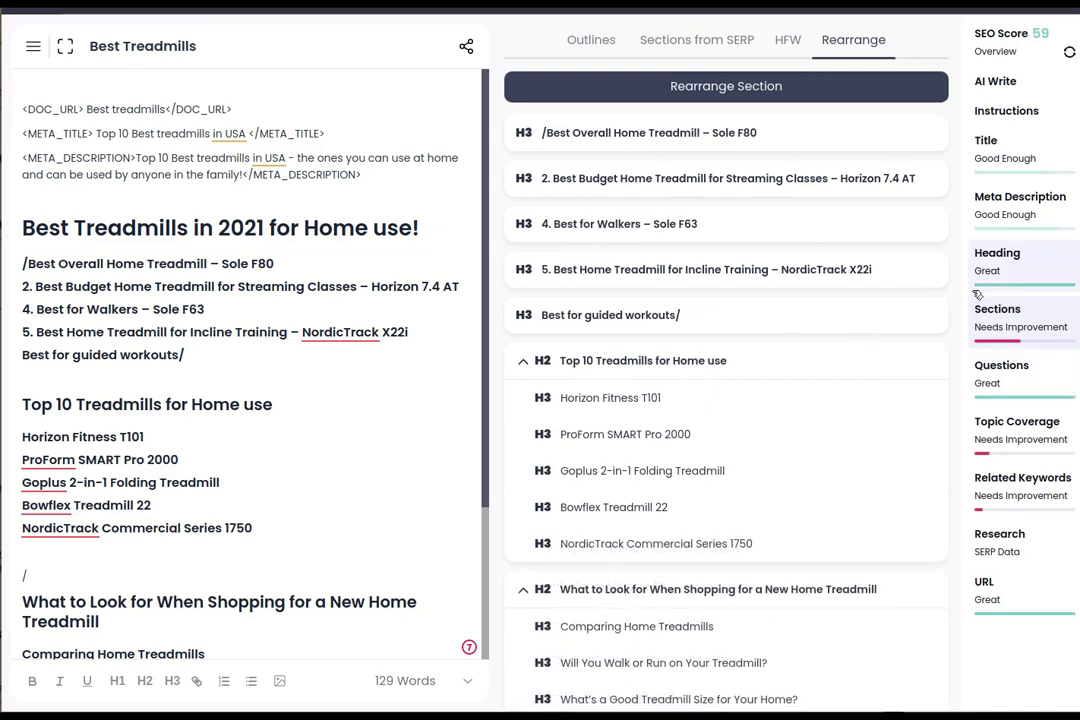
Review the end of the outline and display the suggested questions sourced from Google
scroll(213, 532, down, 2)
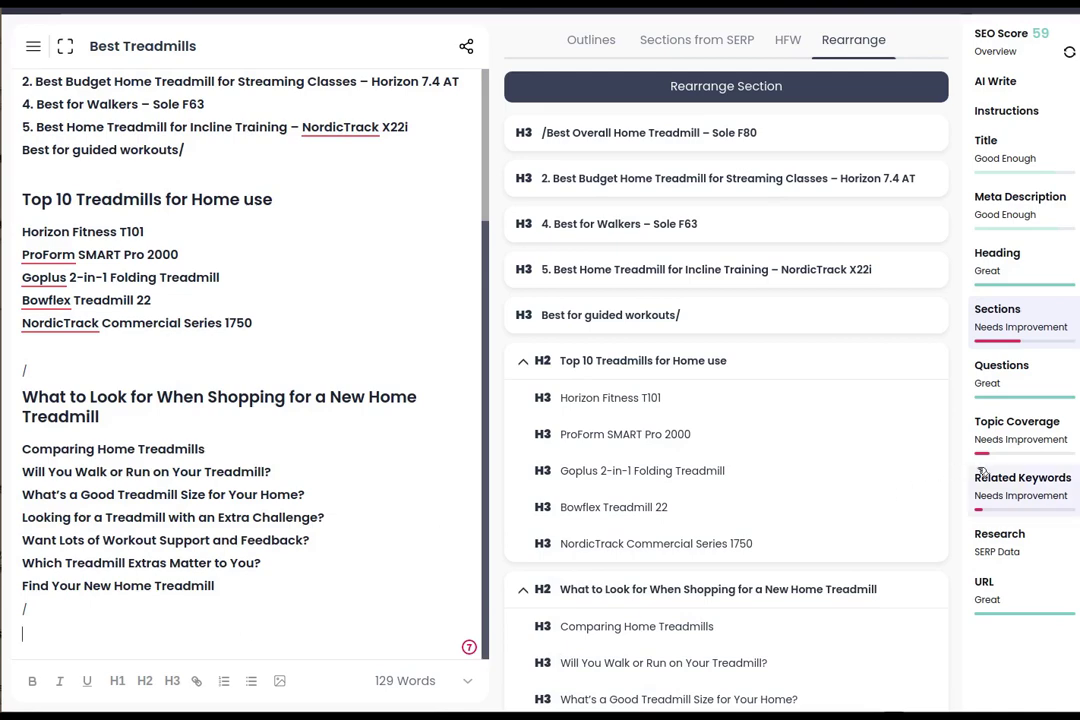
click(1003, 366)
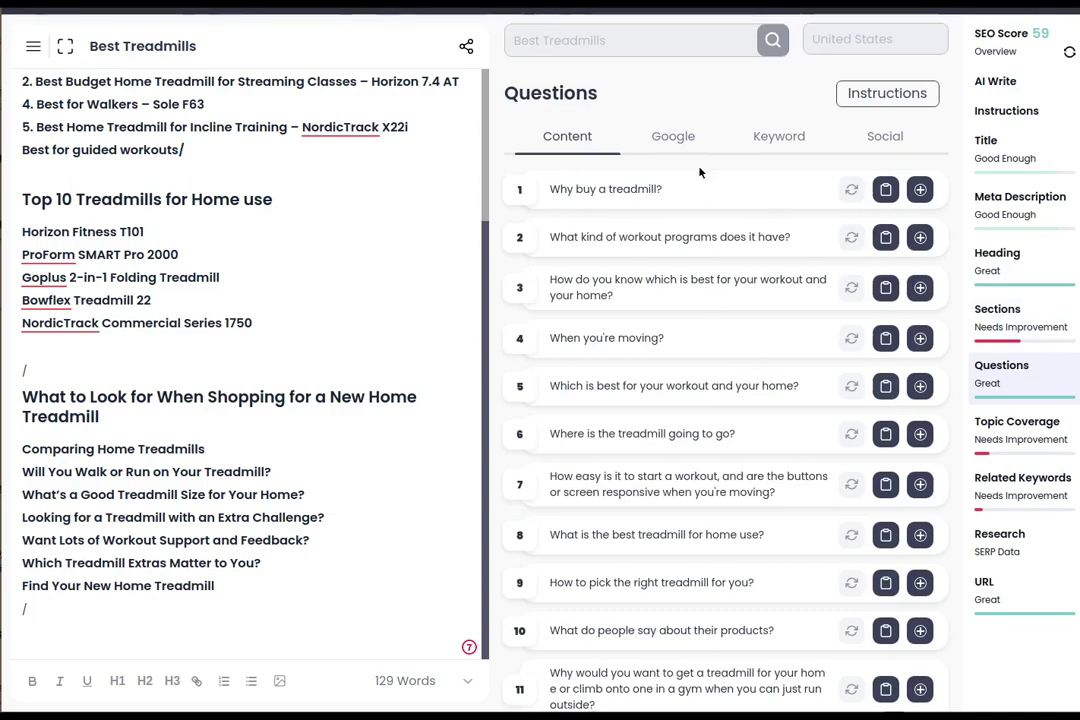
click(692, 138)
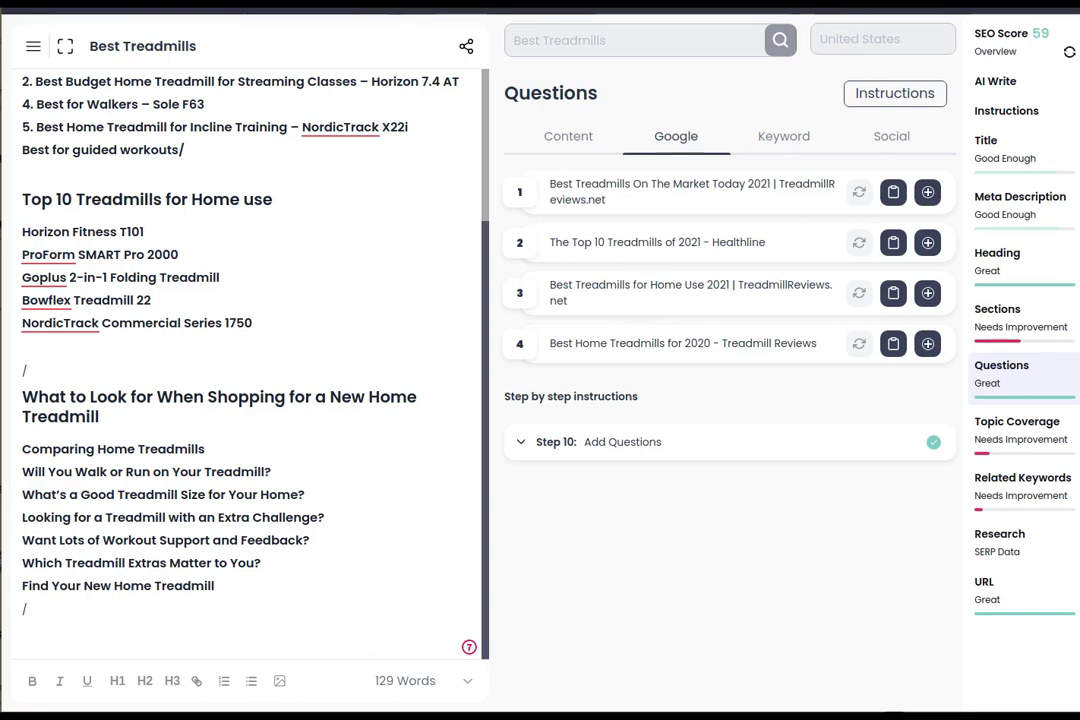
View the SEO Minion extension's tools for the current page and close them
click(1046, 3)
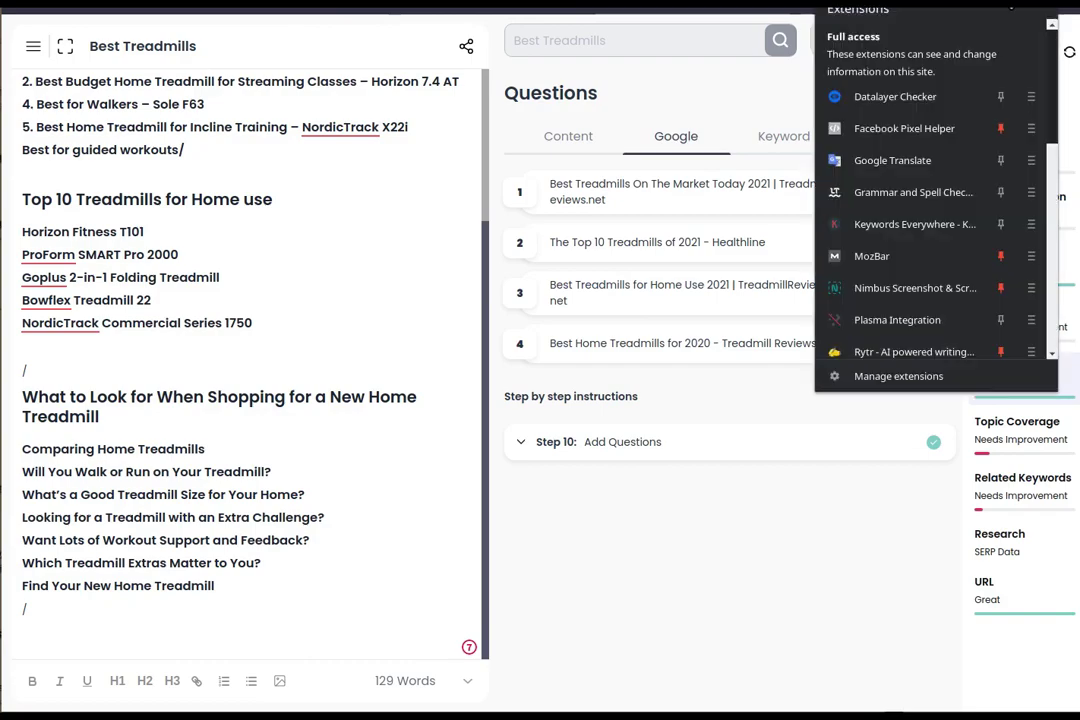
click(985, 3)
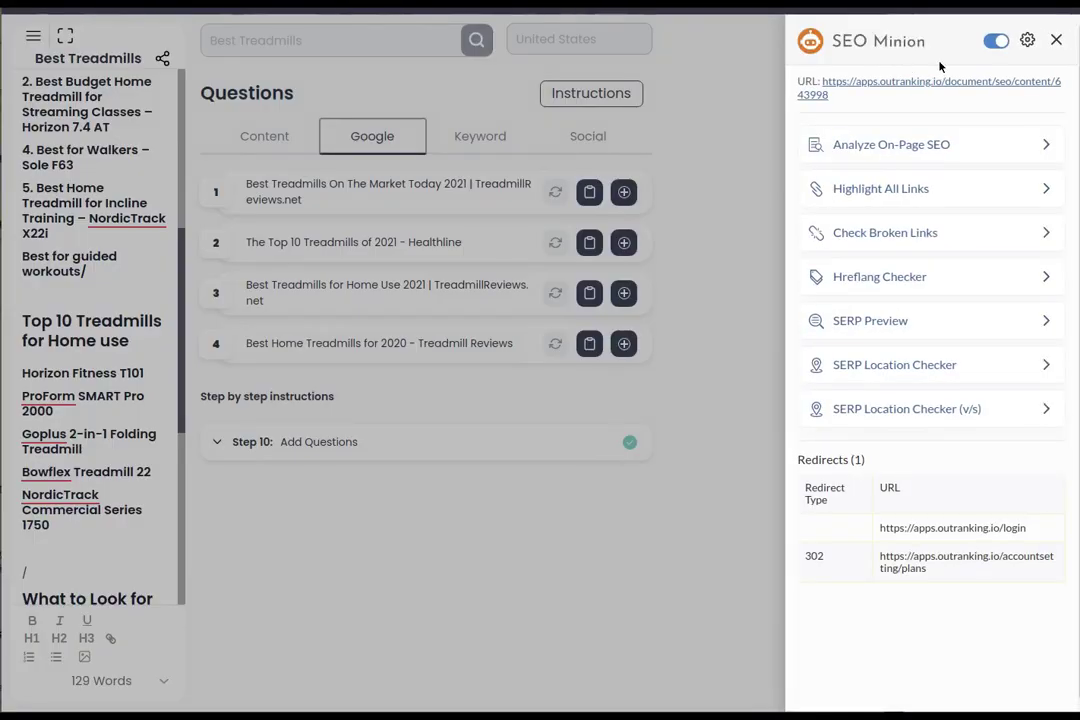
click(1059, 41)
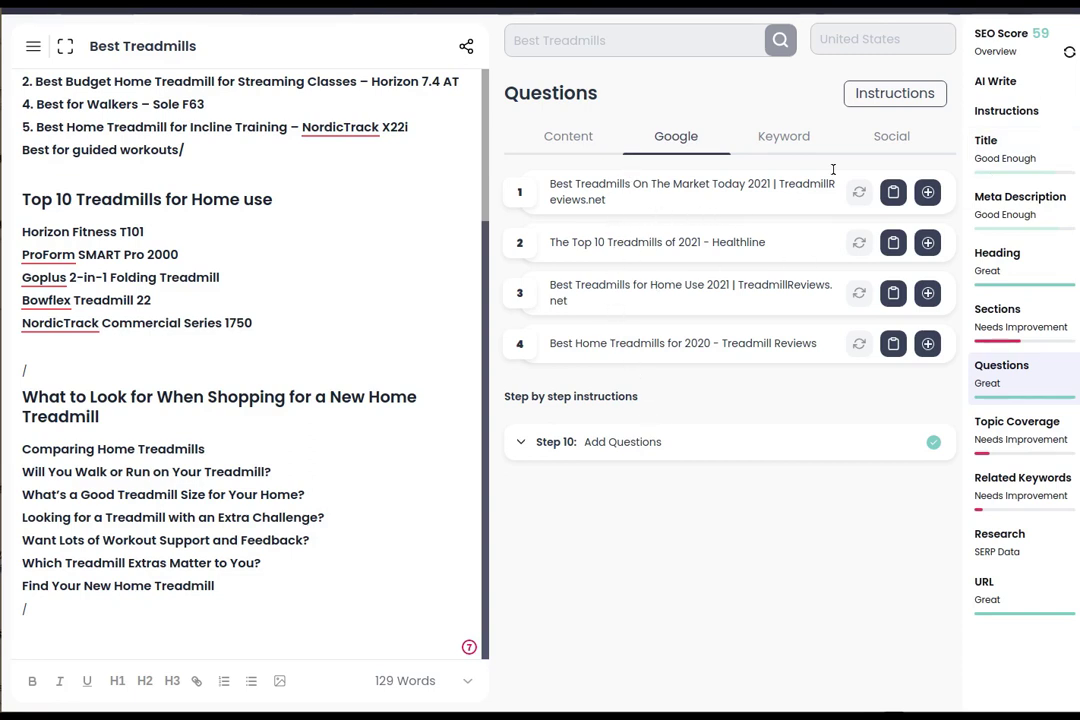
Switch to a private browser window, go to google.com and search for "Best Treadmills"
click(1068, 3)
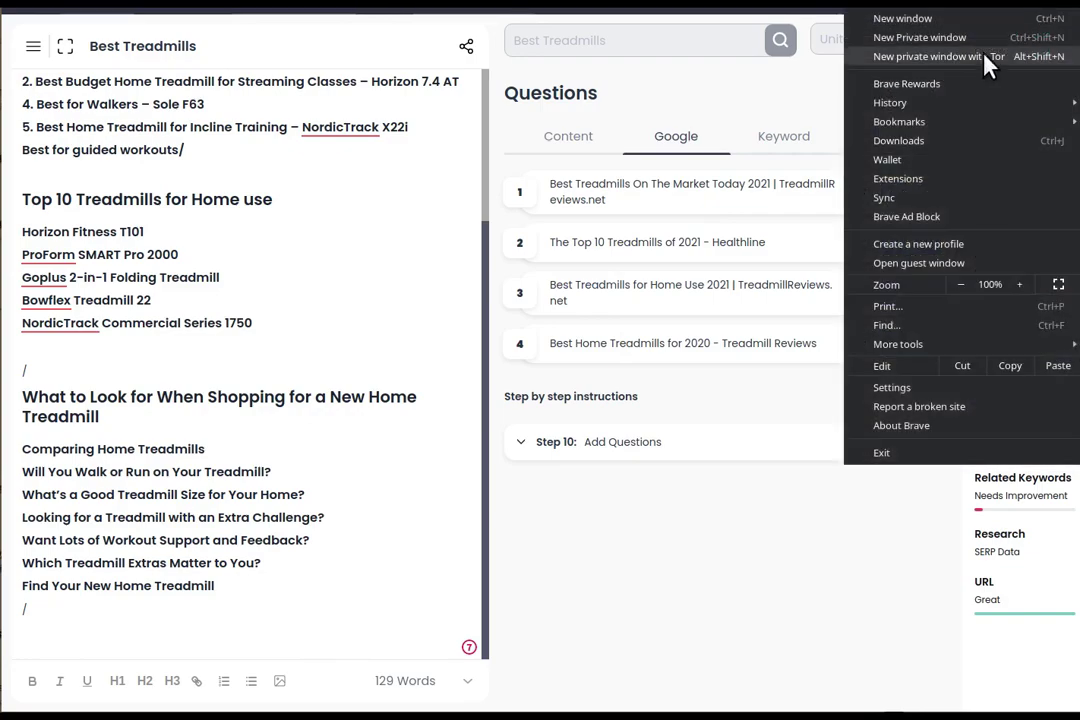
click(955, 42)
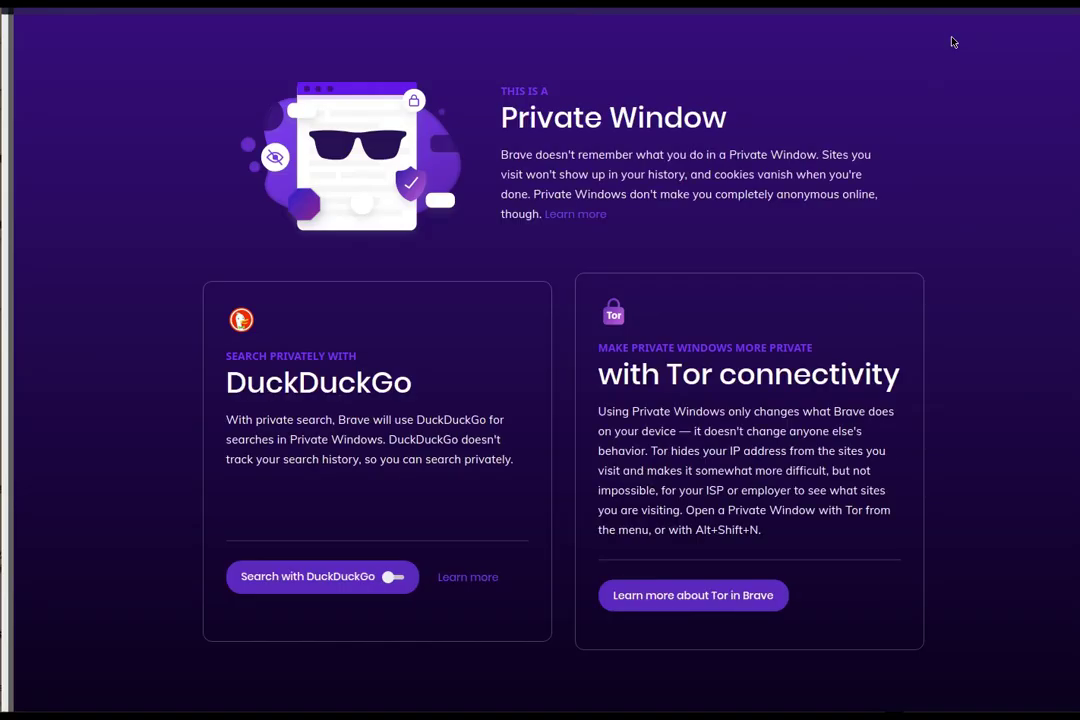
text(google.com)
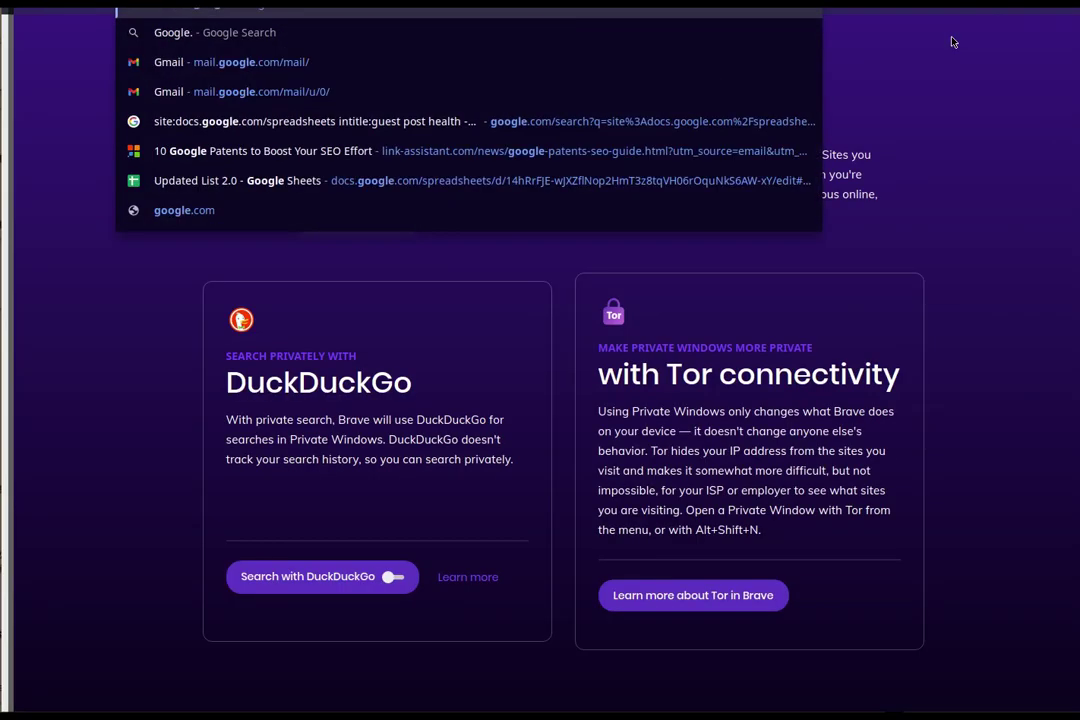
key(Escape)
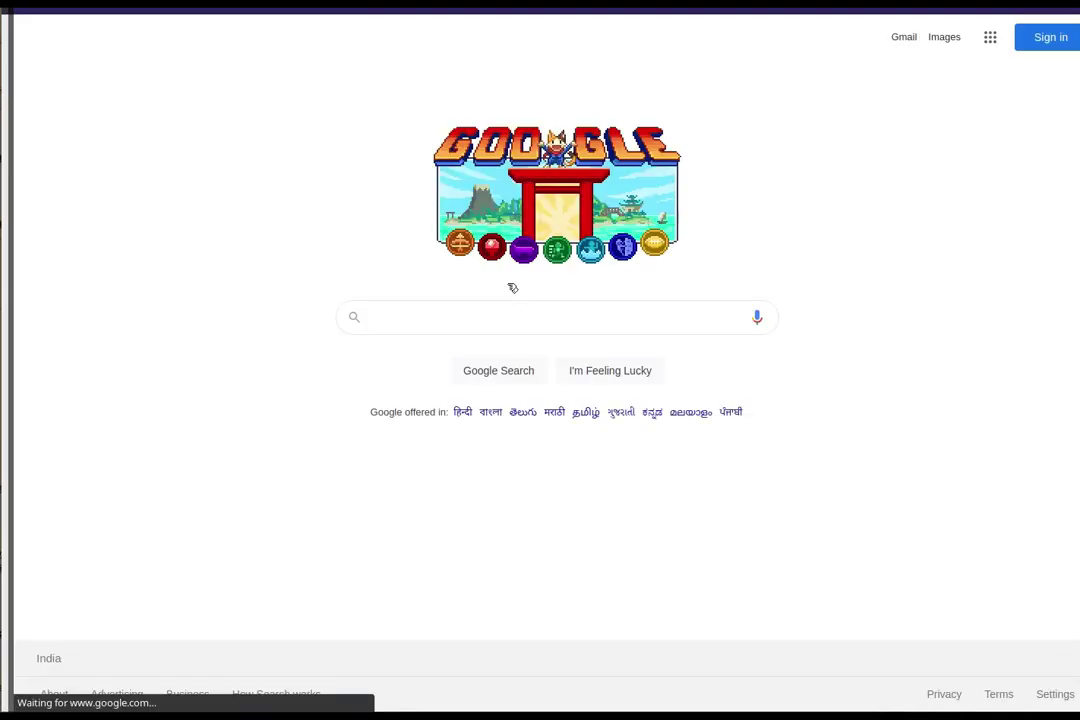
text(Best Tr)
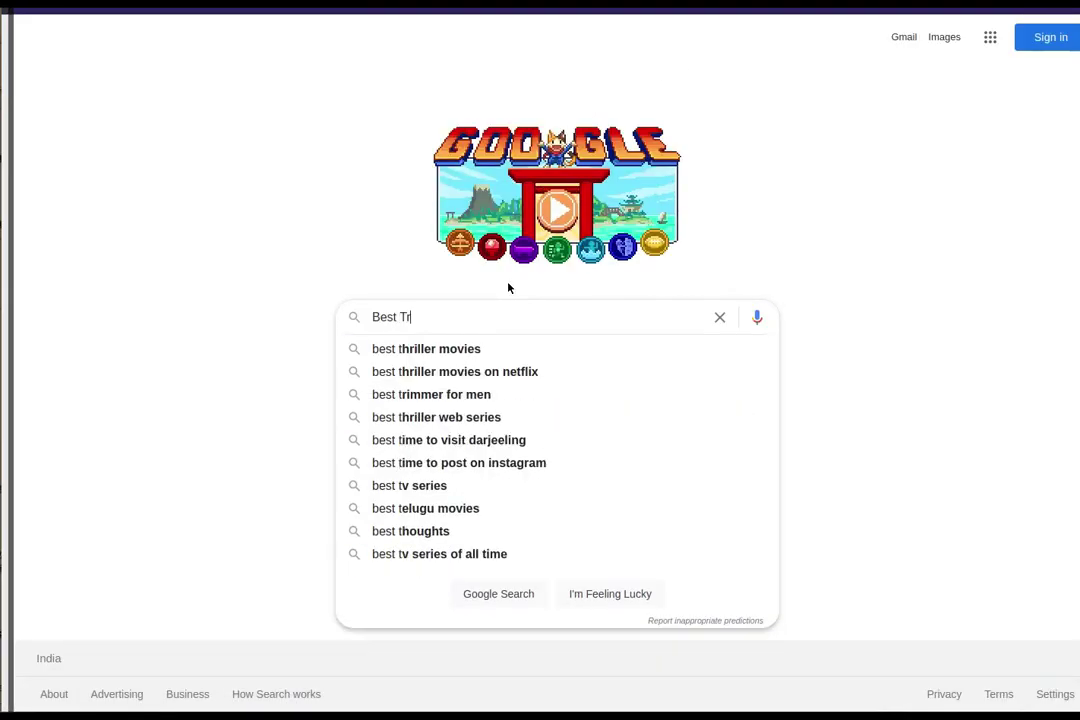
text(eadmills)
key(Return)
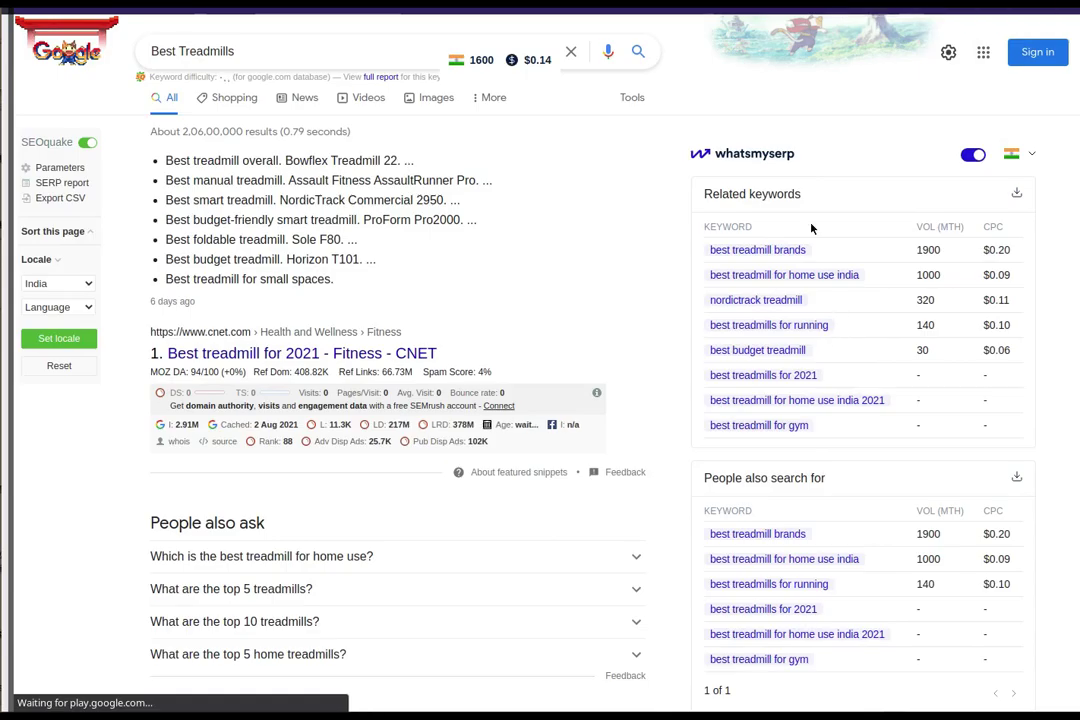
Copy the People Also Ask questions from the search results with SEO Minion, using the PAA (2 levels - 5 seconds) option
scroll(775, 390, down, 10)
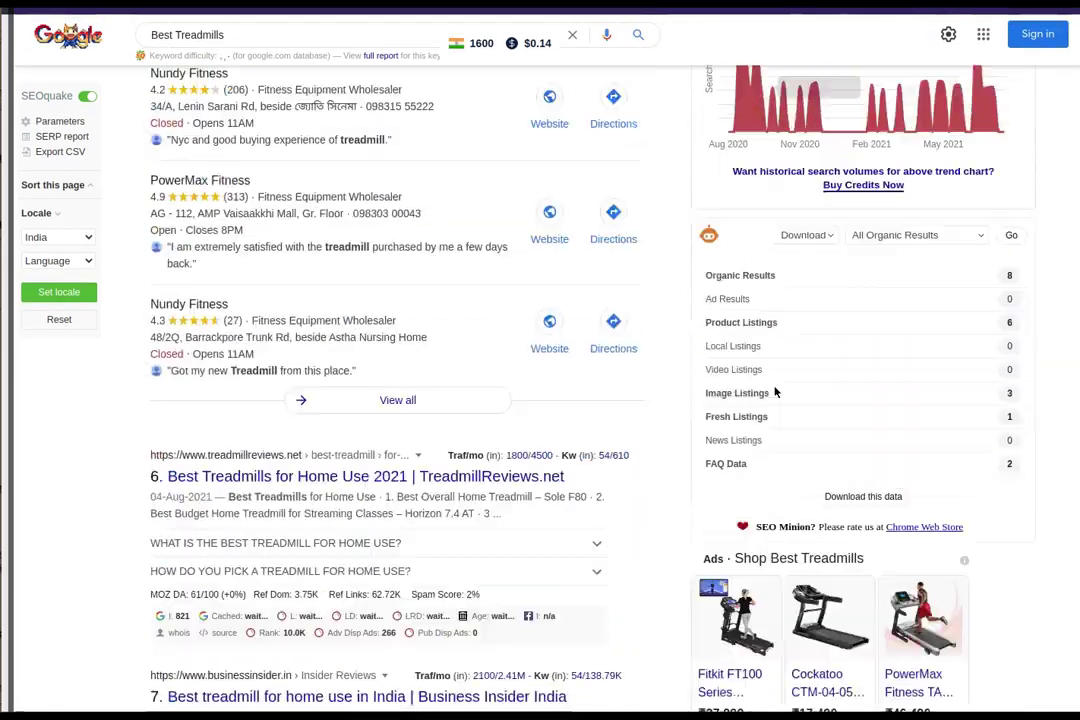
scroll(780, 393, down, 15)
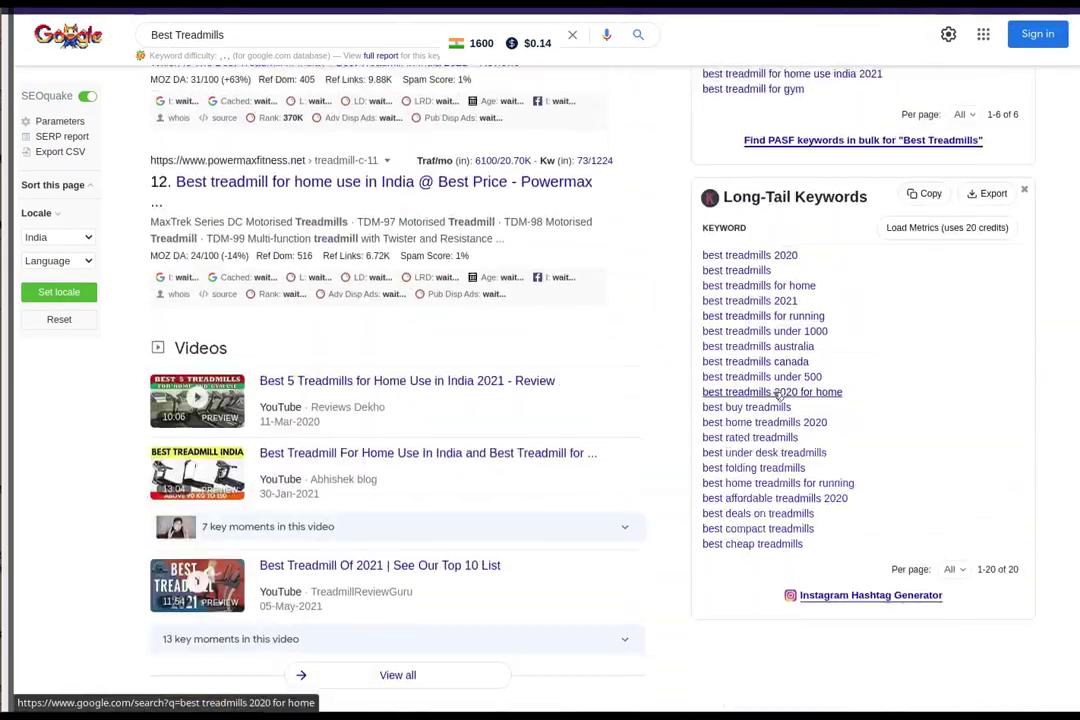
scroll(778, 395, up, 15)
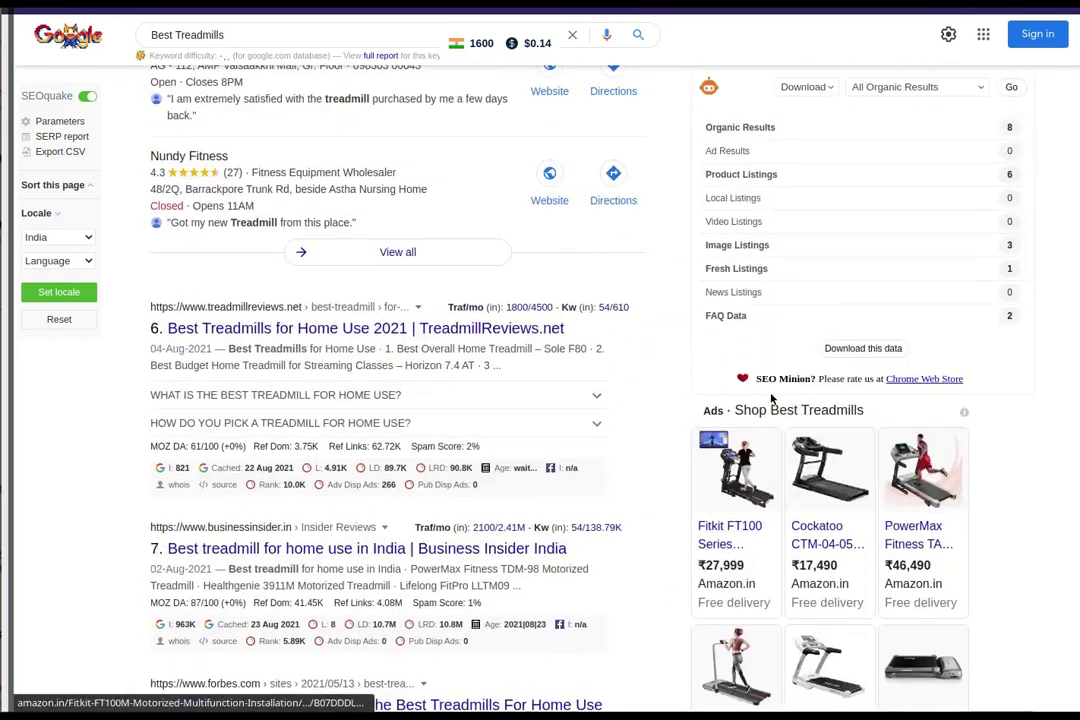
click(828, 330)
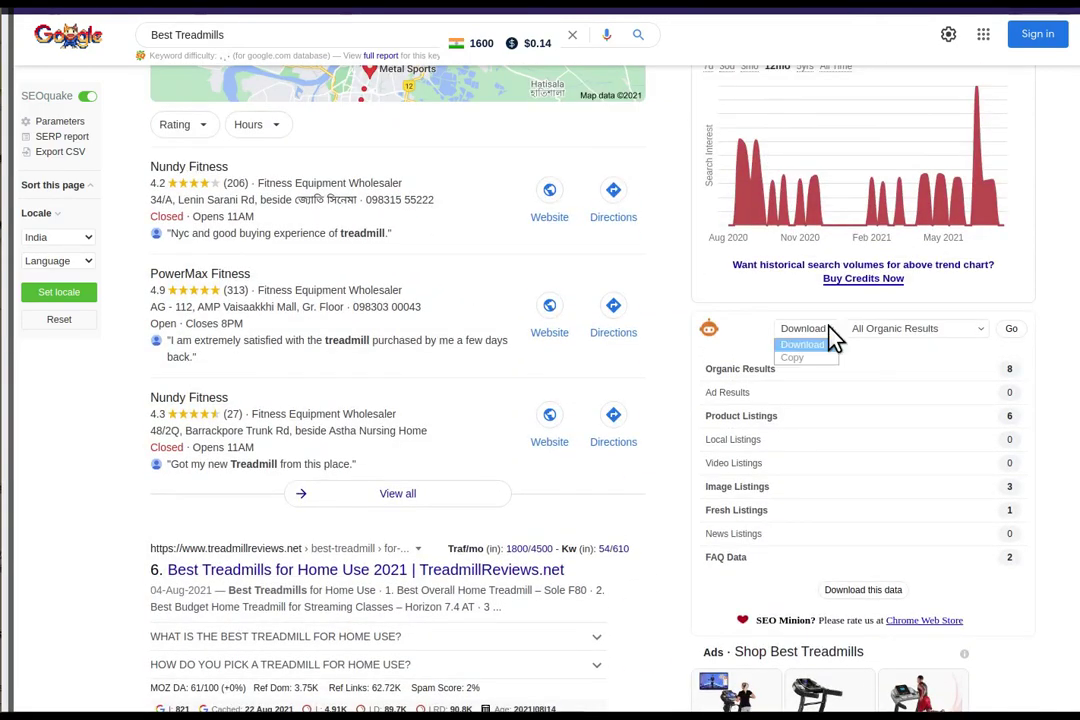
click(833, 338)
click(831, 335)
click(816, 358)
click(932, 330)
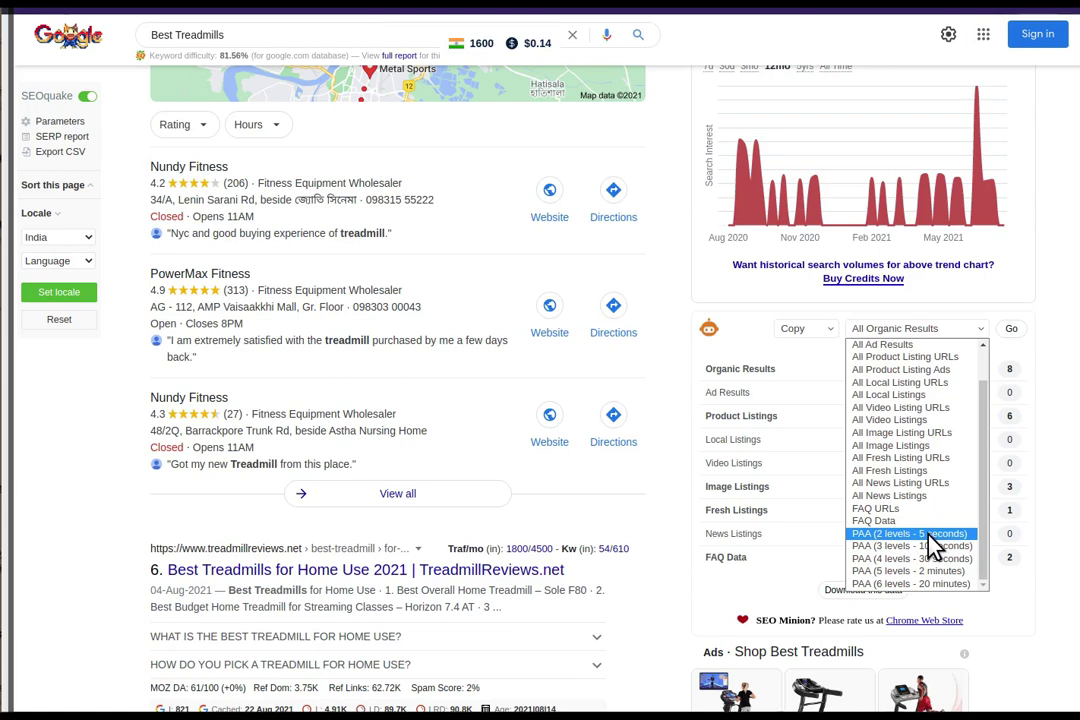
click(930, 536)
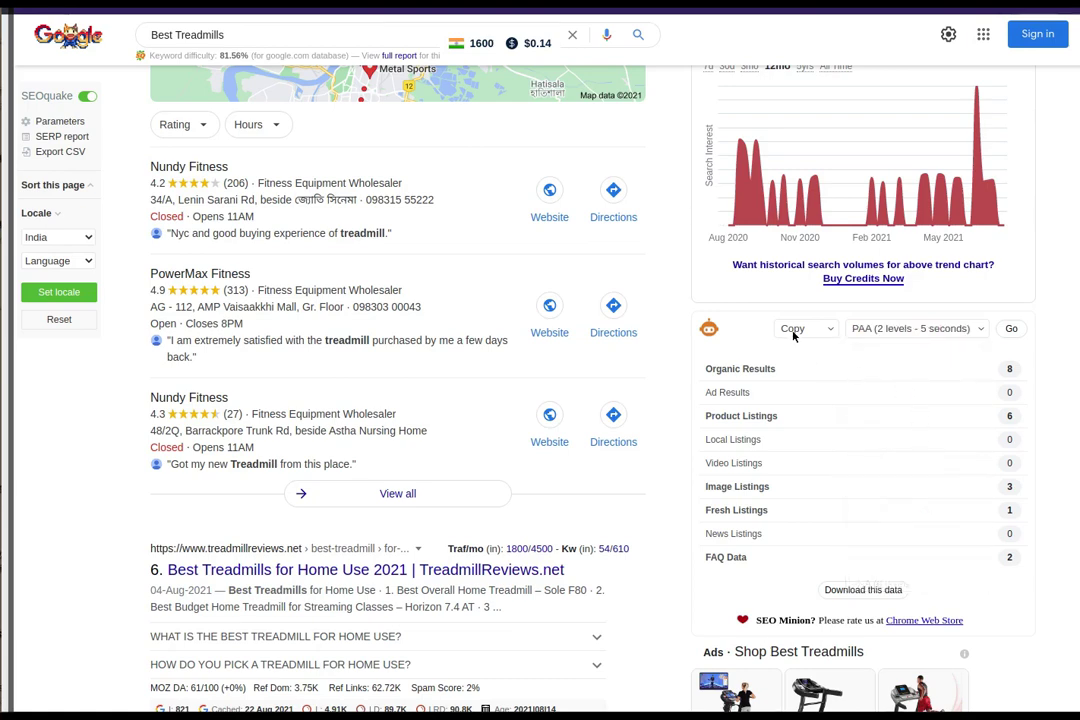
click(1012, 328)
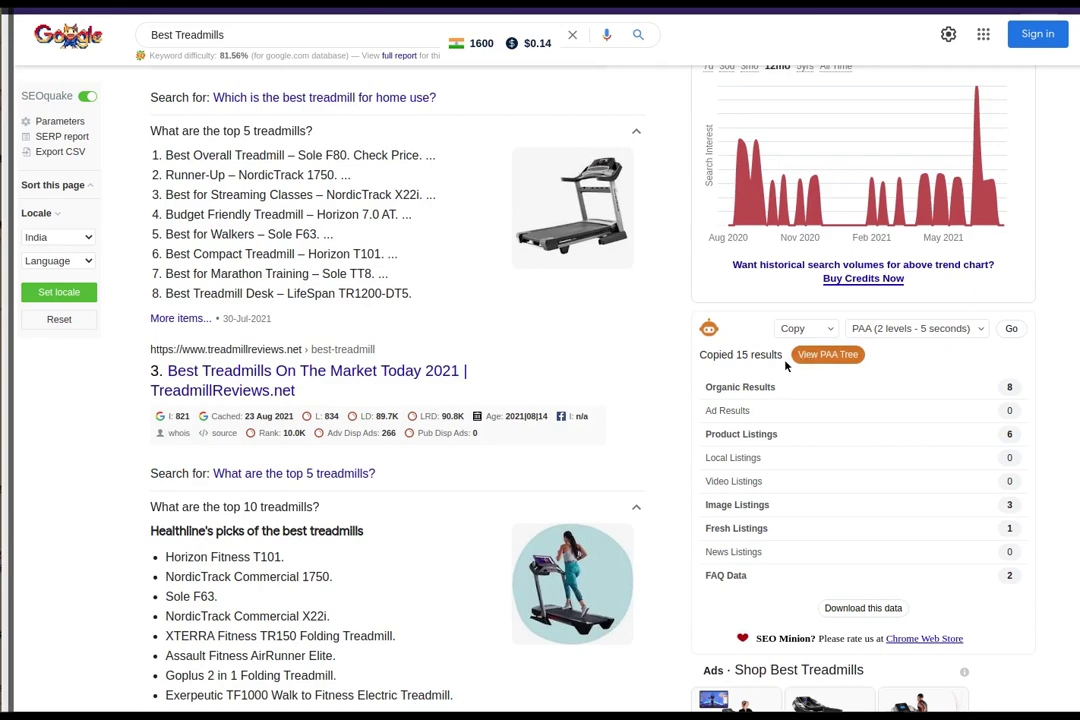
Open the PAA tree and examine the answers behind its treadmill questions
click(826, 355)
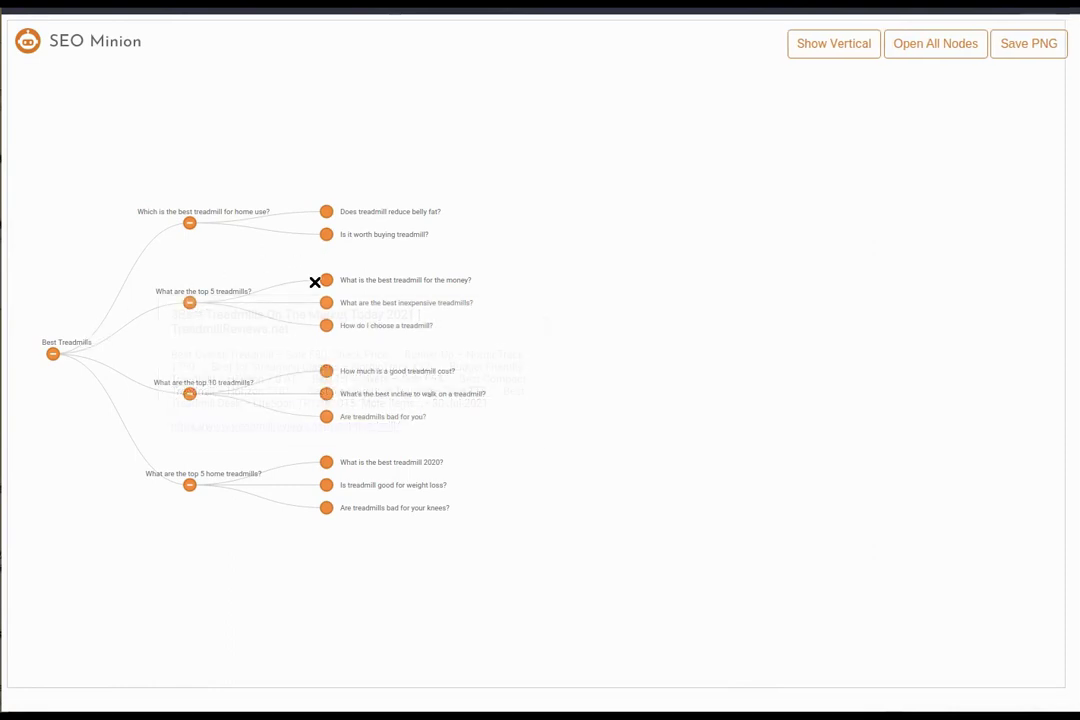
mouse_move(190, 485)
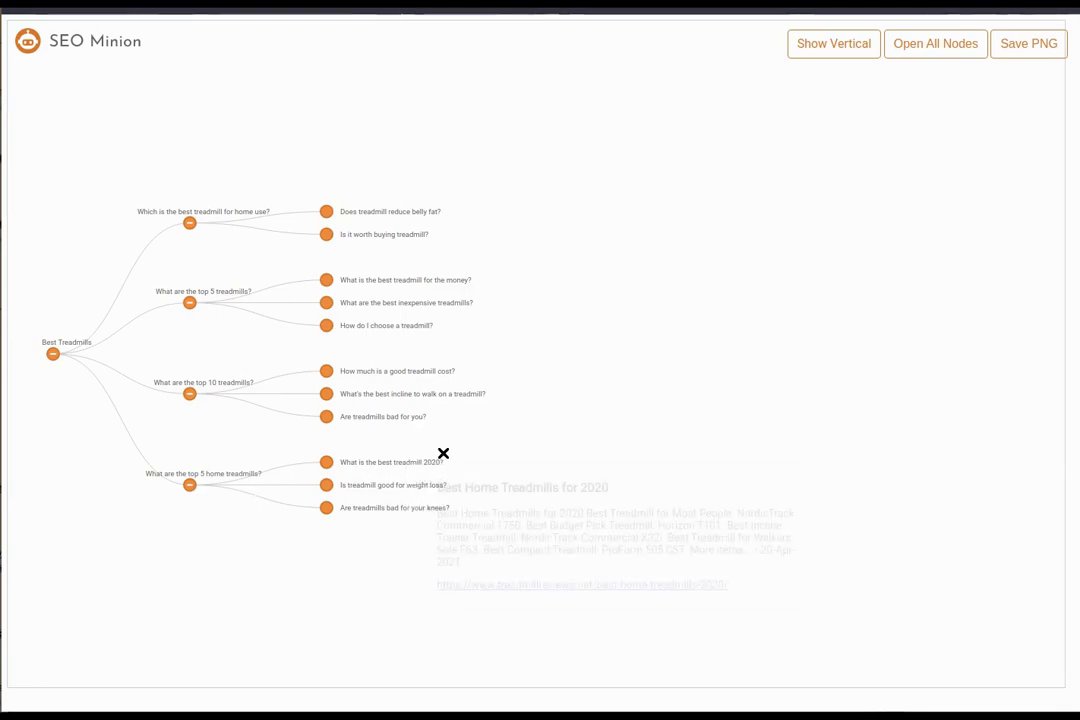
mouse_move(388, 517)
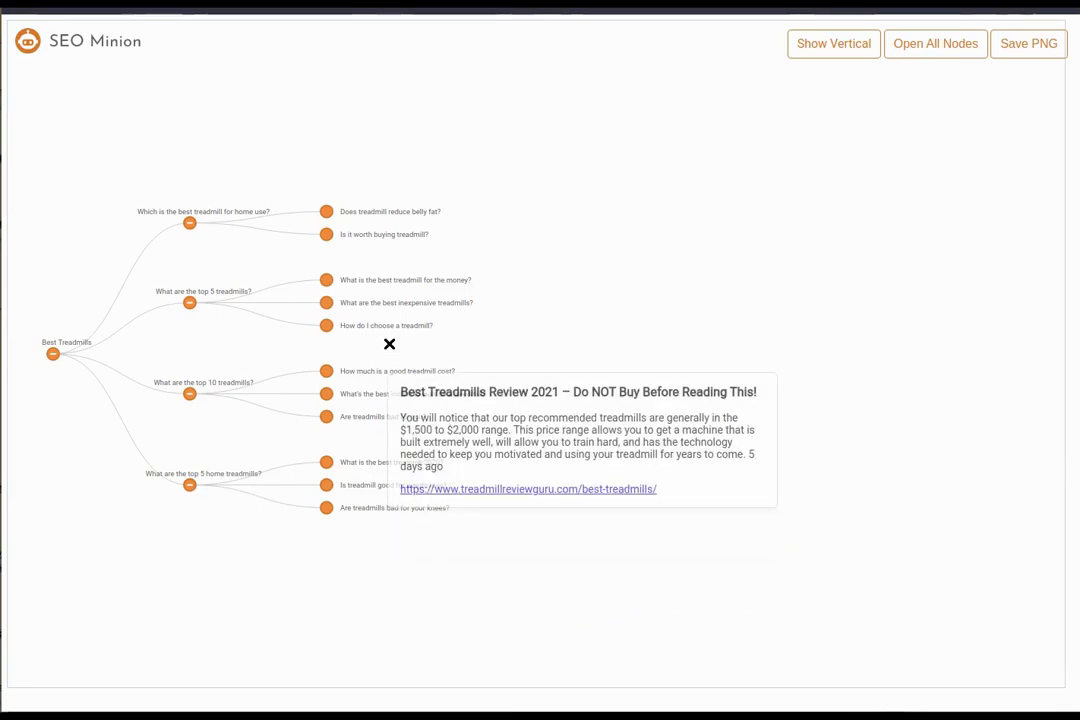
mouse_move(372, 209)
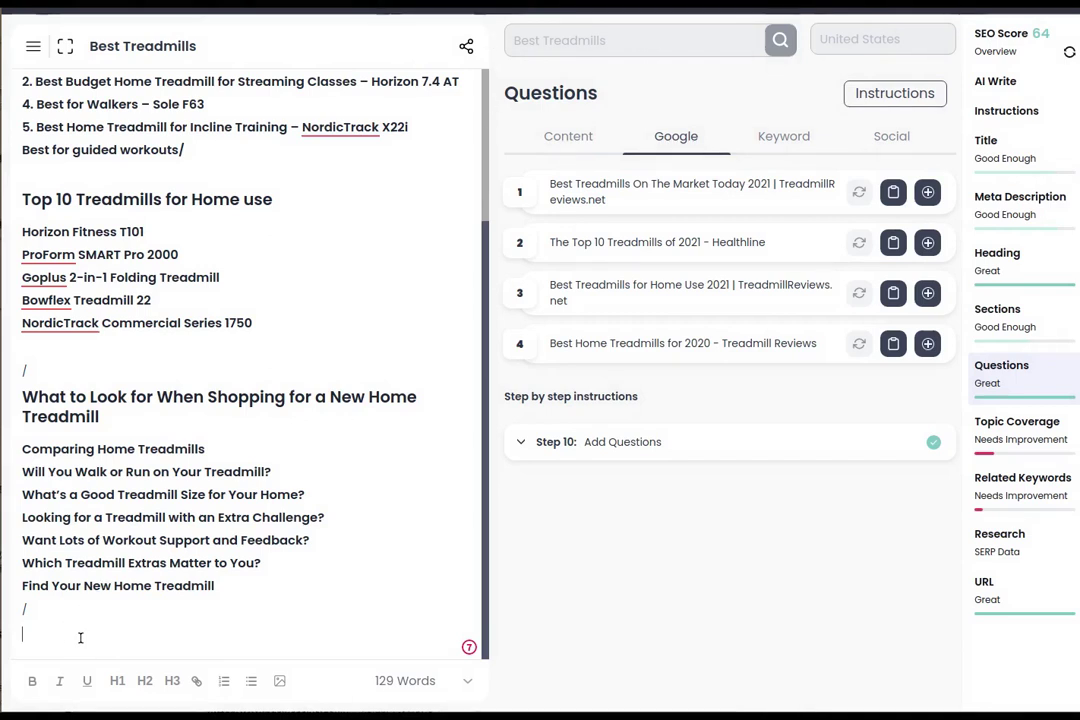
Back in the Best Treadmills document, add an "FAQ" line at the end and paste the copied People Also Ask results below it
text(FAQ)
key(Return)
key(ctrl+v)
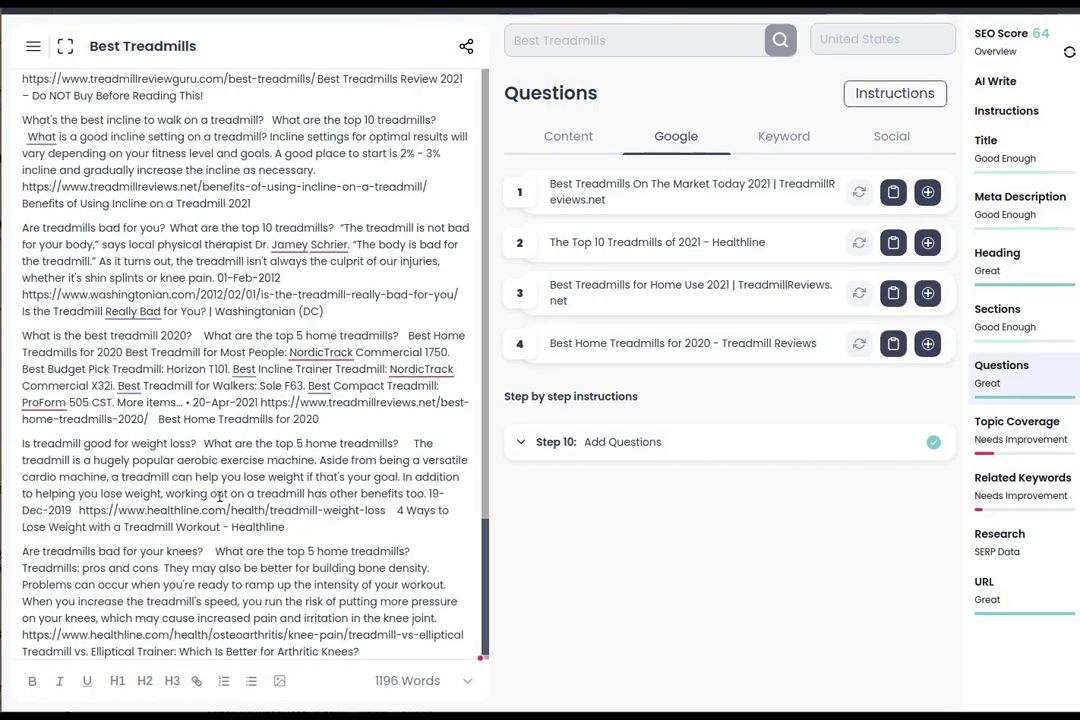
Try to improve the pasted answer to "Is treadmill good for weight loss?" by rewriting it for a 2nd grader
drag(325, 425, 268, 402)
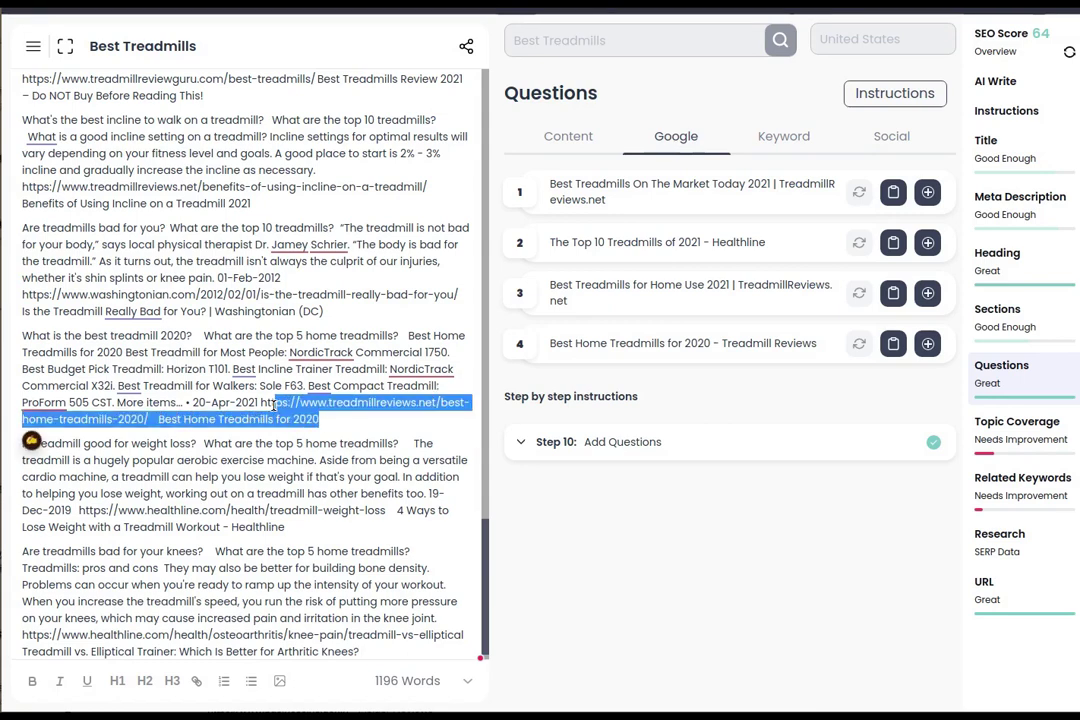
click(197, 385)
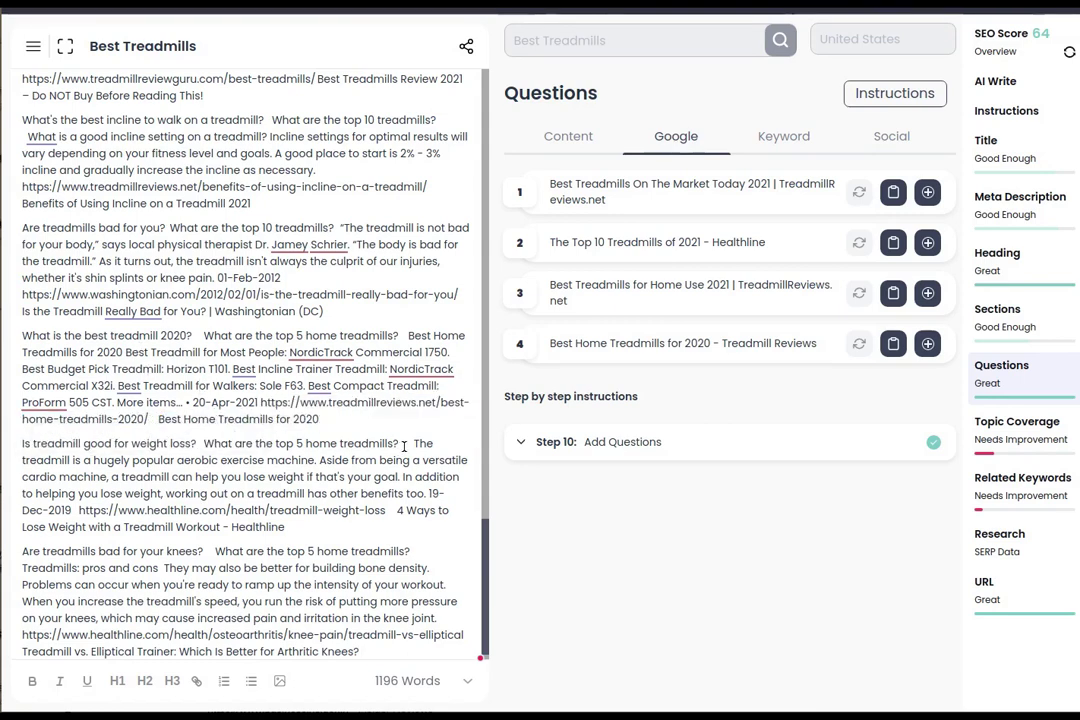
drag(413, 443, 426, 494)
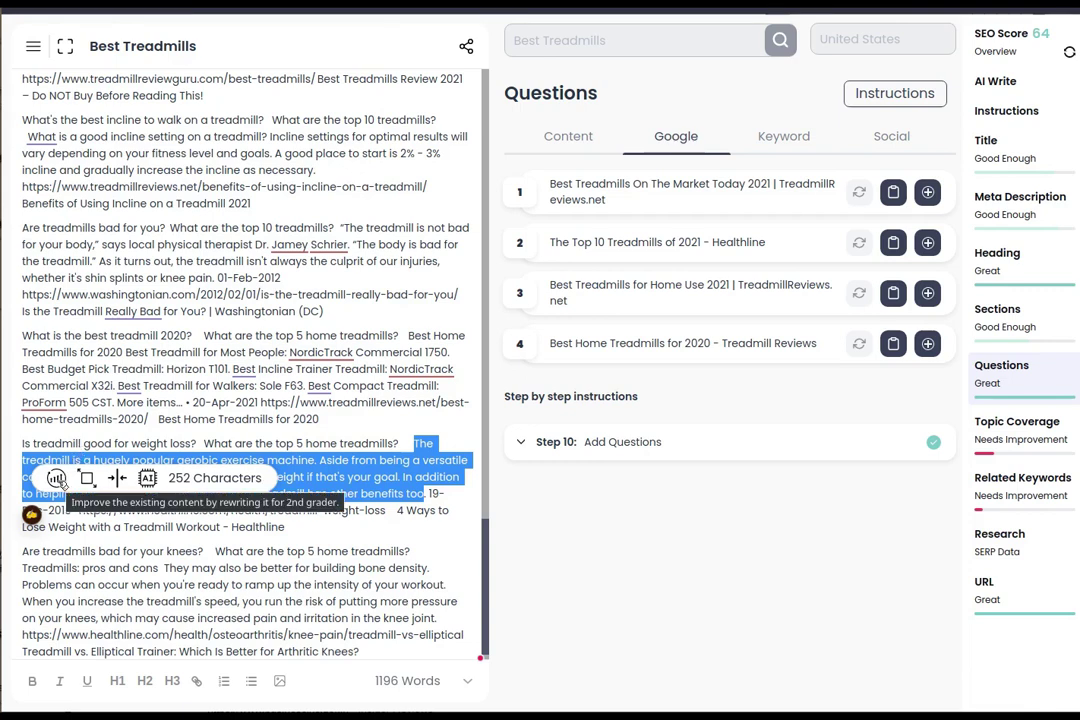
click(56, 478)
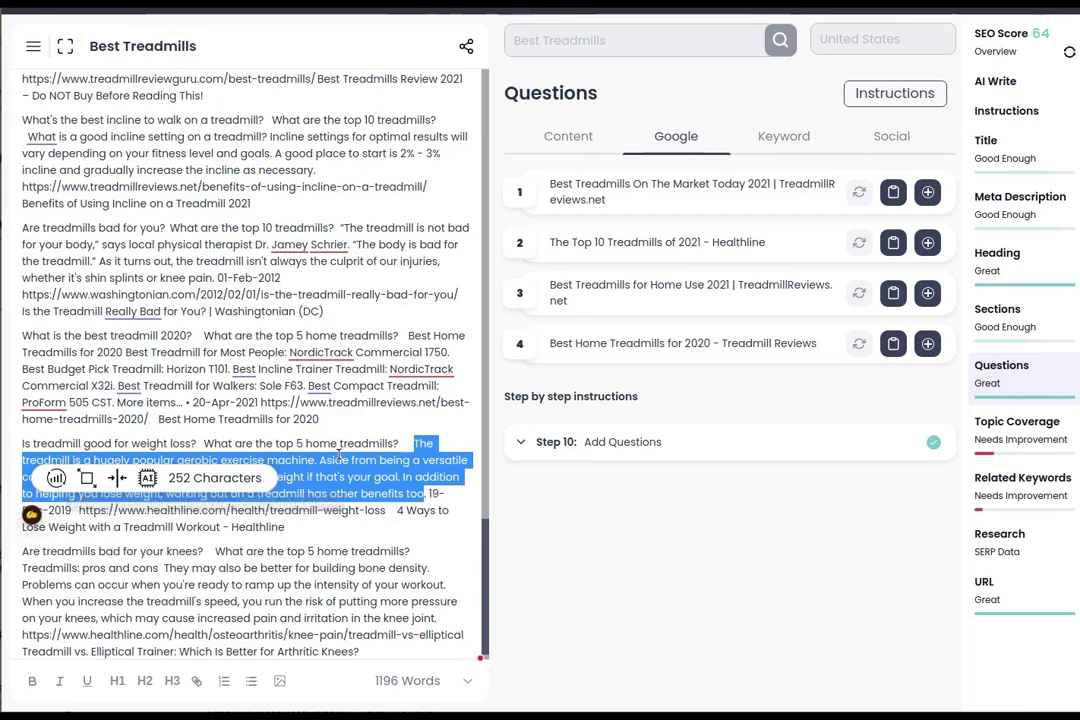
Format the FAQ line above the pasted questions as an H3 heading
scroll(331, 521, up, 5)
scroll(331, 521, up, 10)
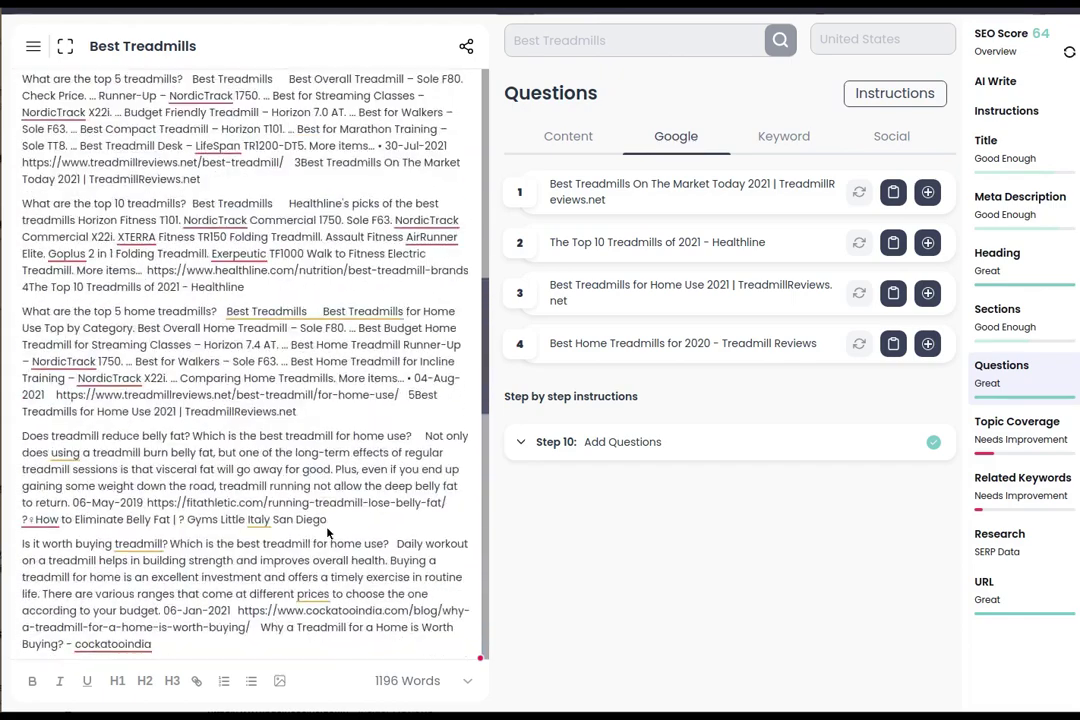
double_click(47, 494)
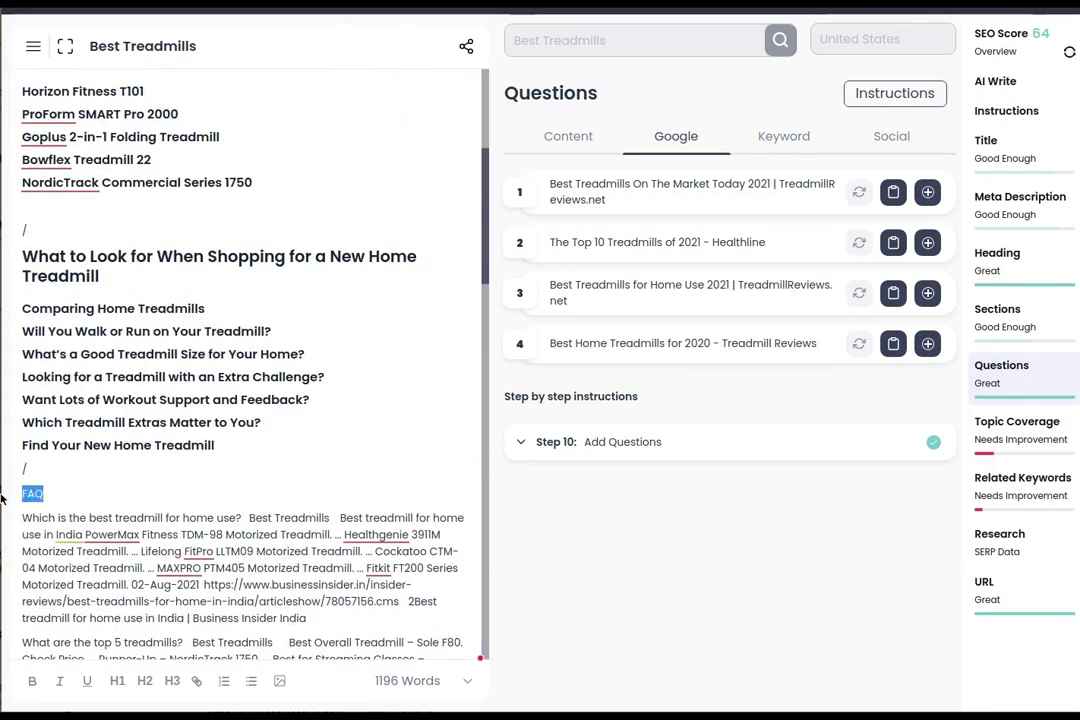
click(174, 681)
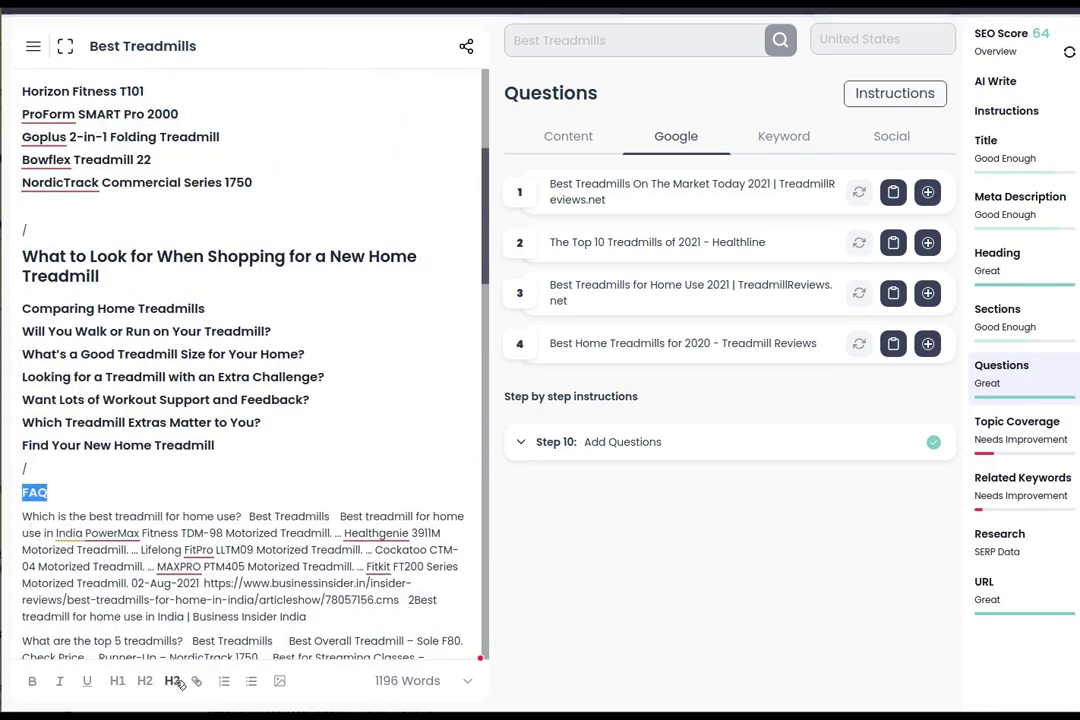
click(152, 494)
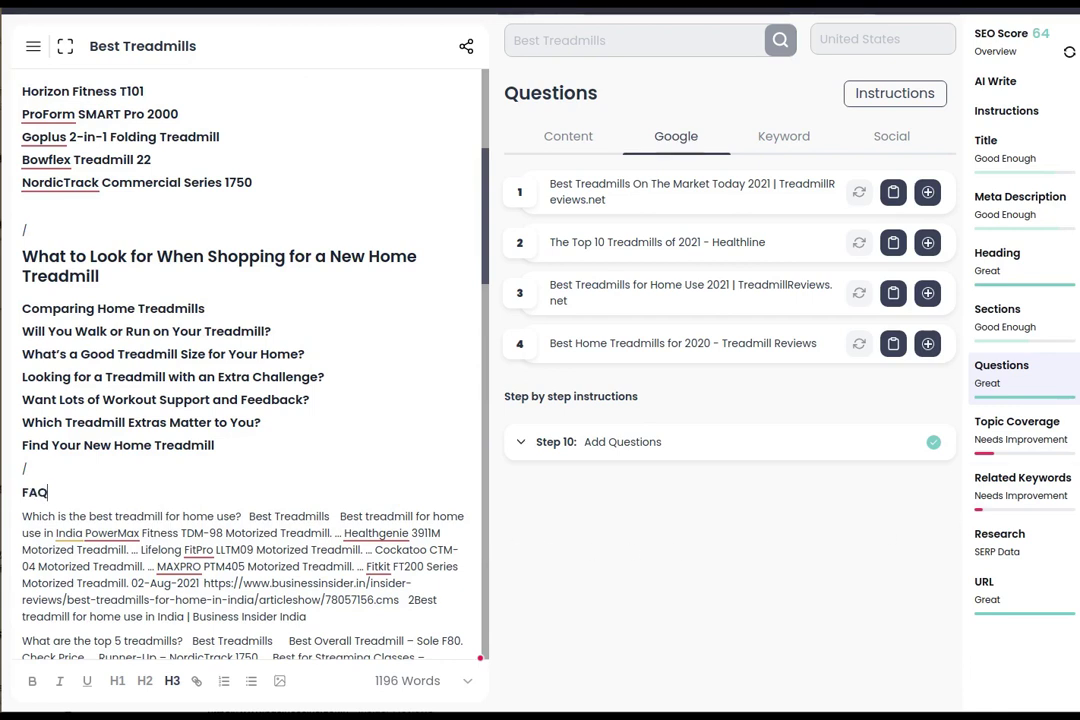
Copy the keyword question "What is the best lubricant for treadmills?" and paste it on a new line above the FAQ heading
click(775, 137)
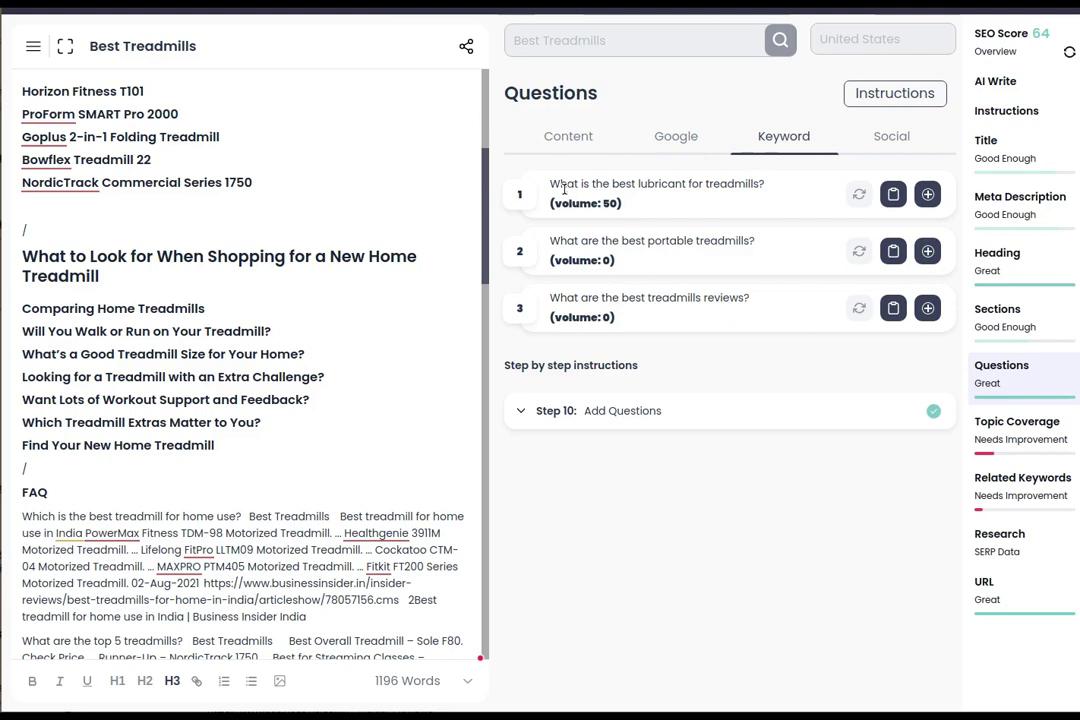
mouse_move(556, 184)
mouse_down()
mouse_move(771, 184)
mouse_move(549, 184)
mouse_up()
key(ctrl+c)
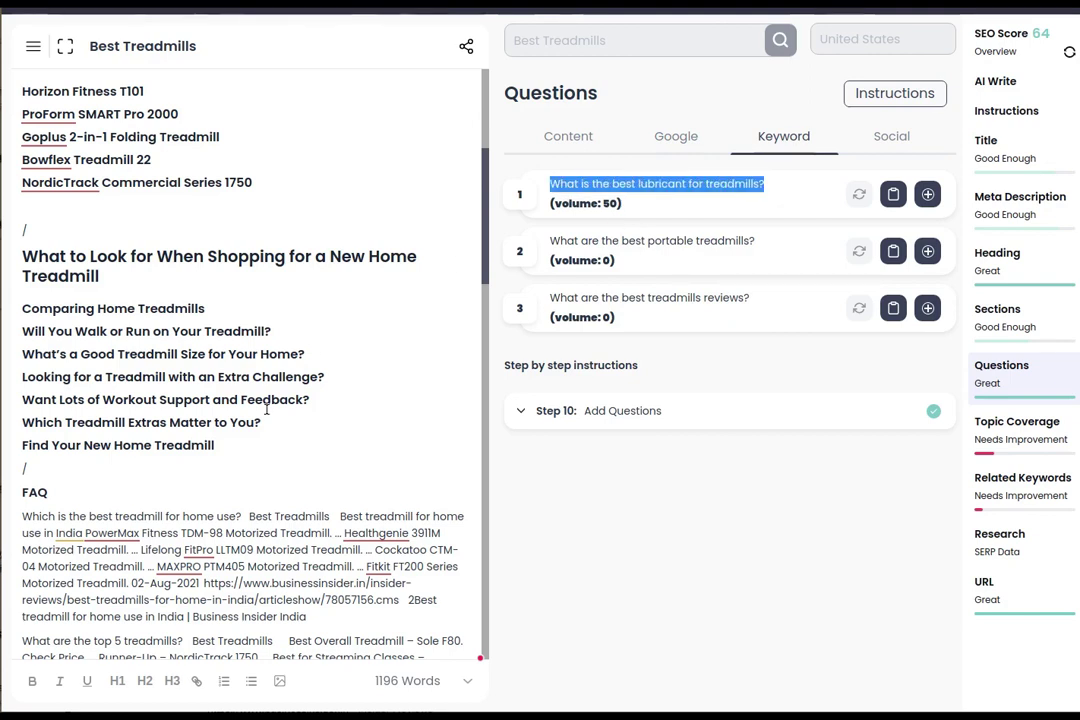
click(217, 470)
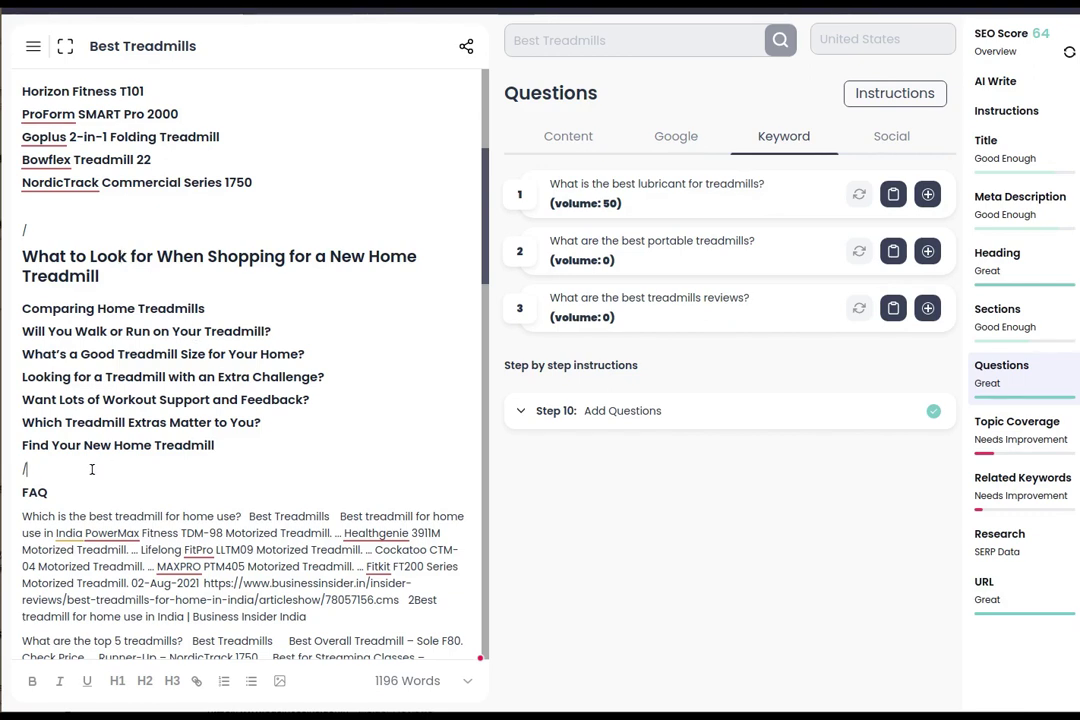
key(Return)
key(ctrl+v)
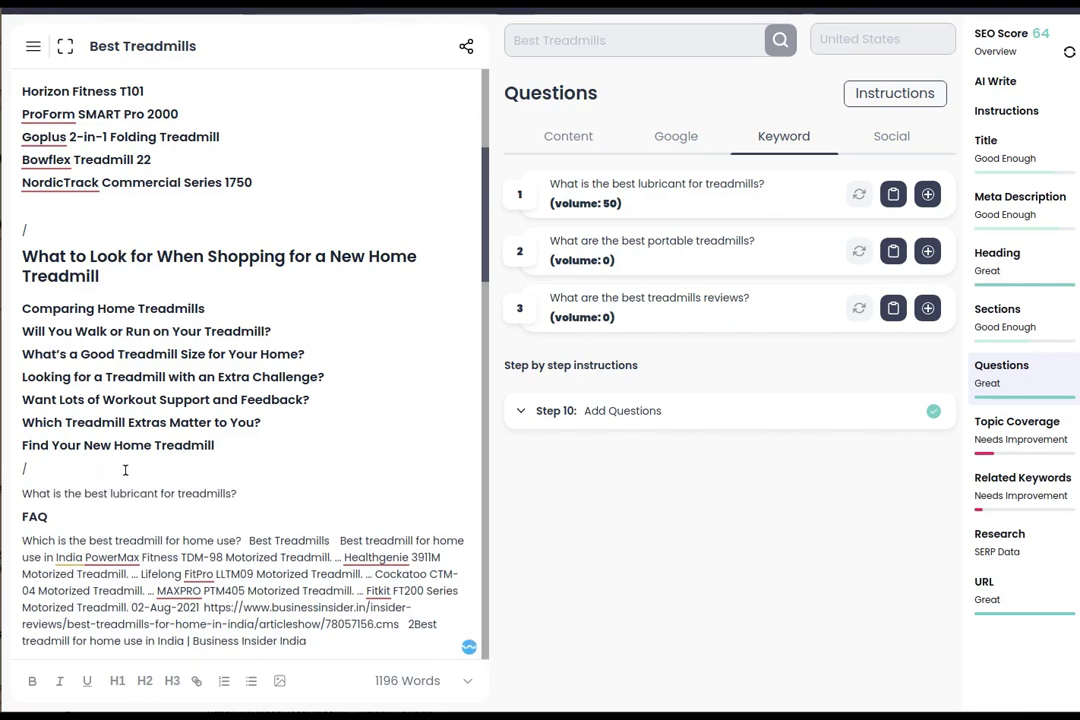
Format the pasted lubricant question as an H3 heading and add an empty line below it
triple_click(125, 493)
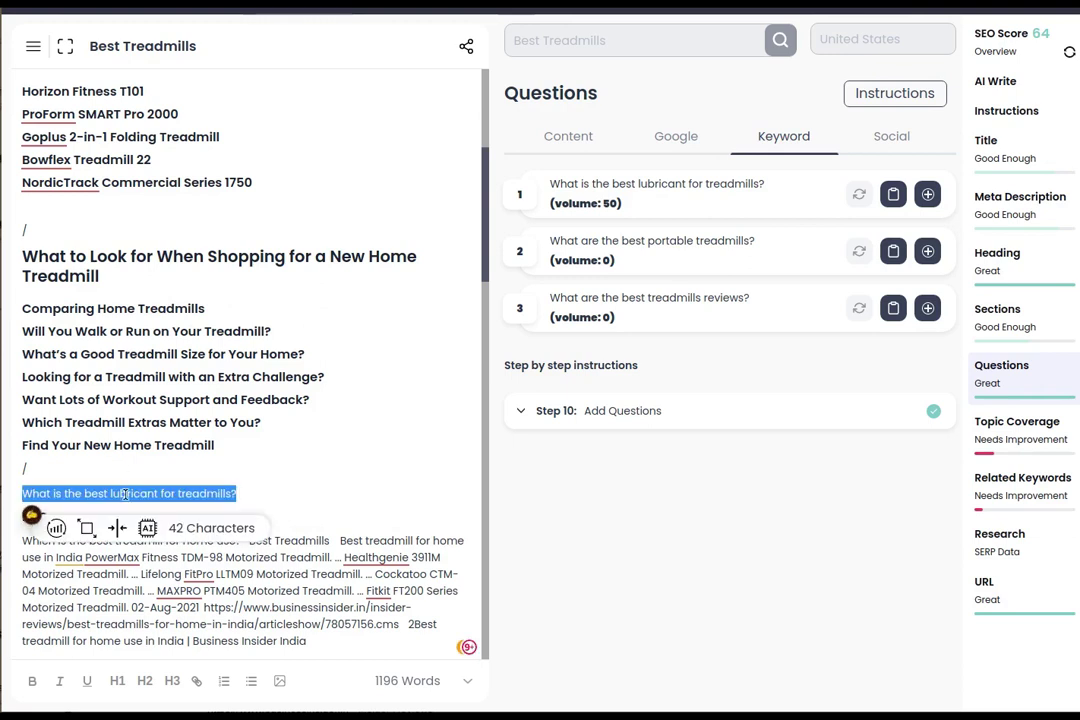
click(172, 681)
click(307, 490)
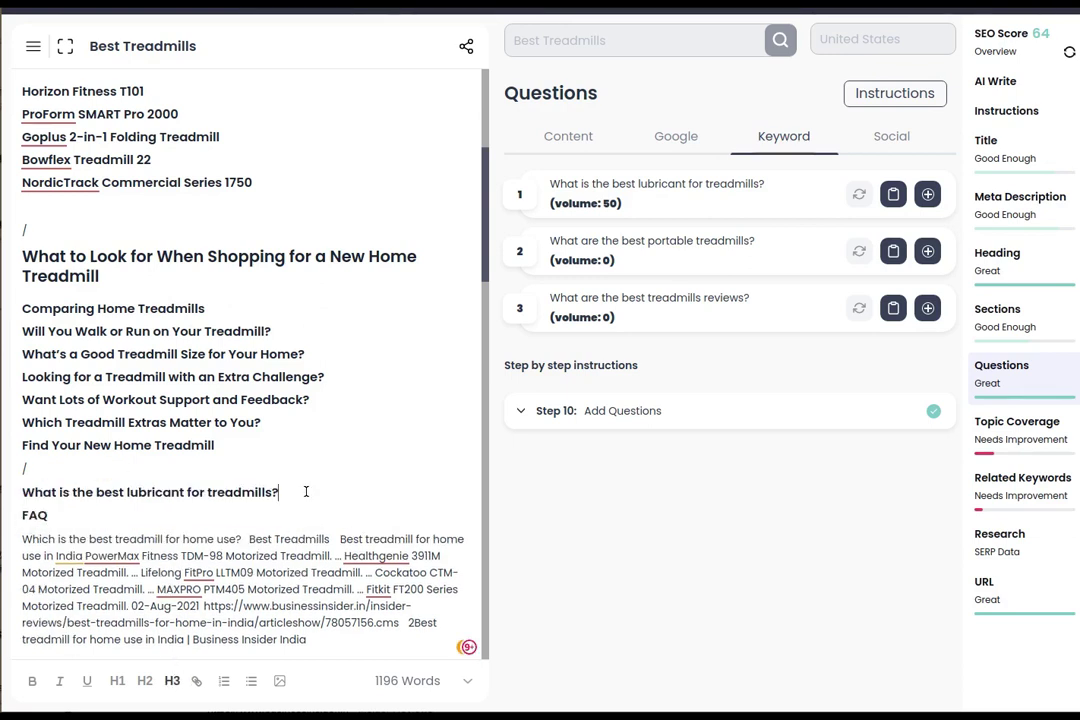
key(Return)
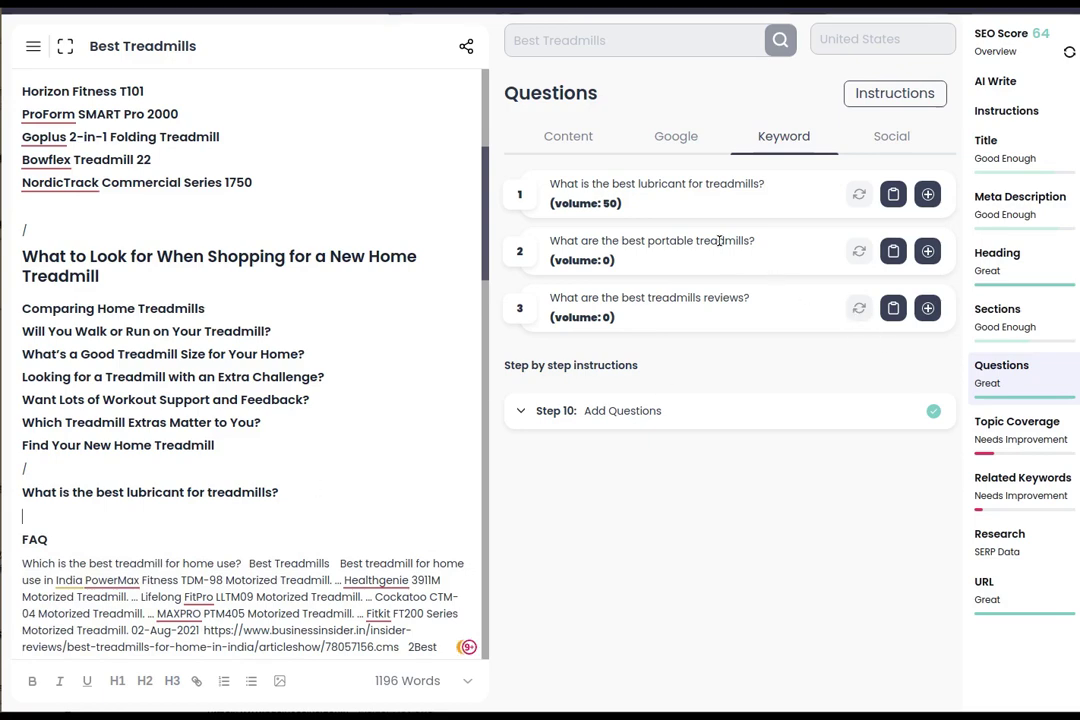
Add an H3 line "Editors Choice: Best Portable Treadmills" below "Best for guided workouts", before the slash
scroll(307, 441, up, 5)
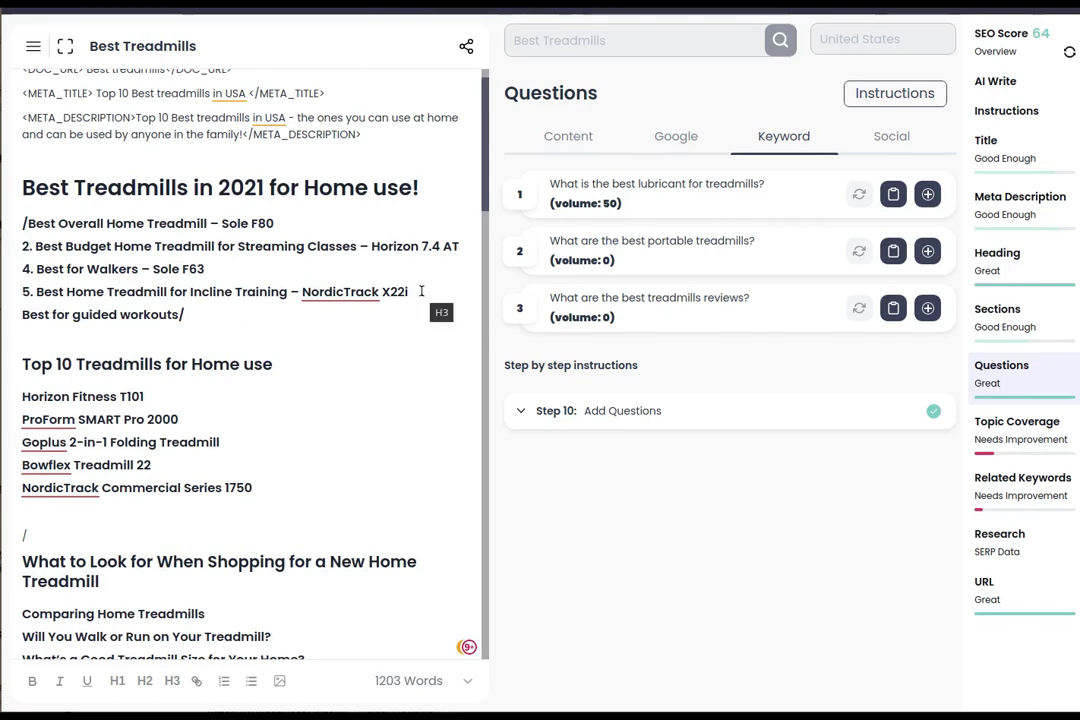
click(186, 316)
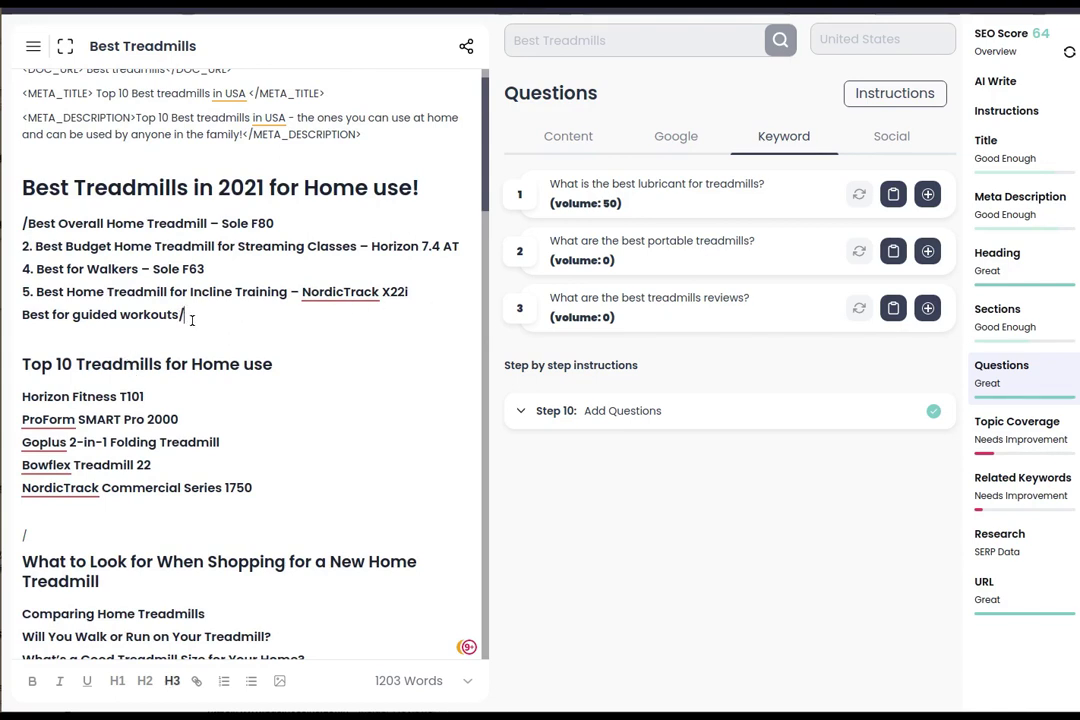
key(Return)
key(Return)
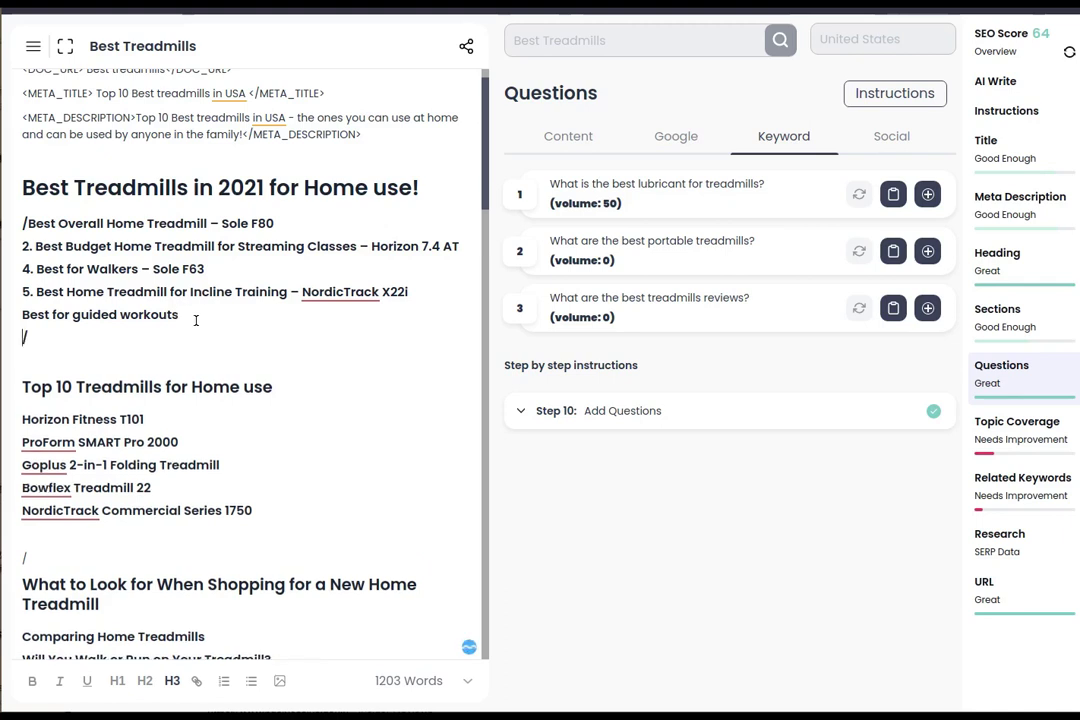
text(Edit)
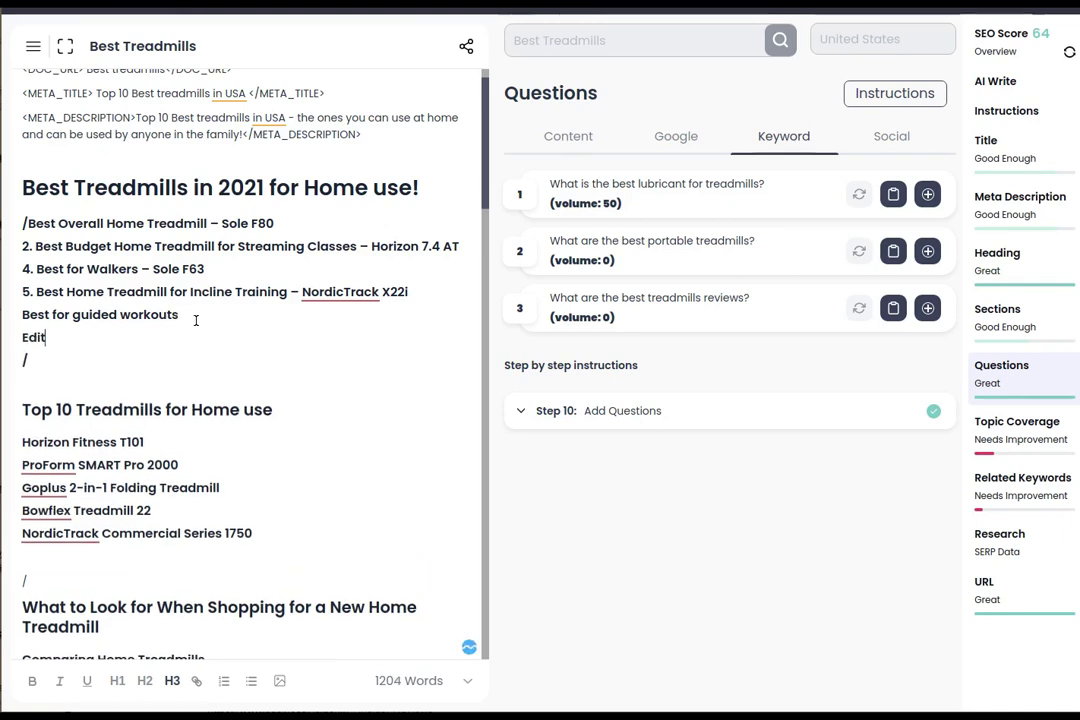
text(ors CHoice)
key(BackSpace)
key(BackSpace)
text(ho)
key(End)
key(BackSpace)
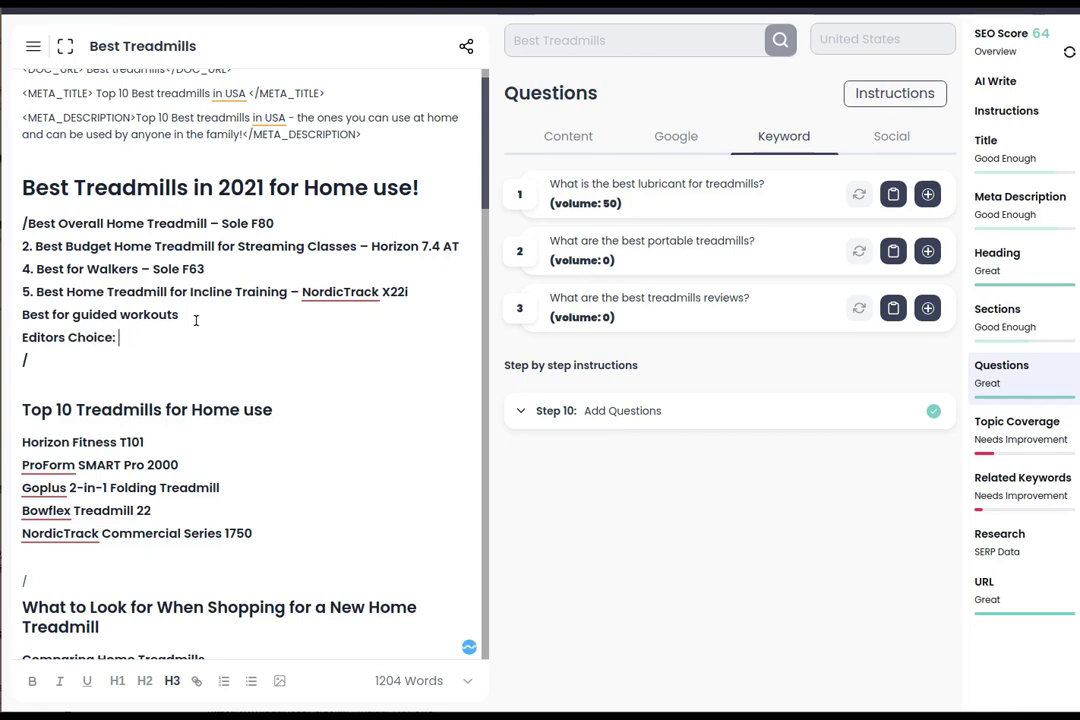
text(Best POrtable)
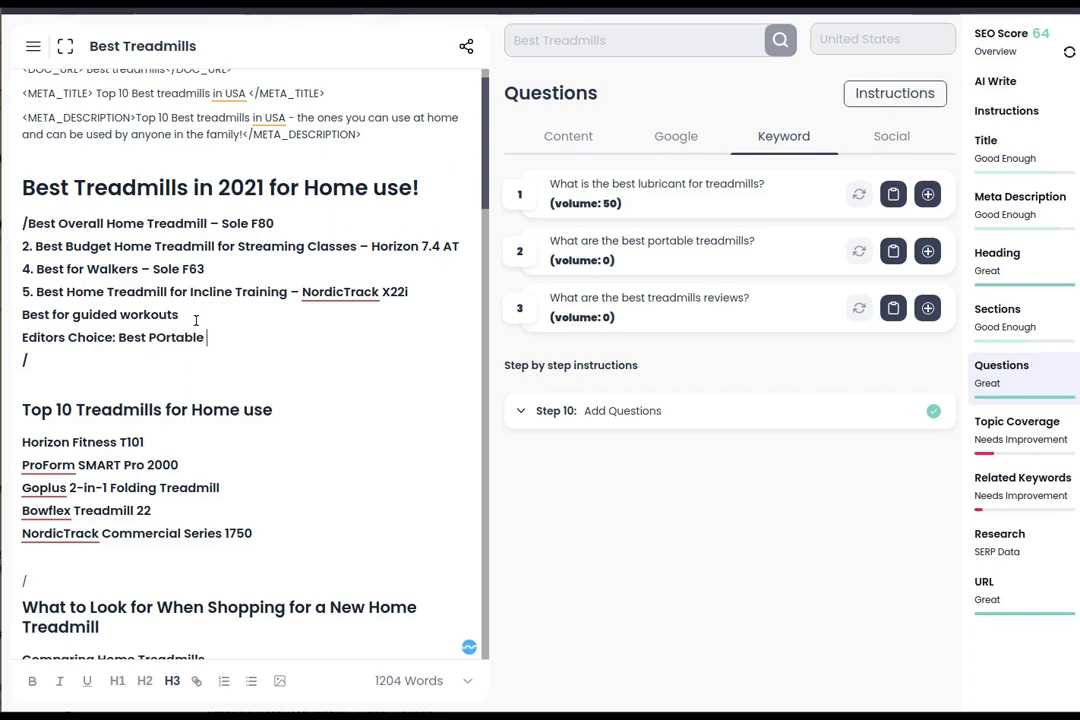
text( Treadmi)
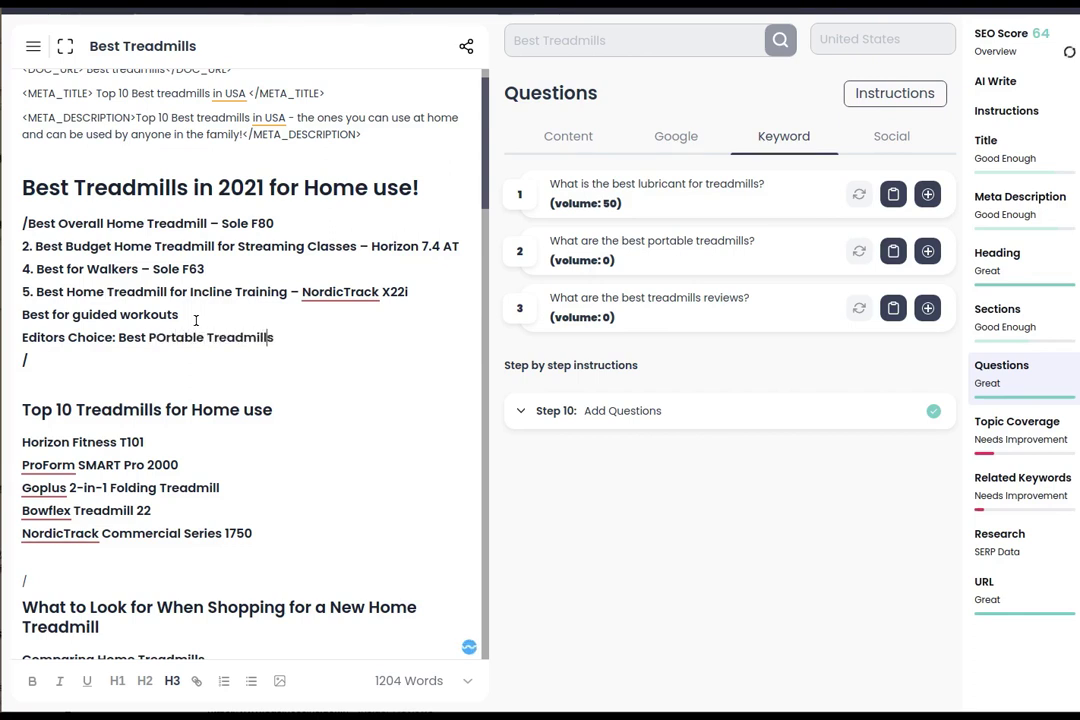
text(lls)
key(Left)
key(Left)
key(Left)
key(Left)
key(Left)
key(Left)
key(Left)
key(Left)
key(Left)
key(Left)
key(Left)
key(Left)
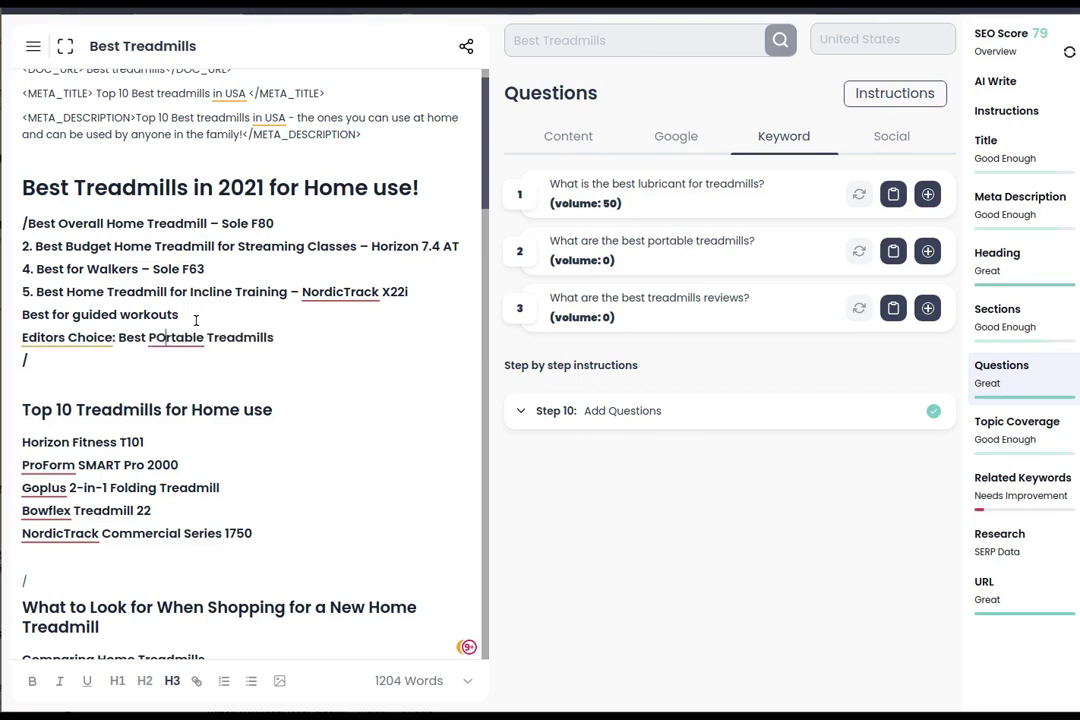
key(BackSpace)
text(o)
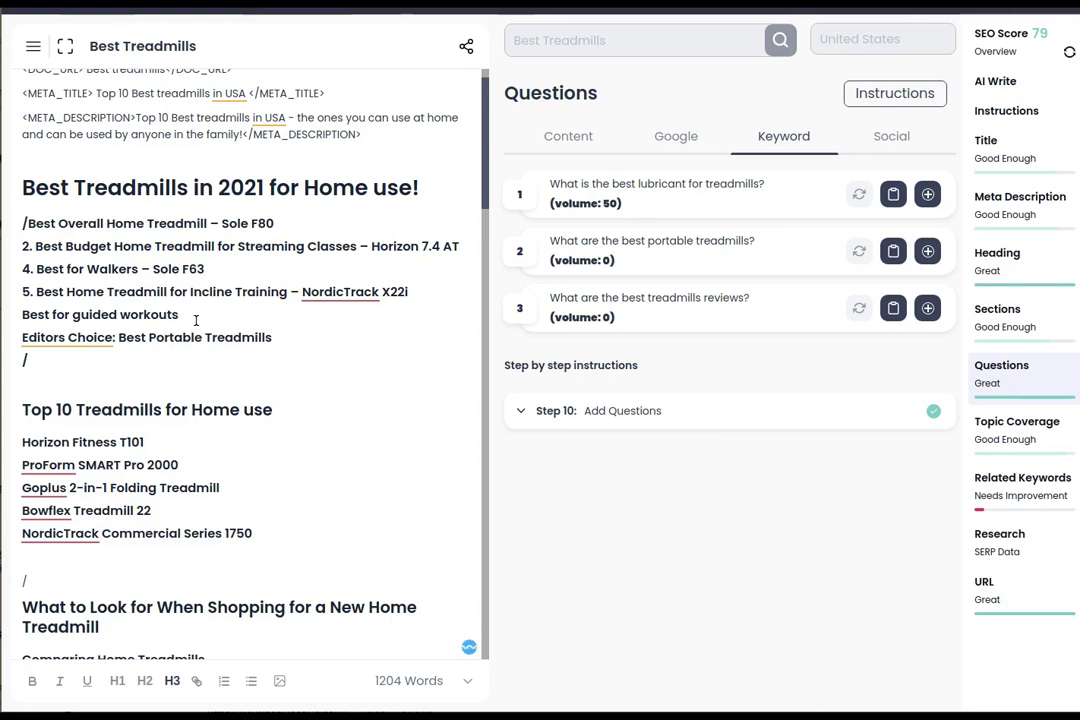
Correct "Editors Choice" to "Editor's Choice" using the suggested punctuation fix and save the document
click(82, 337)
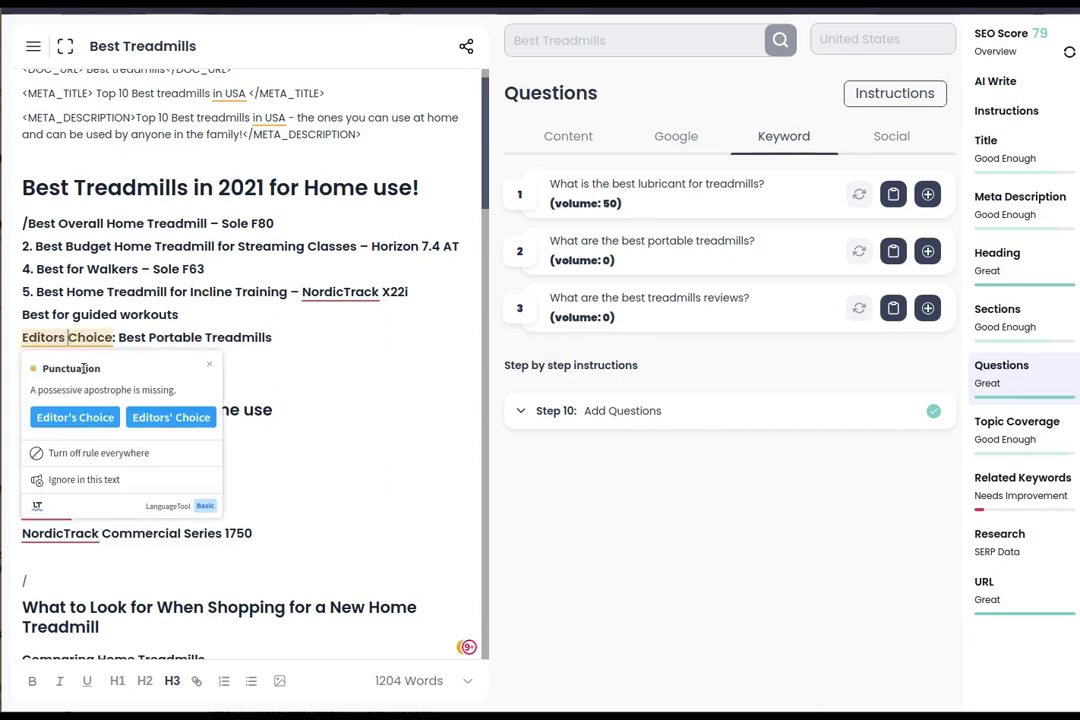
click(94, 418)
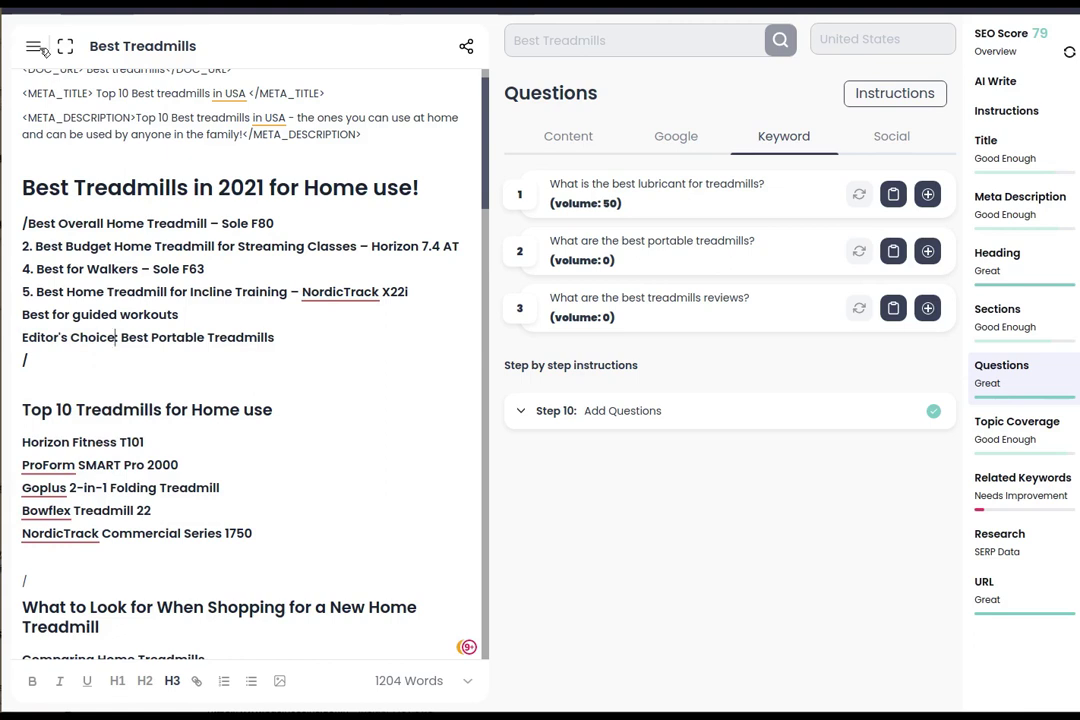
click(34, 46)
click(64, 117)
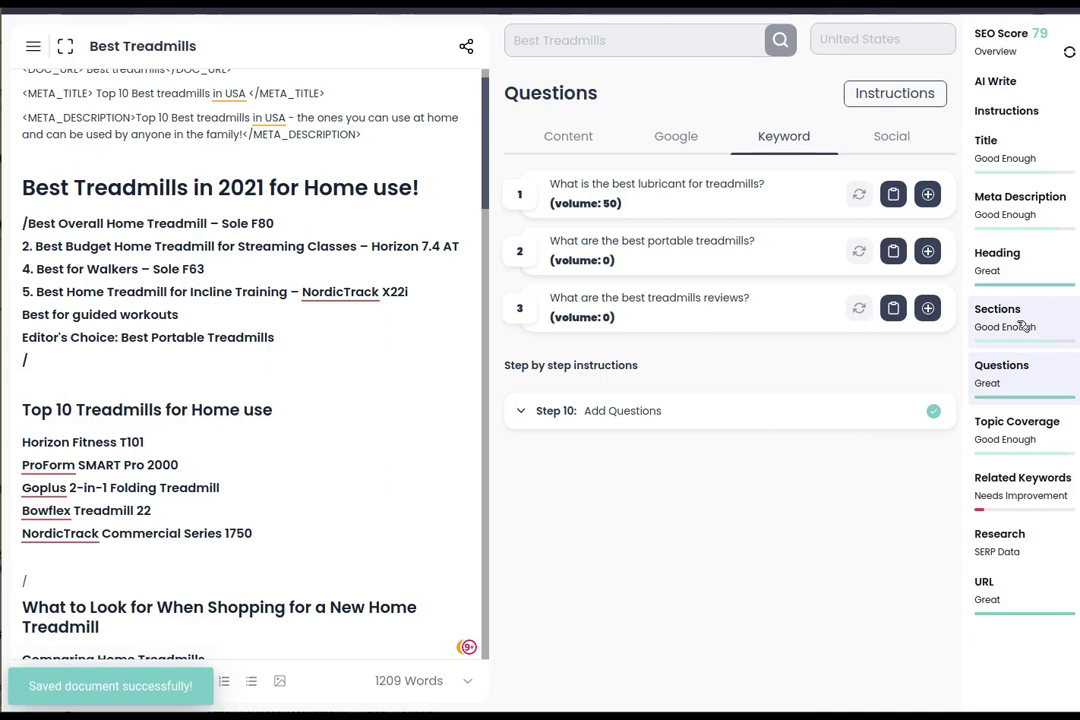
Review the question suggestions from social and Google sources and the article's section arrangement
click(901, 138)
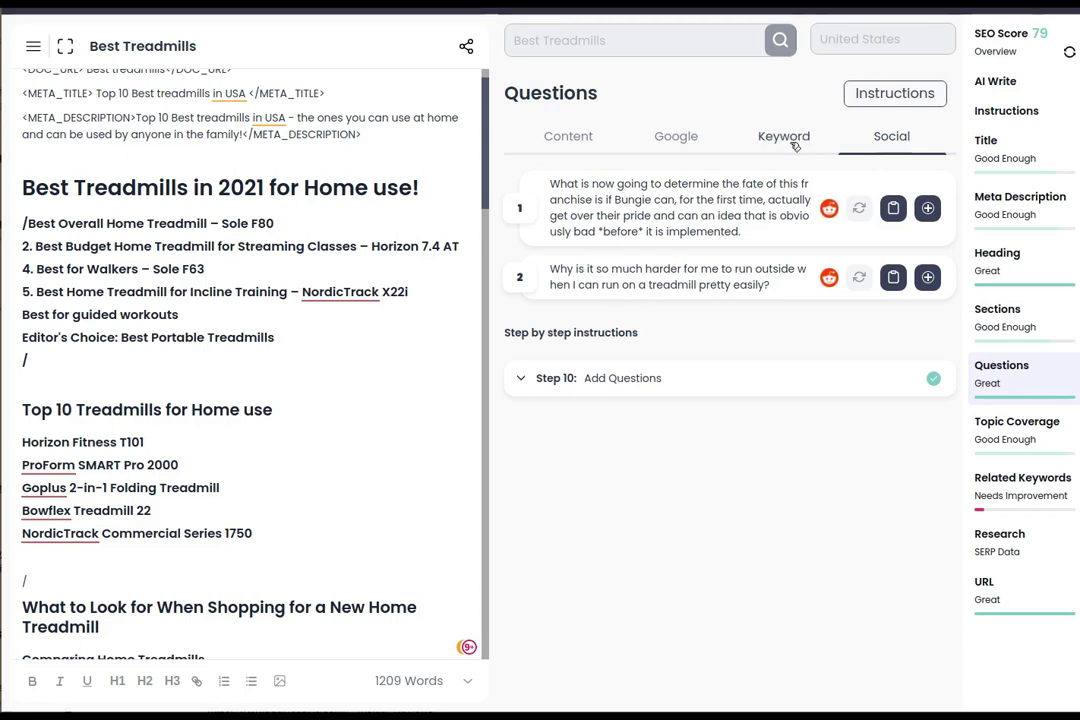
click(699, 143)
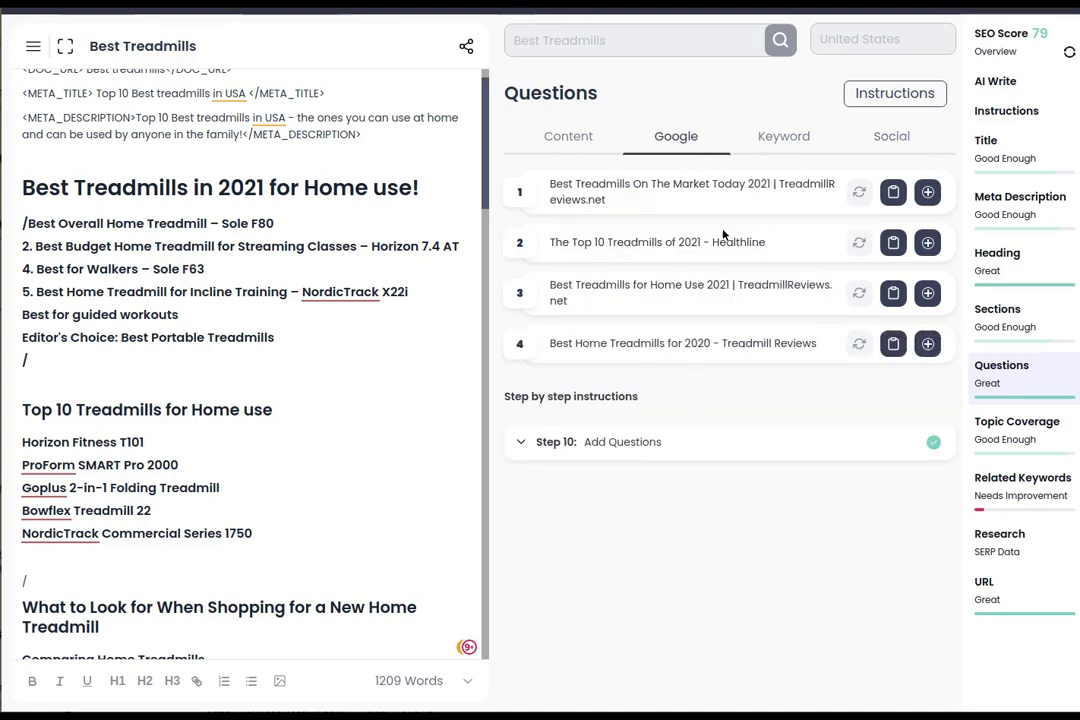
click(887, 145)
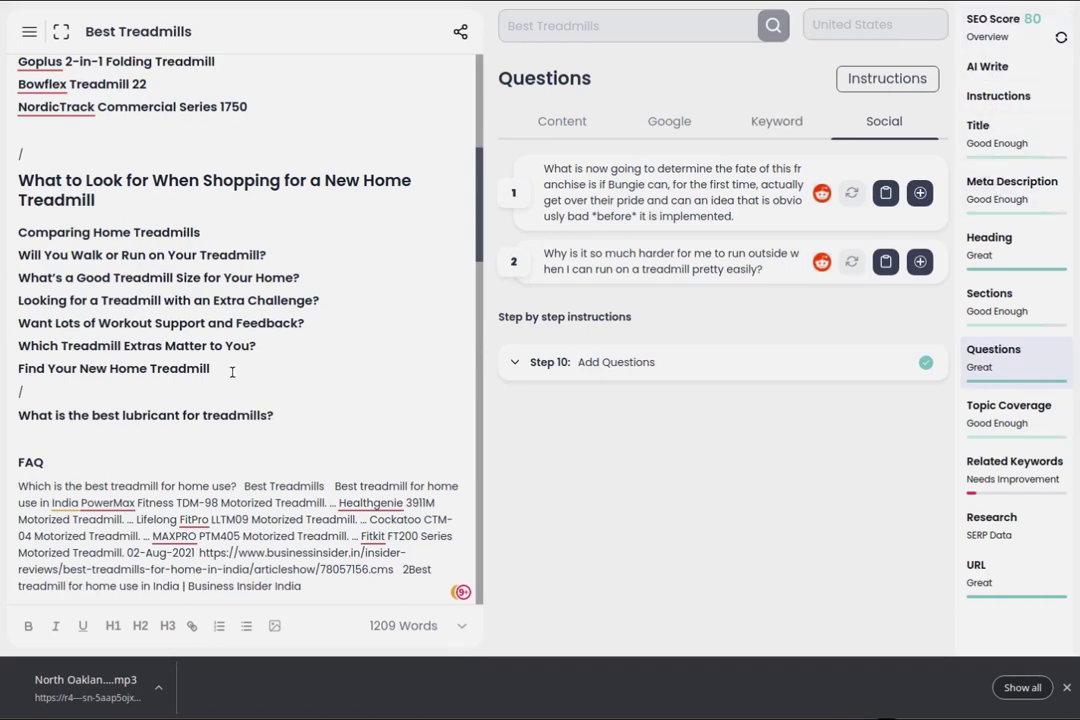
click(1005, 300)
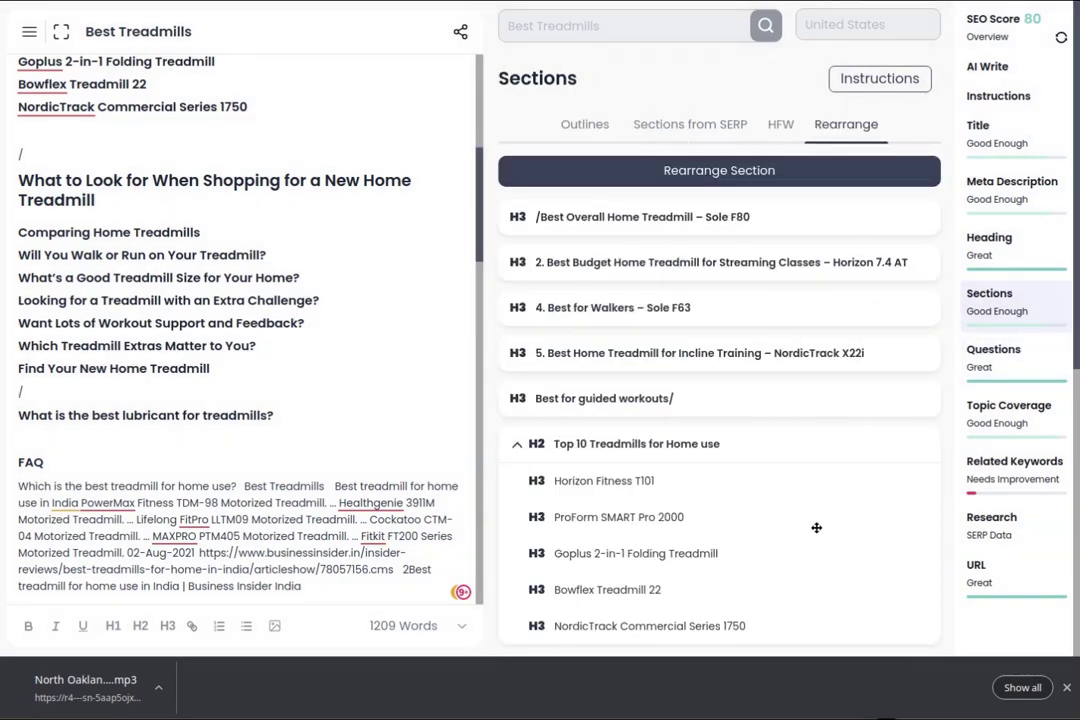
Copy "best treadmills for runners" from the related keywords and paste it on a new line below the Editor's Choice heading
click(1005, 468)
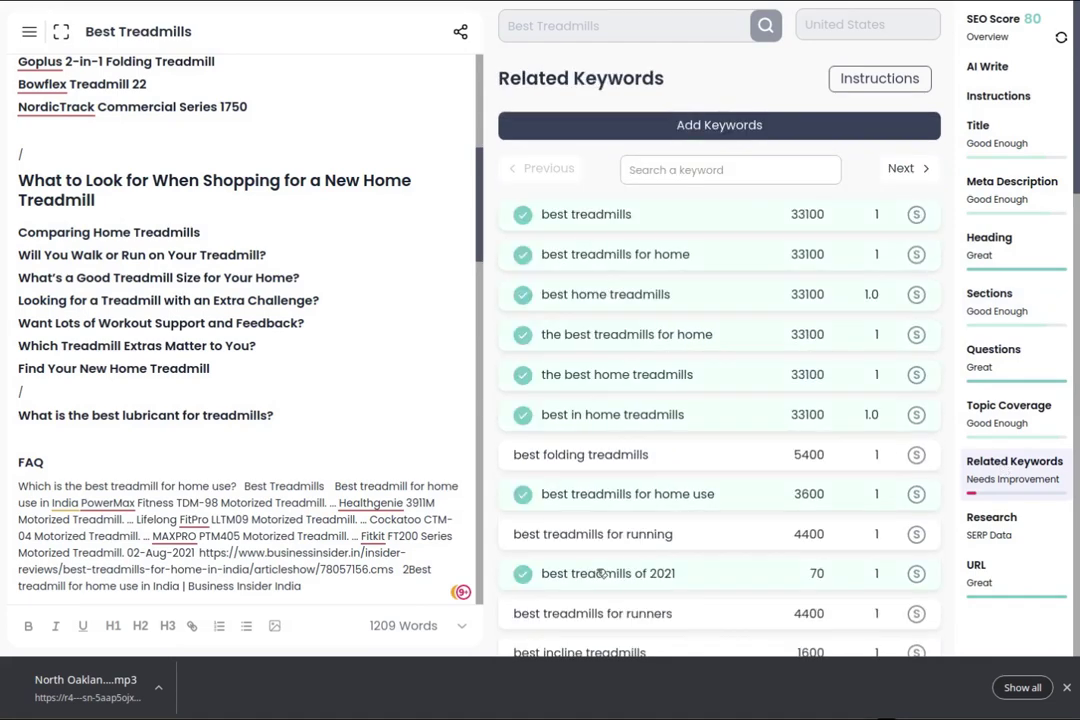
scroll(695, 320, down, 3)
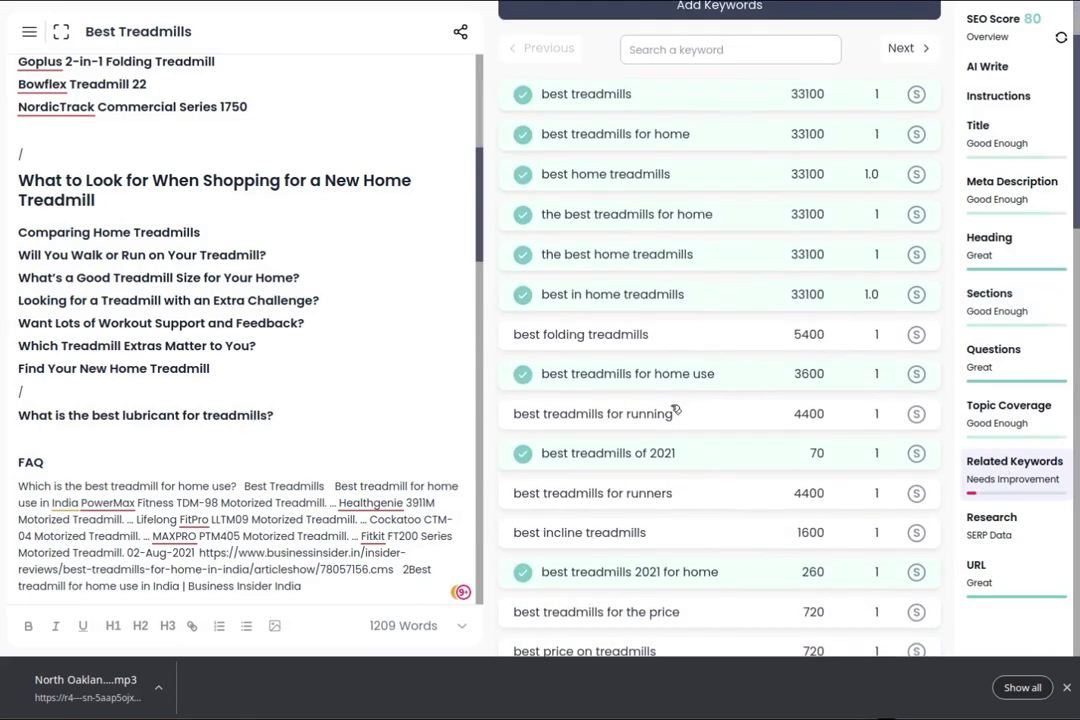
scroll(660, 395, down, 1)
scroll(657, 393, down, 1)
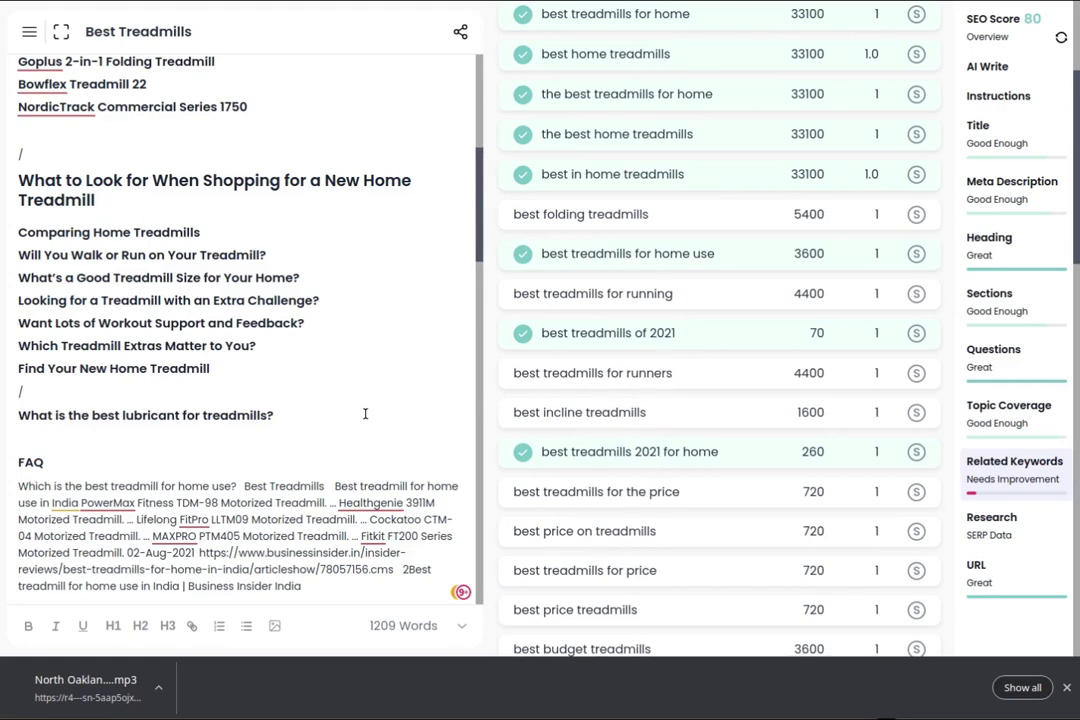
scroll(365, 413, up, 5)
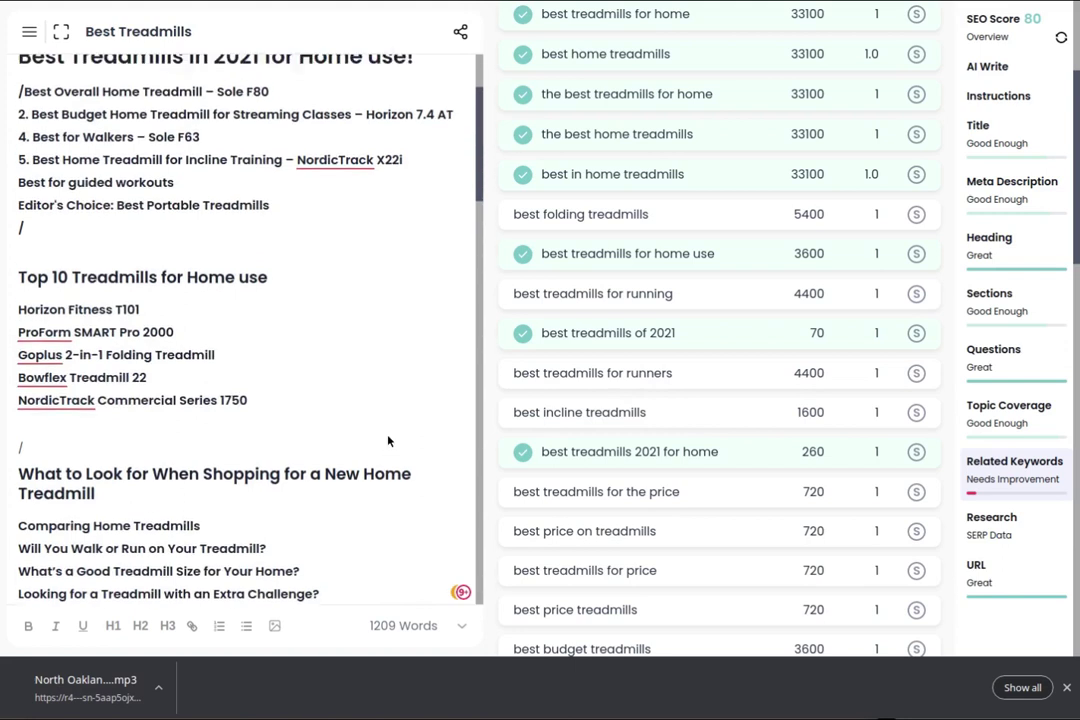
scroll(389, 441, up, 2)
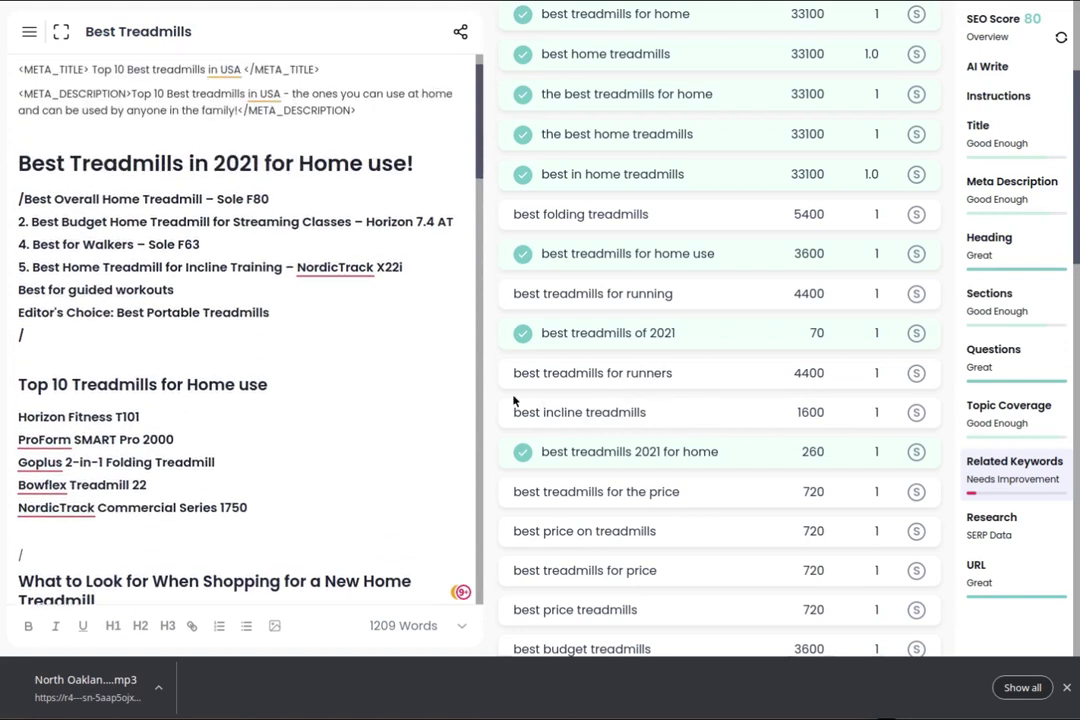
drag(685, 378, 516, 375)
key(ctrl+c)
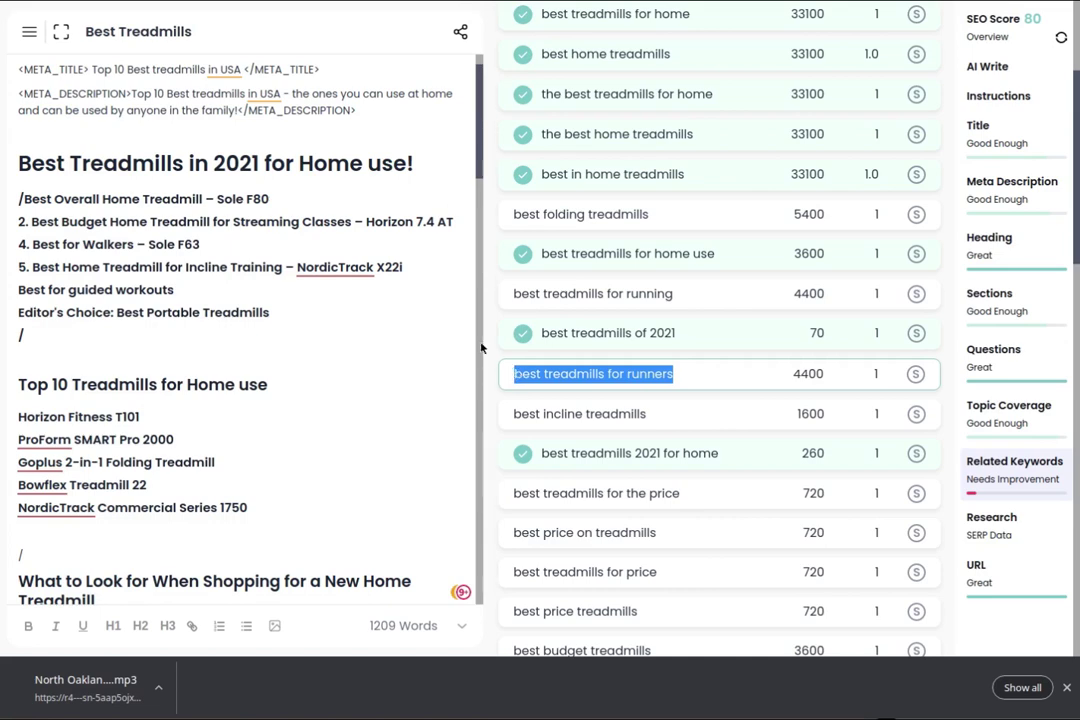
scroll(290, 435, down, 3)
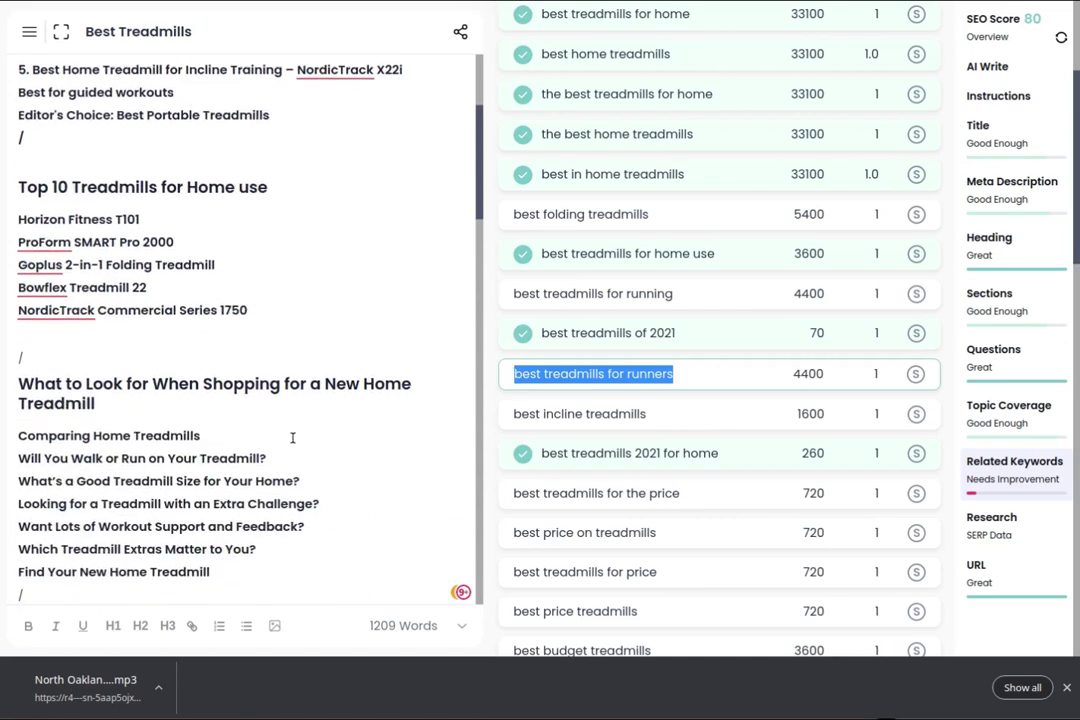
scroll(295, 440, up, 2)
scroll(289, 433, up, 2)
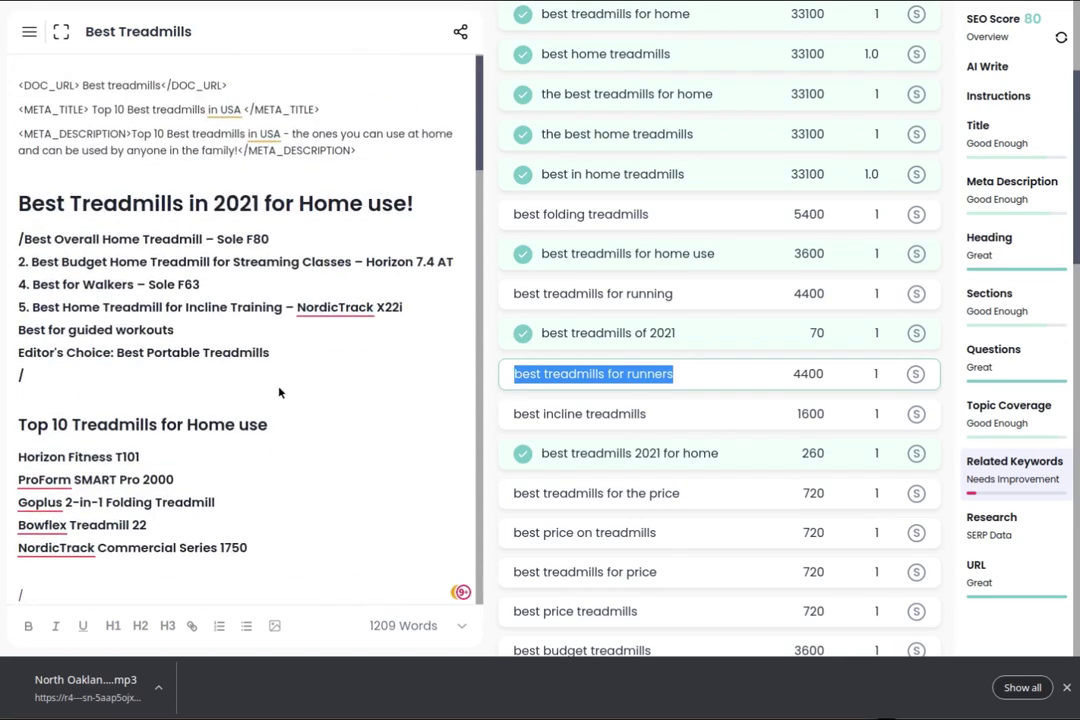
click(288, 355)
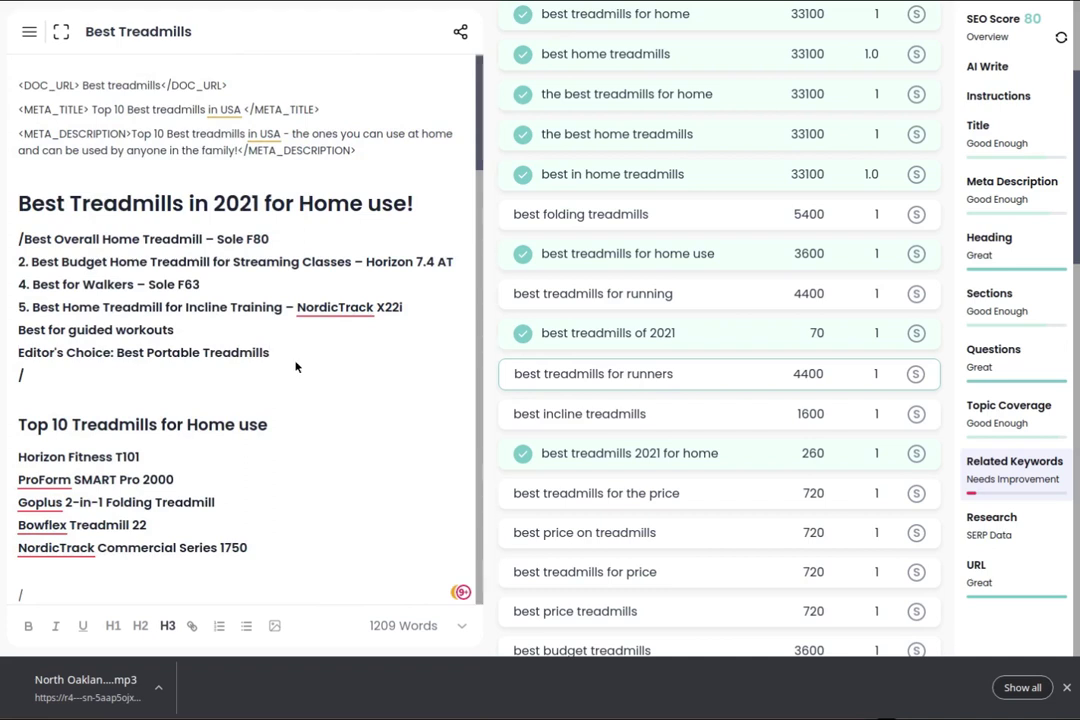
key(Return)
key(ctrl+v)
Capitalize the first letter of the pasted keyword to read "Best treadmills for runners" and format it as an H3 heading
key(Home)
key(Delete)
text(B)
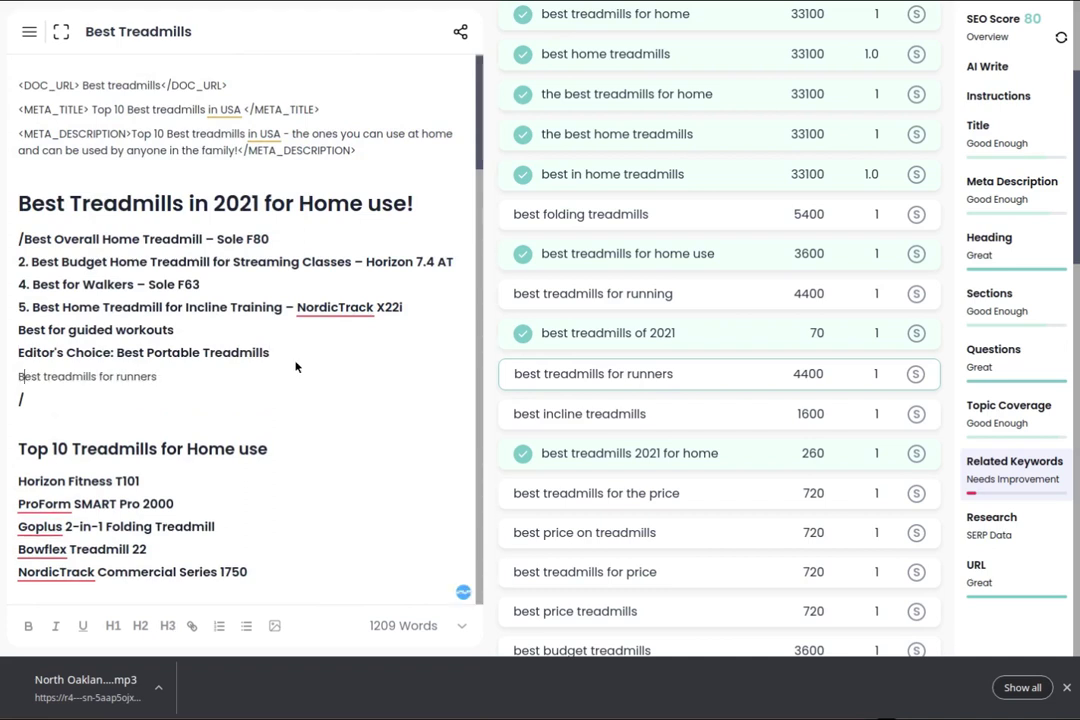
key(shift+Home)
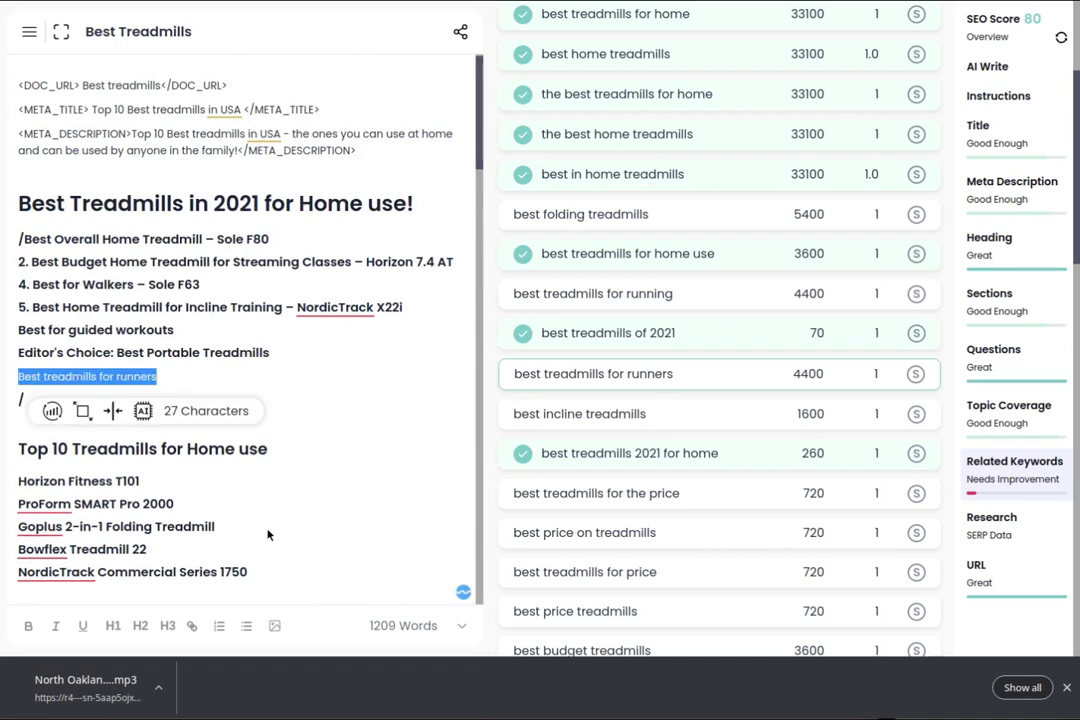
click(167, 626)
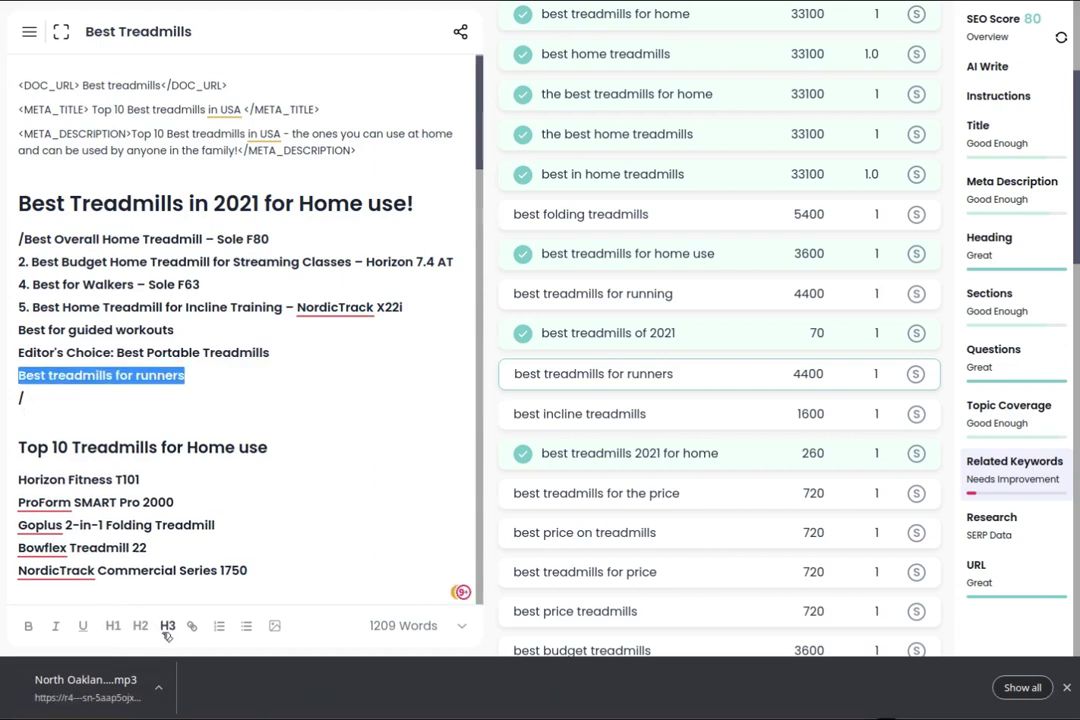
Copy "best commercial treadmills" from the related keywords and paste it on a new line below "Best treadmills for runners"
scroll(858, 502, down, 3)
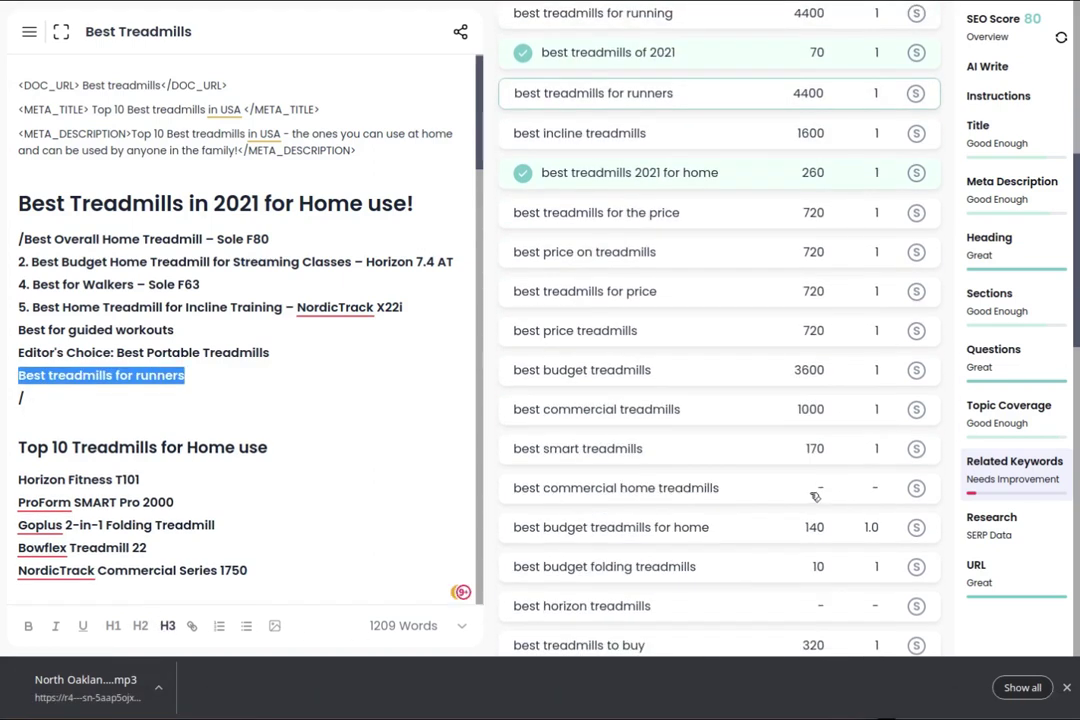
drag(698, 416, 508, 410)
right_click(516, 414)
click(540, 429)
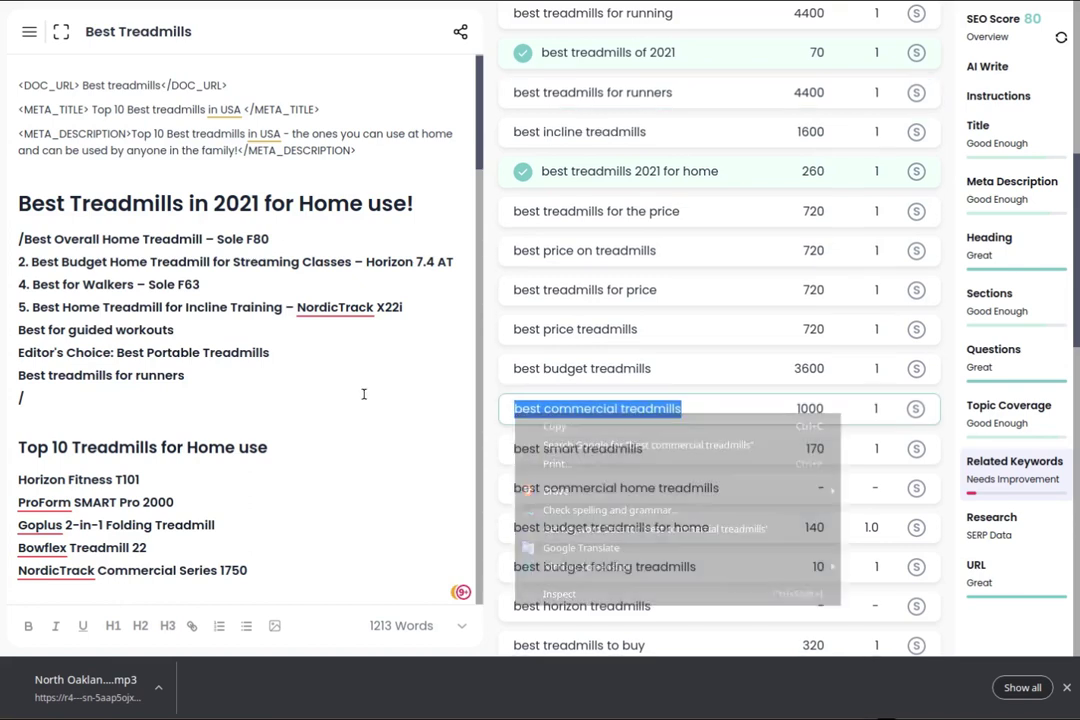
click(247, 379)
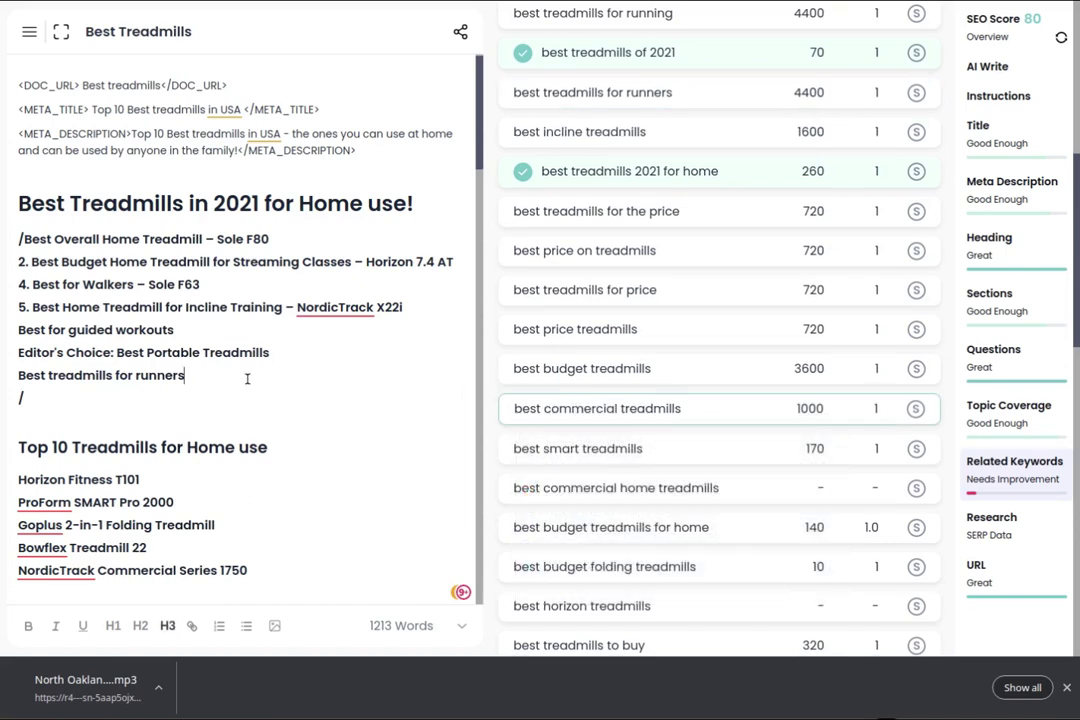
key(Return)
key(ctrl+v)
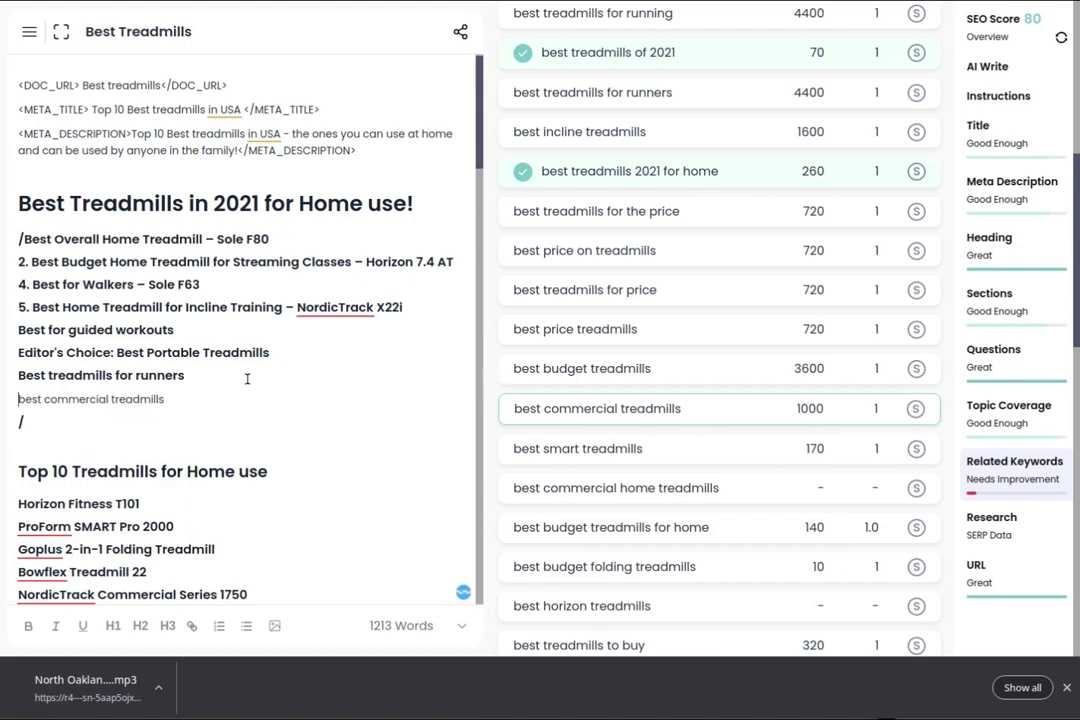
Capitalize the pasted keyword to read "Best commercial treadmills" and format it as an H3 heading
key(Delete)
text(B)
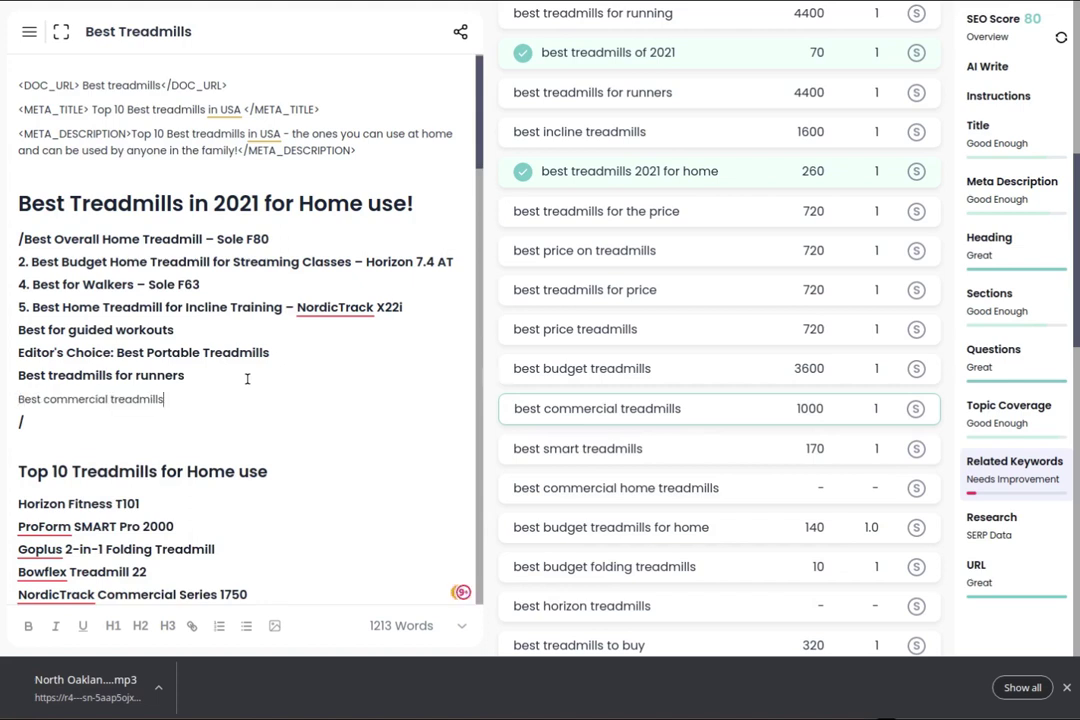
key(Home)
key(shift+End)
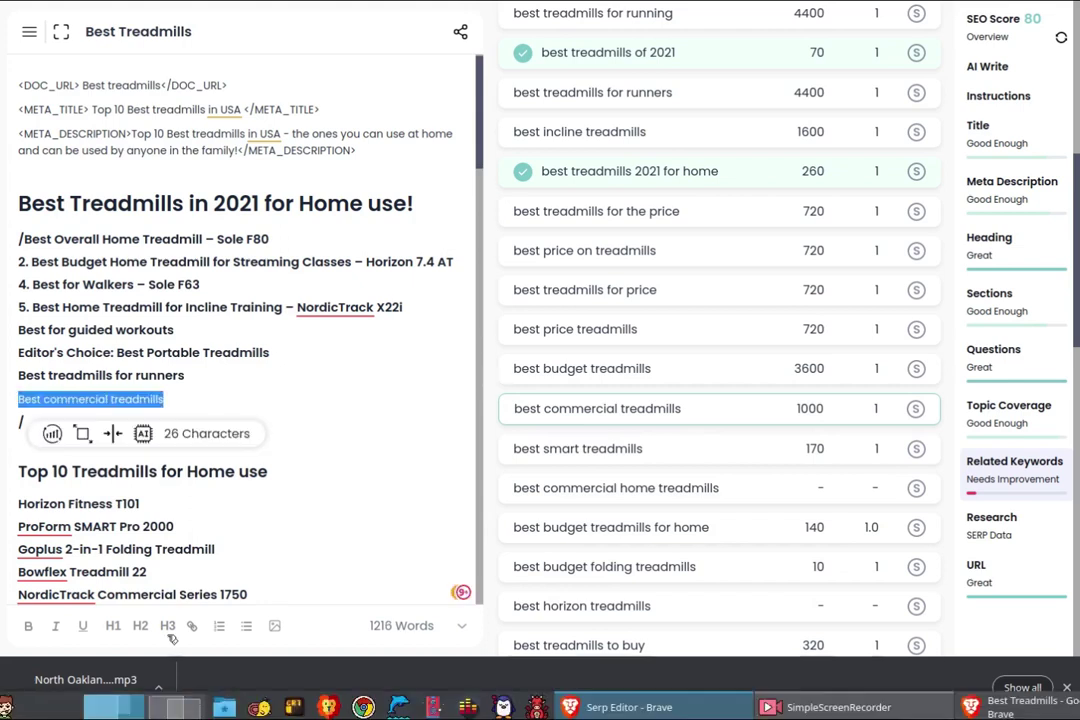
click(167, 625)
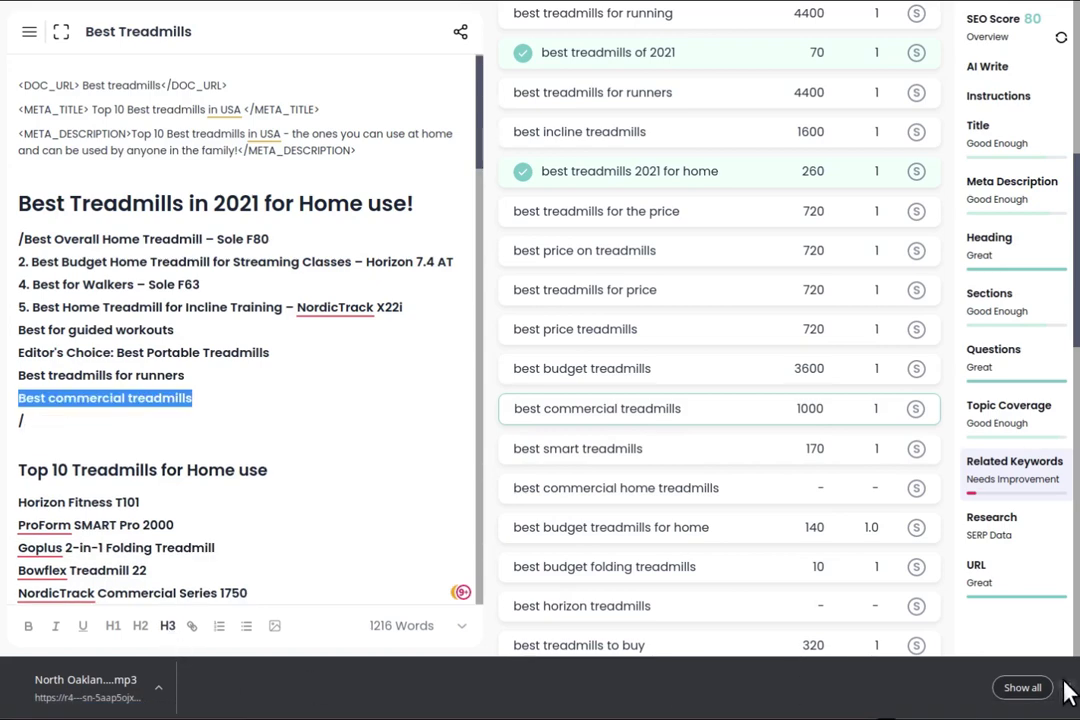
Copy "best home treadmills for serious runners" from the related keywords and paste it on a new line below "Best commercial treadmills"
scroll(770, 550, down, 5)
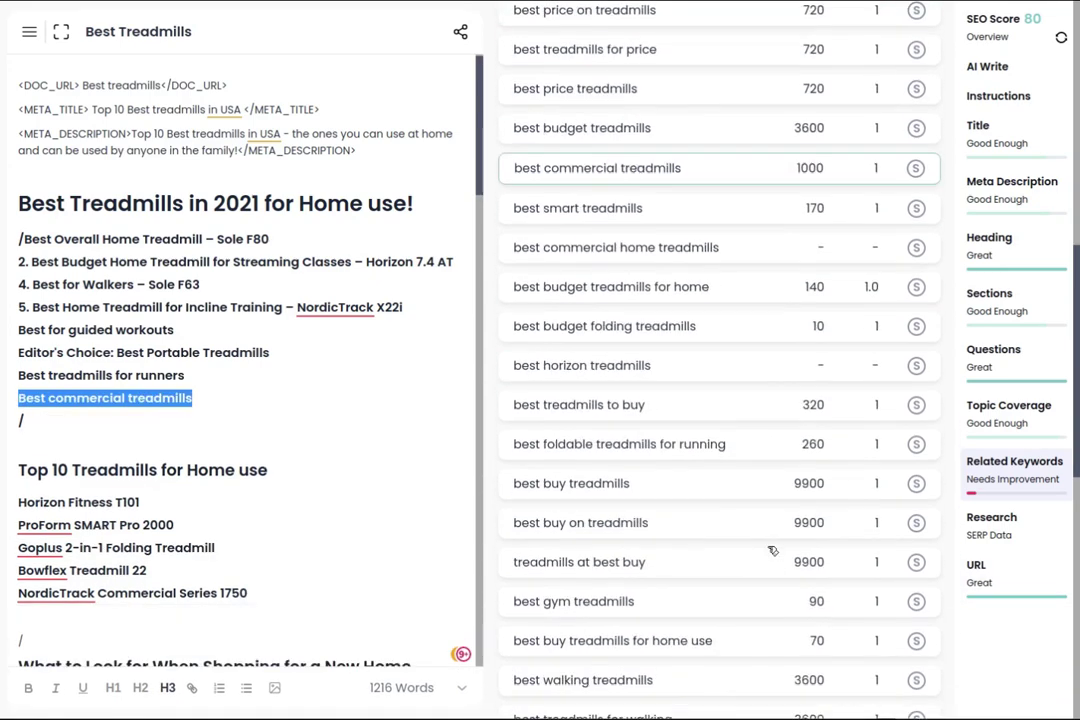
scroll(768, 550, down, 5)
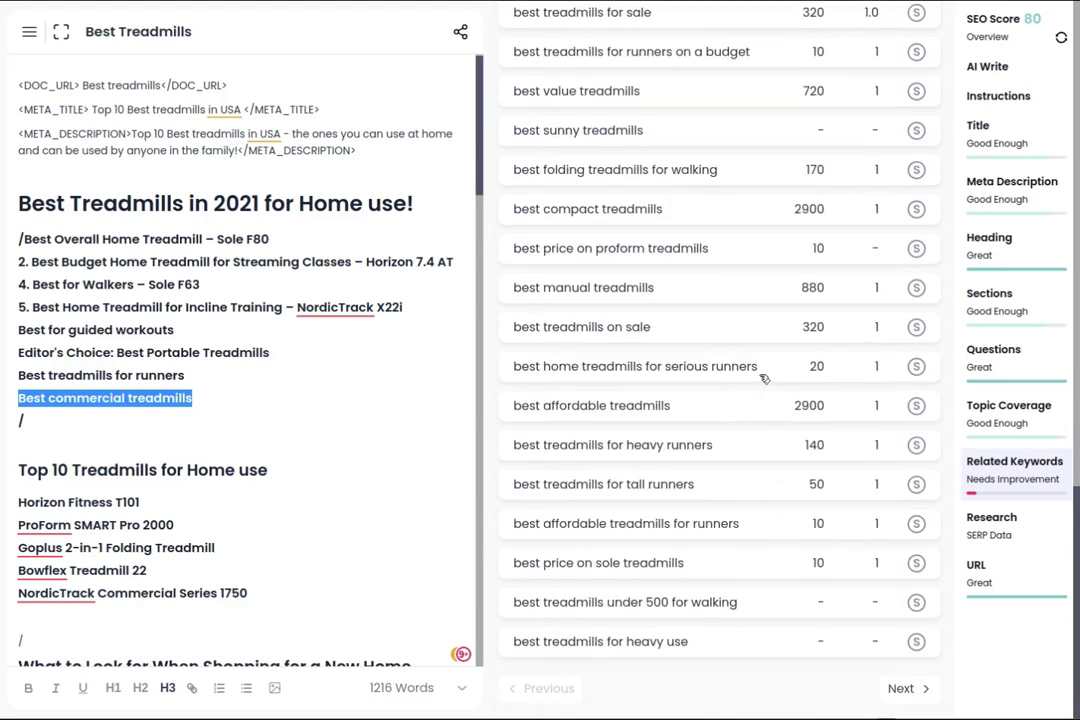
drag(758, 367, 514, 369)
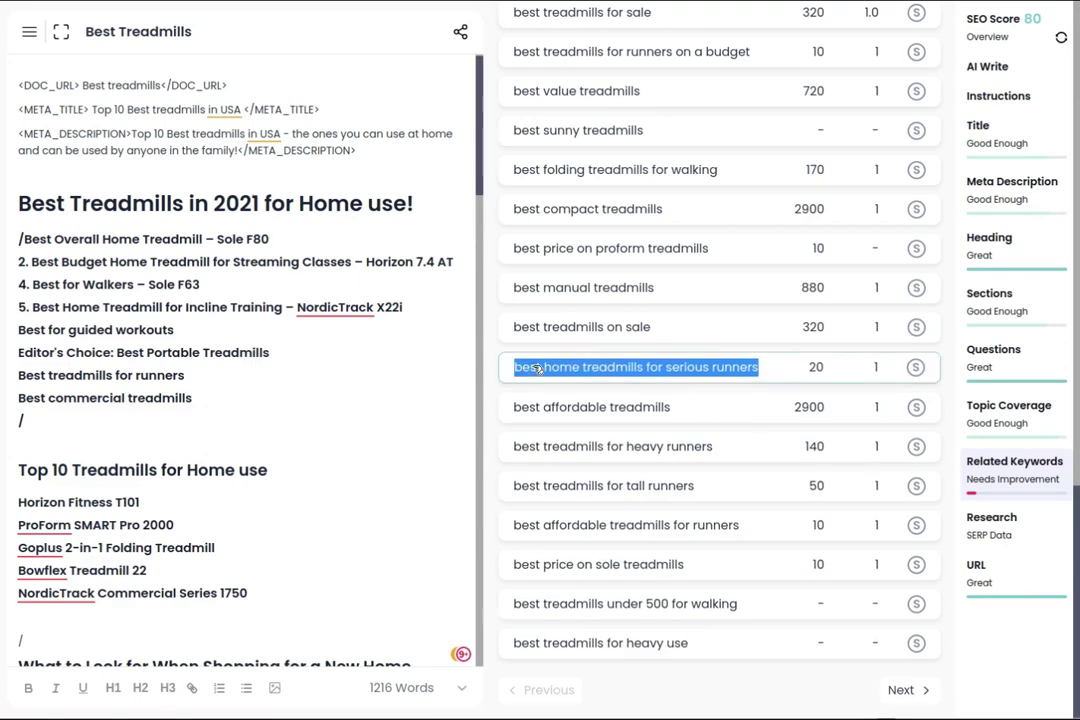
right_click(537, 369)
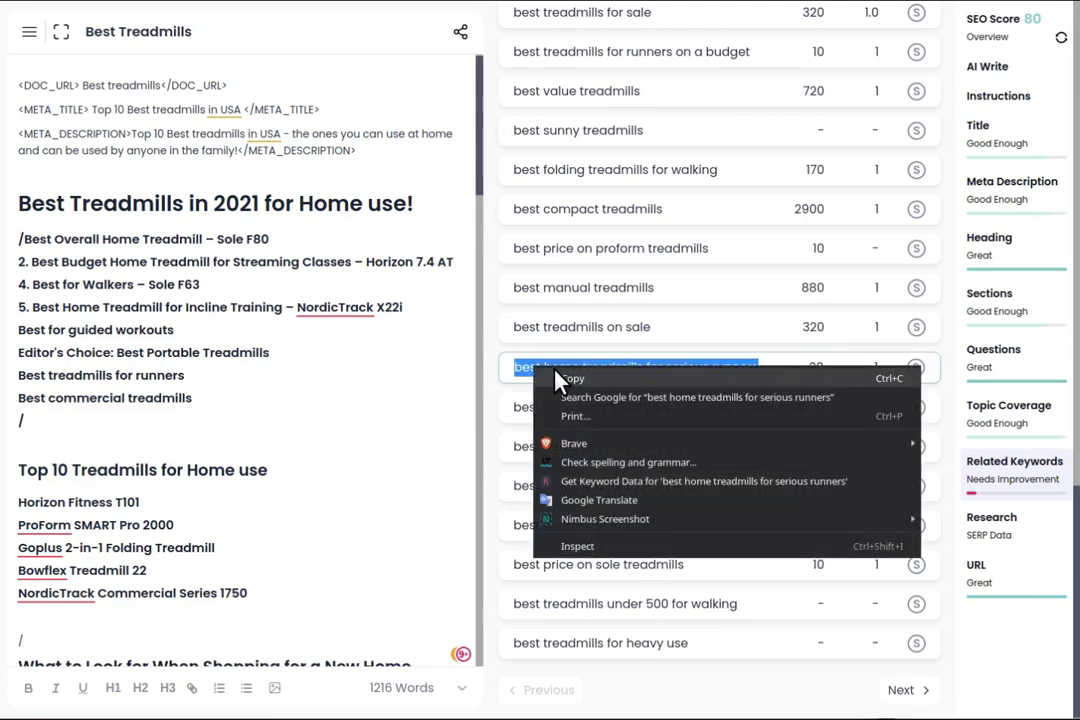
click(565, 379)
click(266, 396)
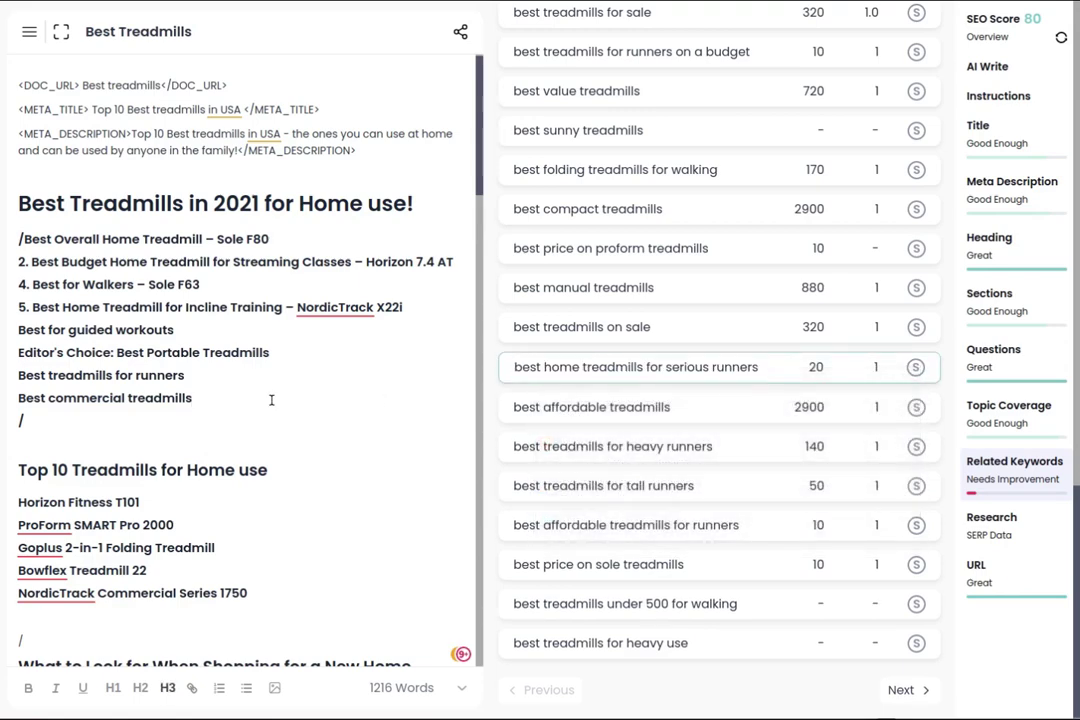
key(Return)
key(ctrl+v)
Capitalize the pasted keyword to read "Best home treadmills for serious runners" and format it as an H3 heading
key(Home)
key(Delete)
text(B)
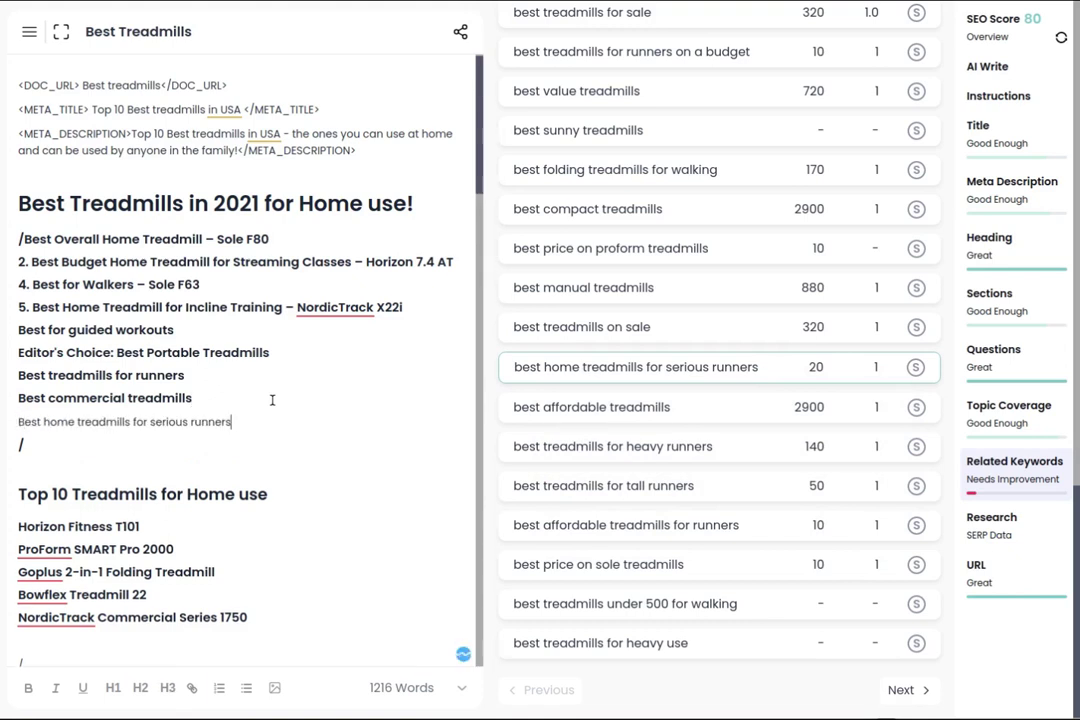
key(shift+Home)
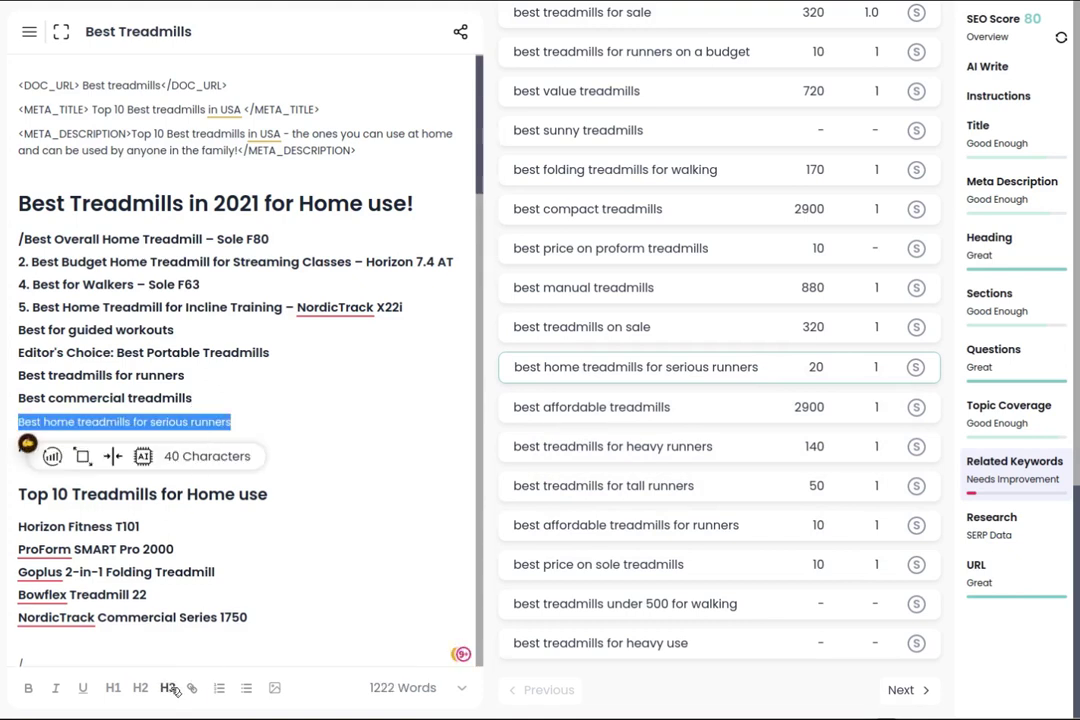
click(167, 687)
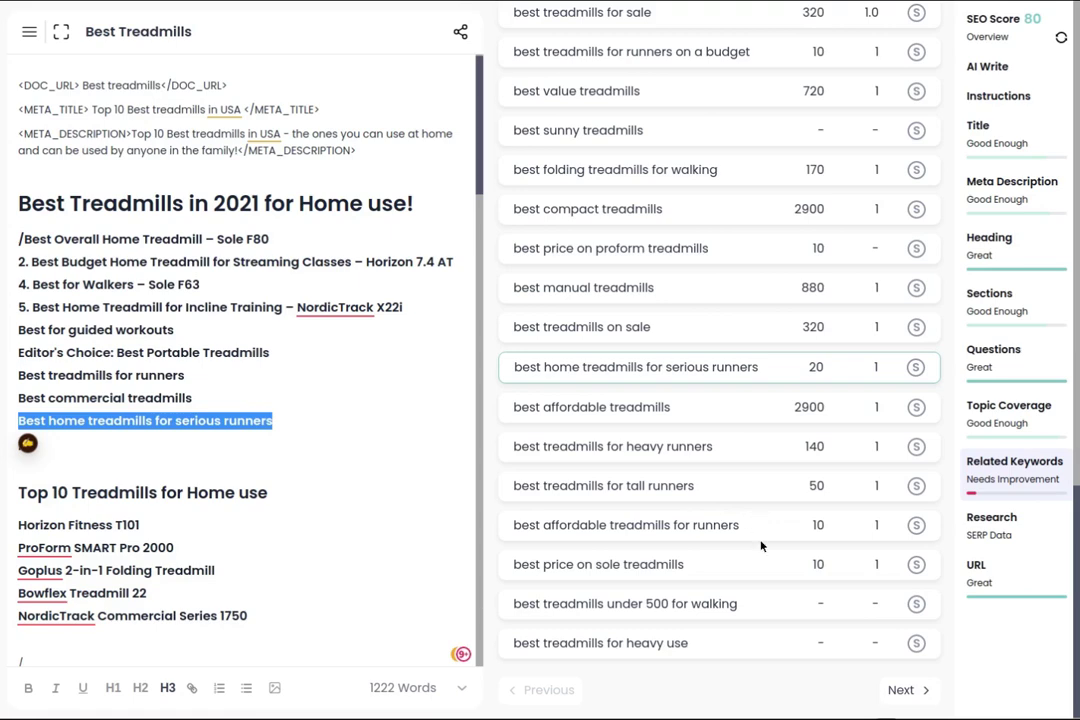
Browse the following pages of related keywords for further heading ideas, checking which ones the article already covers
scroll(760, 563, up, 1)
scroll(760, 563, up, 3)
scroll(762, 564, down, 3)
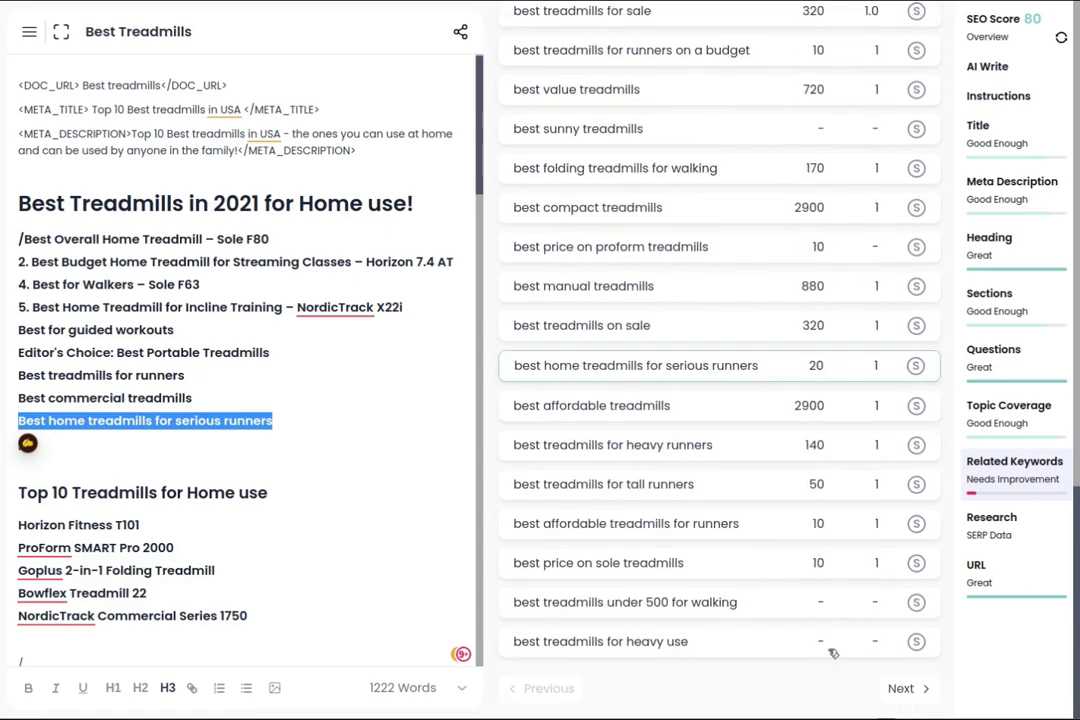
click(899, 689)
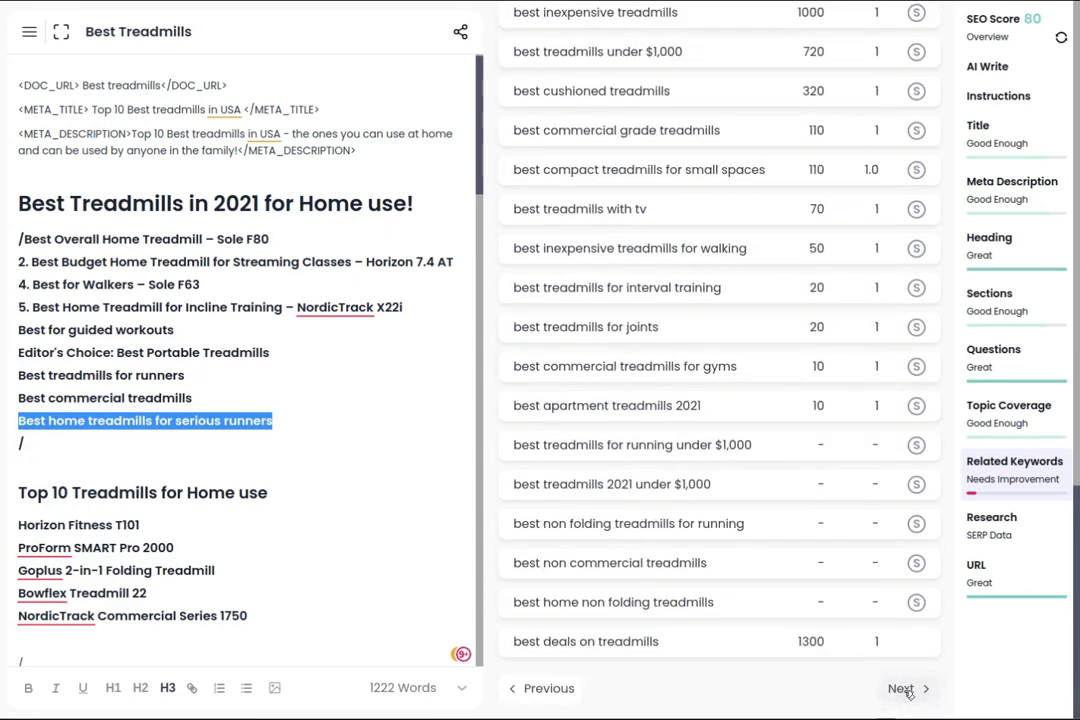
click(903, 689)
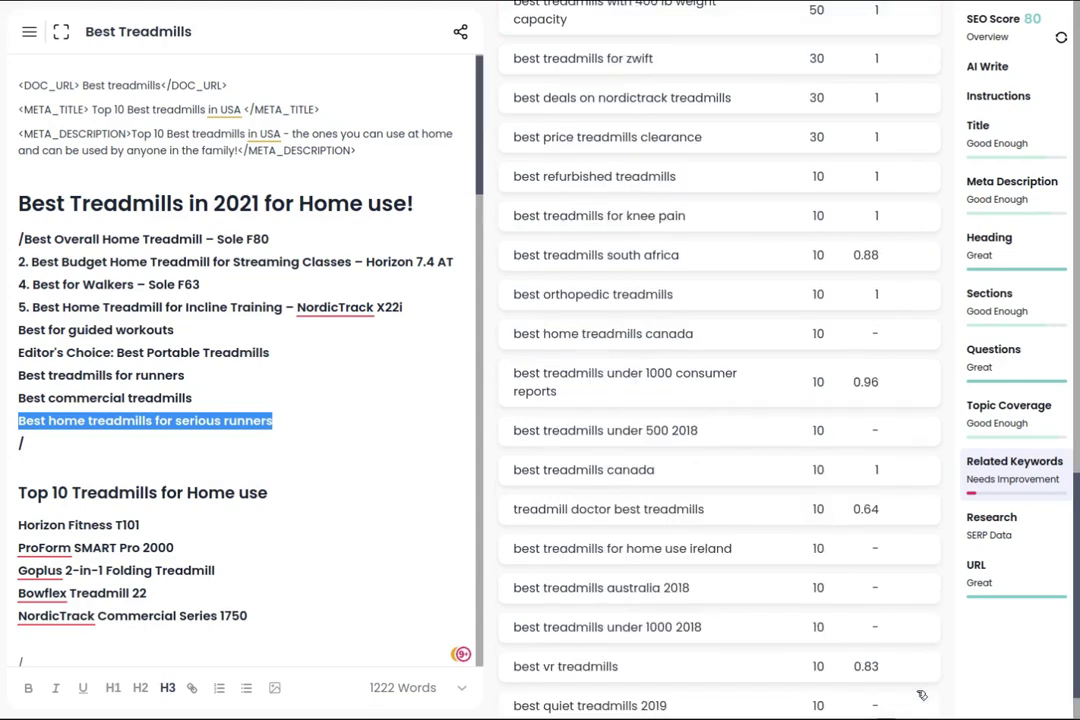
scroll(887, 617, up, 15)
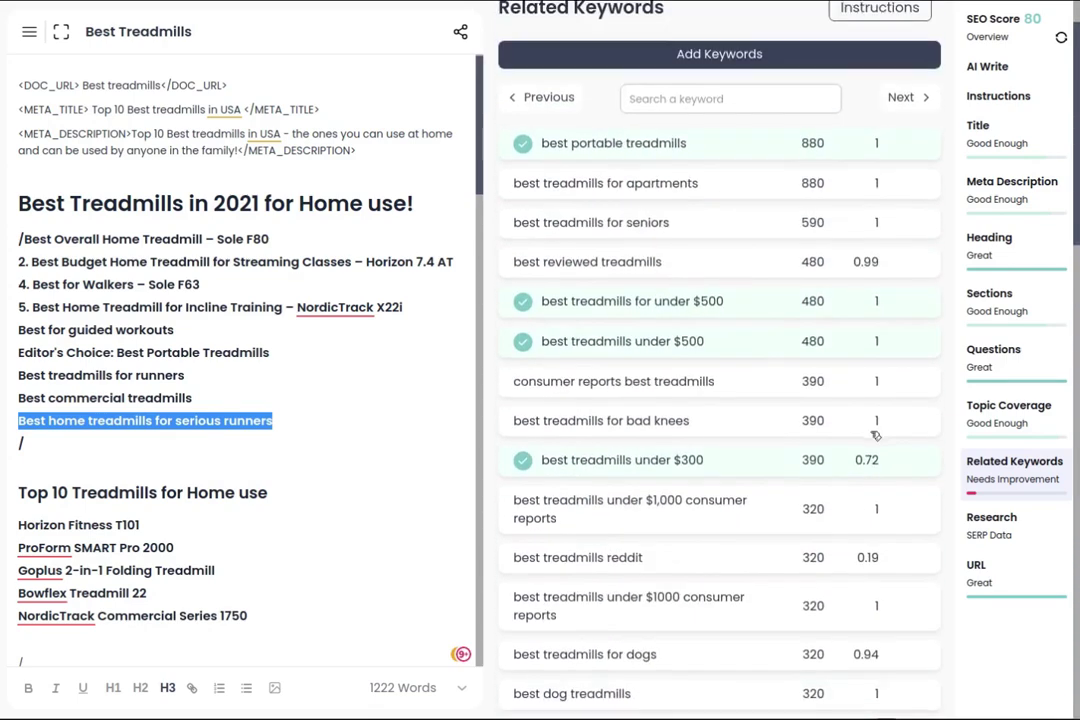
scroll(875, 435, up, 2)
click(900, 168)
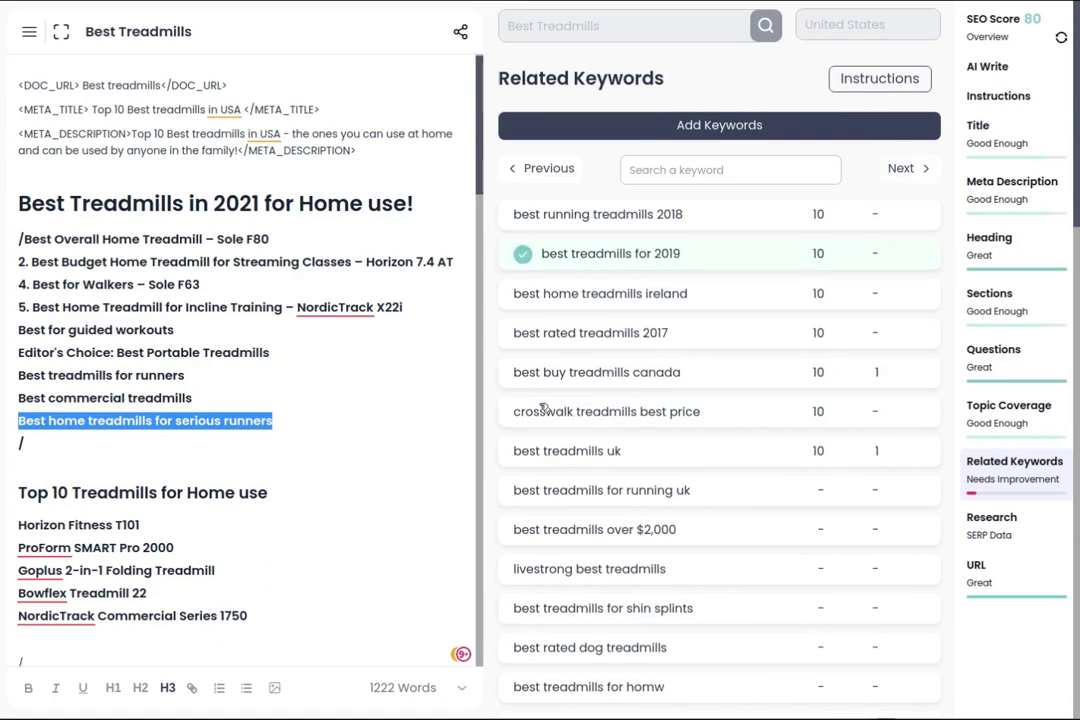
click(285, 423)
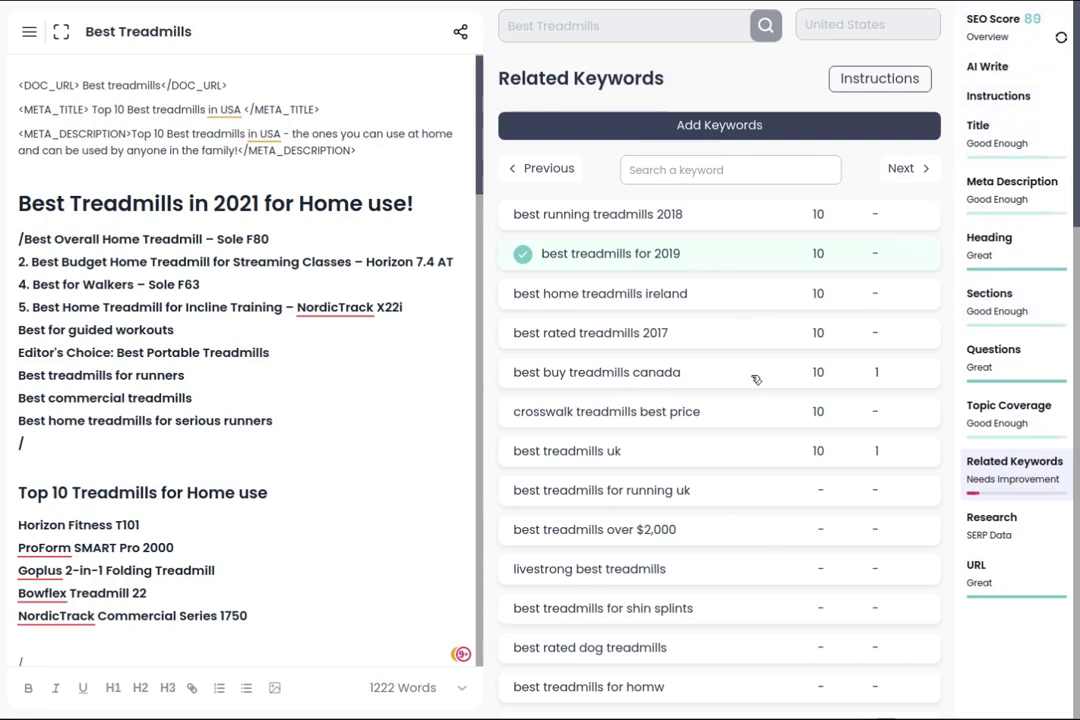
scroll(678, 366, down, 3)
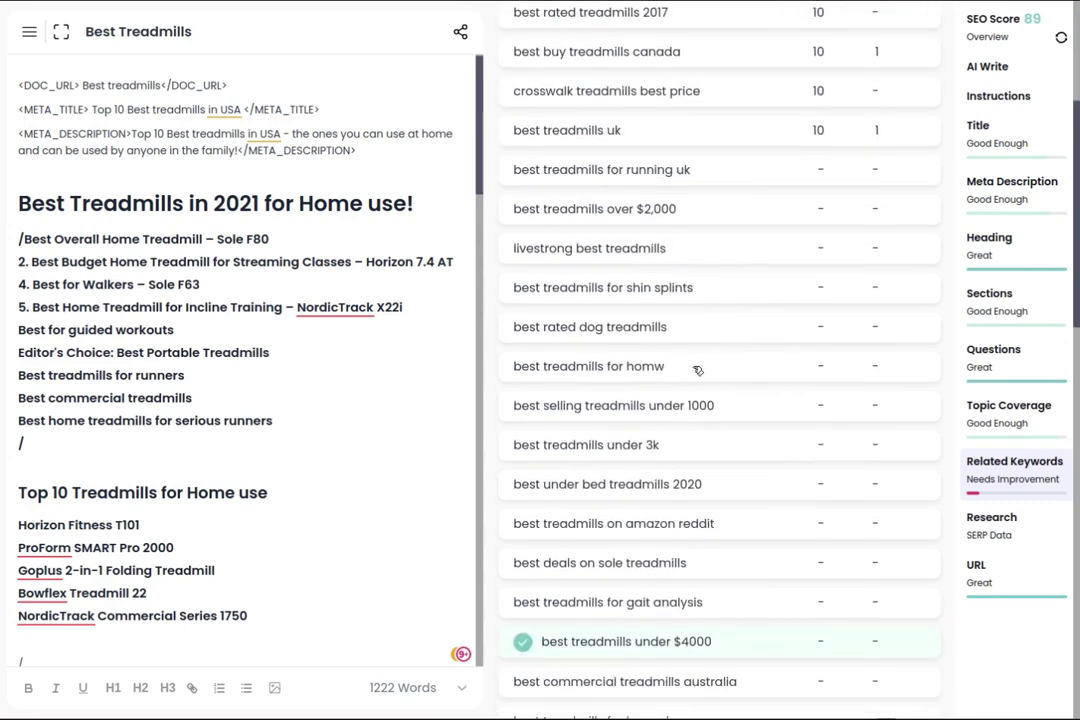
scroll(698, 370, up, 3)
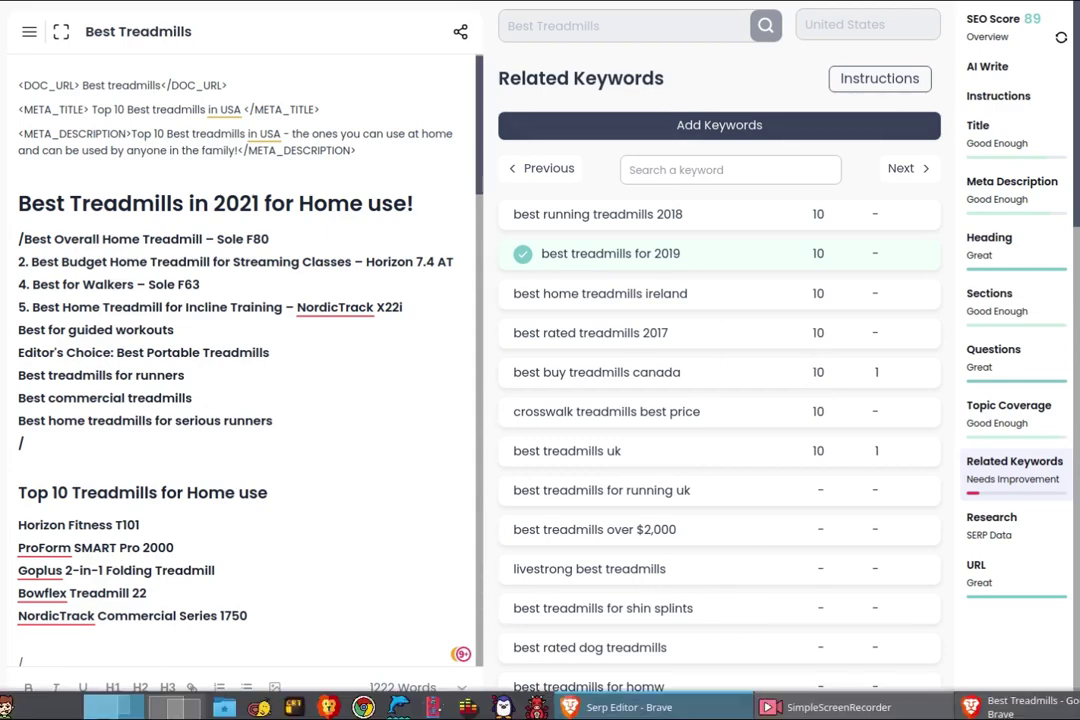
Switch to the Google results for "Best Treadmills" and examine the related, people-also-search-for and long-tail keyword suggestions
click(1020, 707)
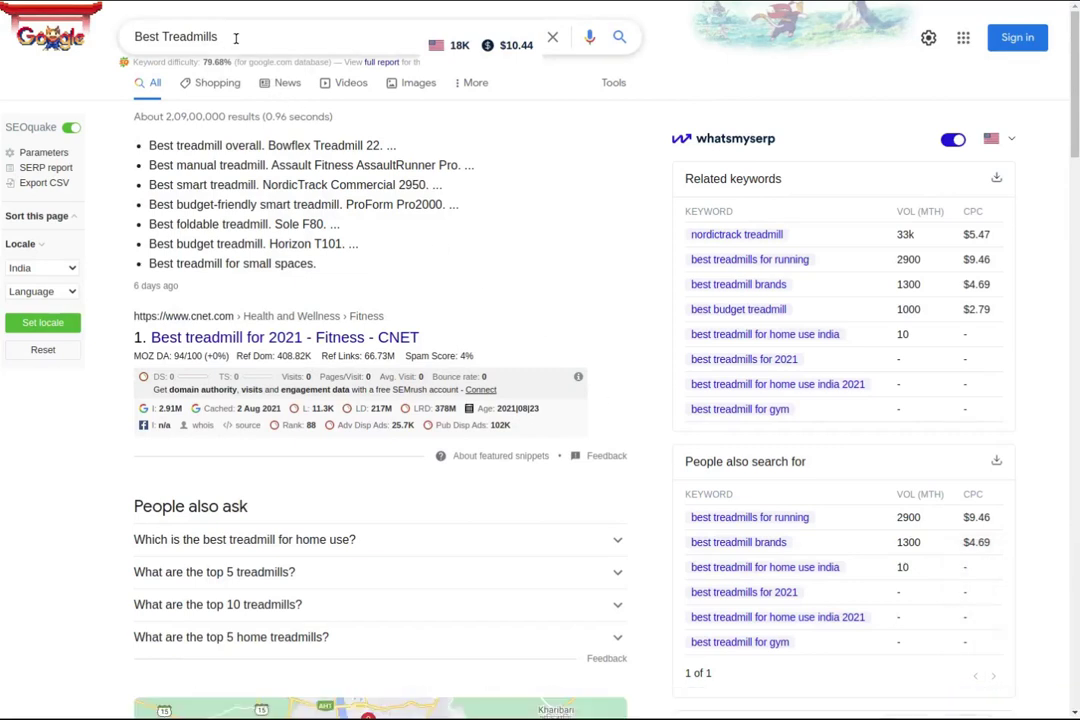
triple_click(234, 36)
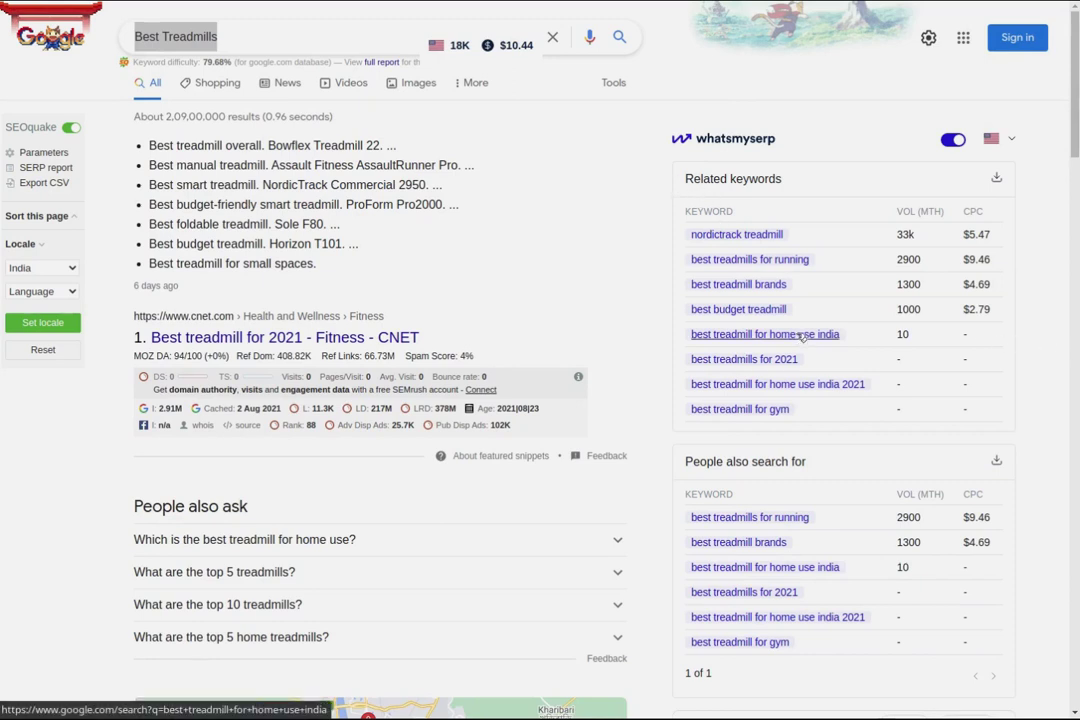
scroll(785, 420, down, 1)
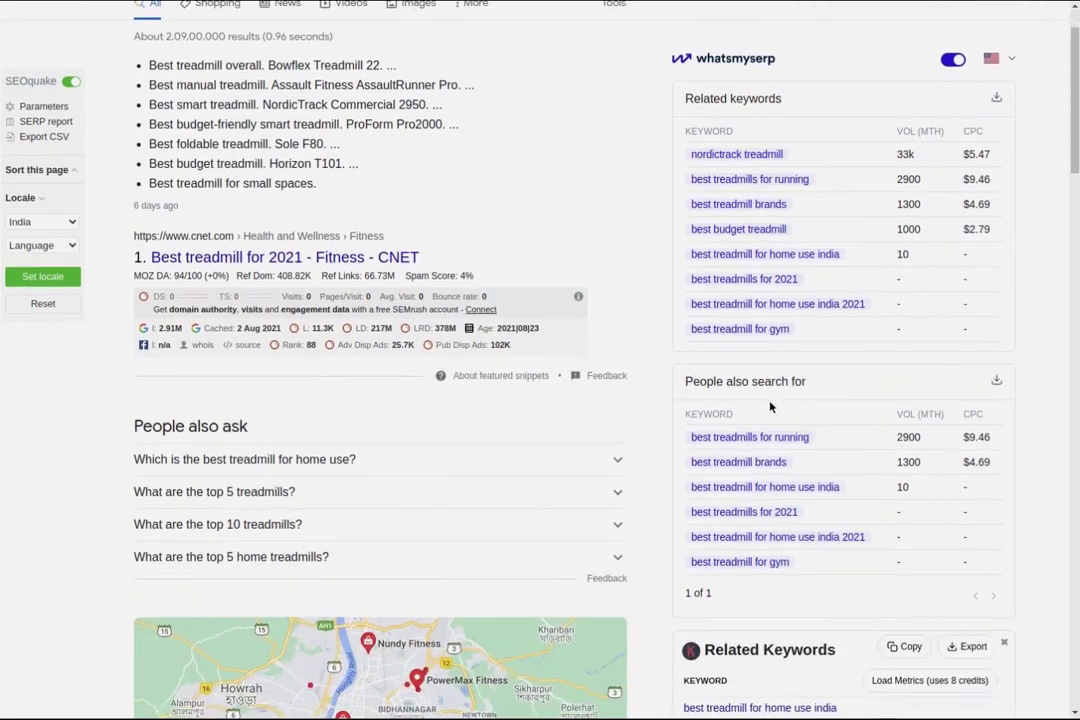
scroll(770, 406, up, 1)
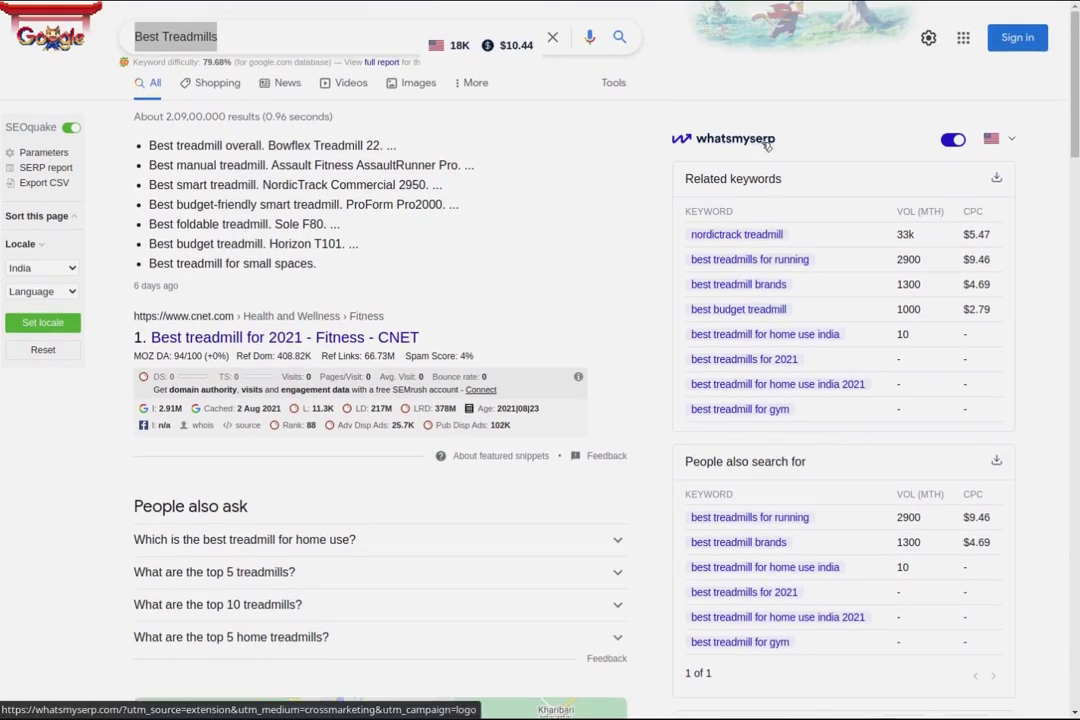
scroll(800, 340, down, 6)
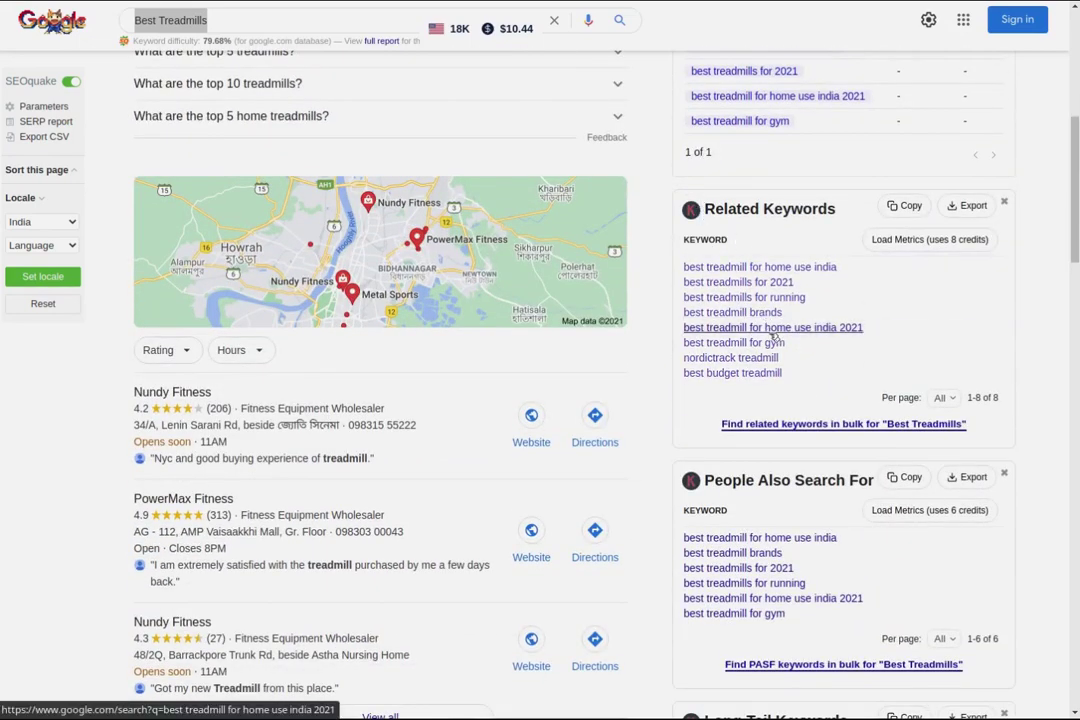
scroll(700, 380, down, 3)
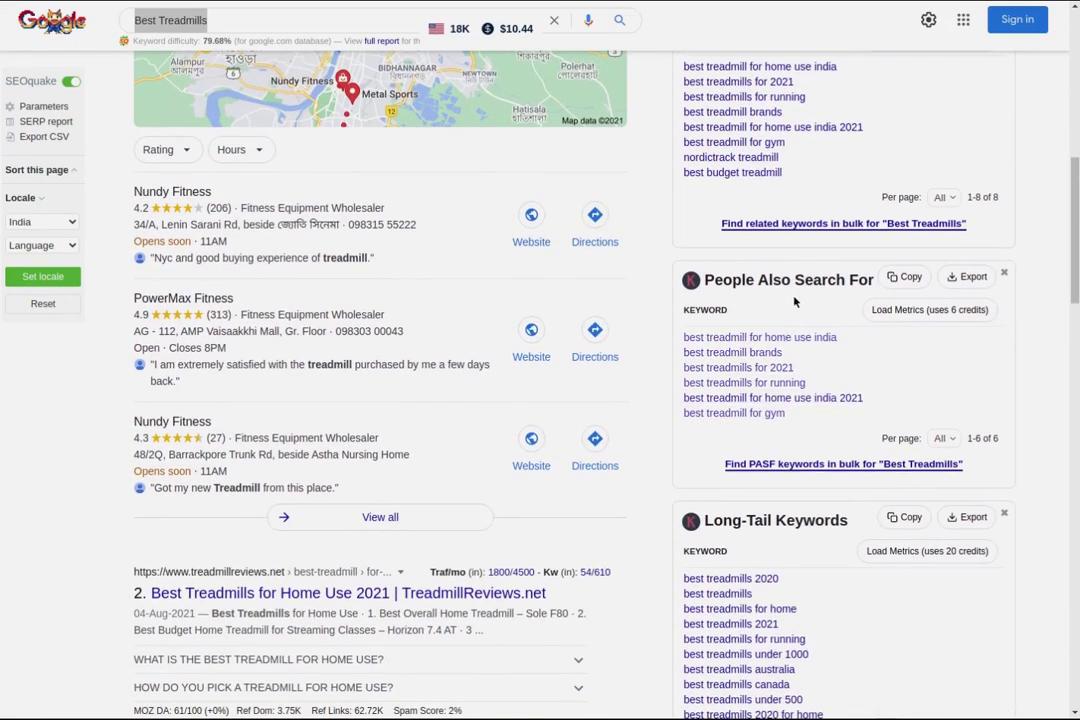
scroll(782, 288, up, 3)
scroll(860, 362, down, 5)
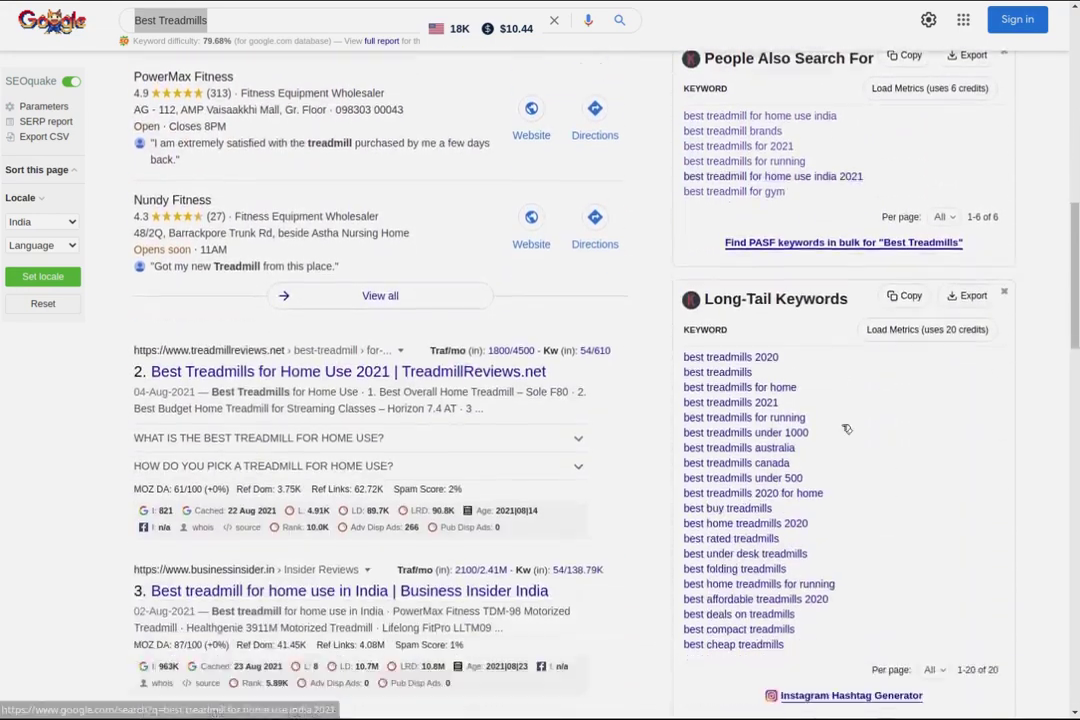
scroll(745, 620, down, 3)
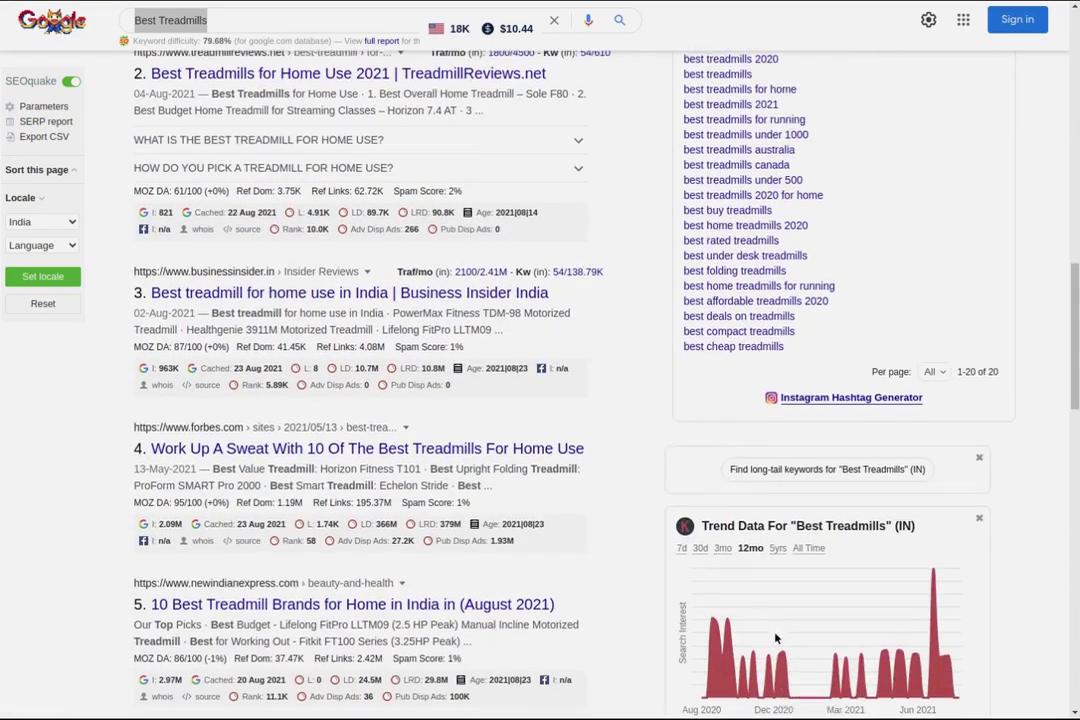
scroll(776, 583, down, 2)
scroll(740, 370, up, 2)
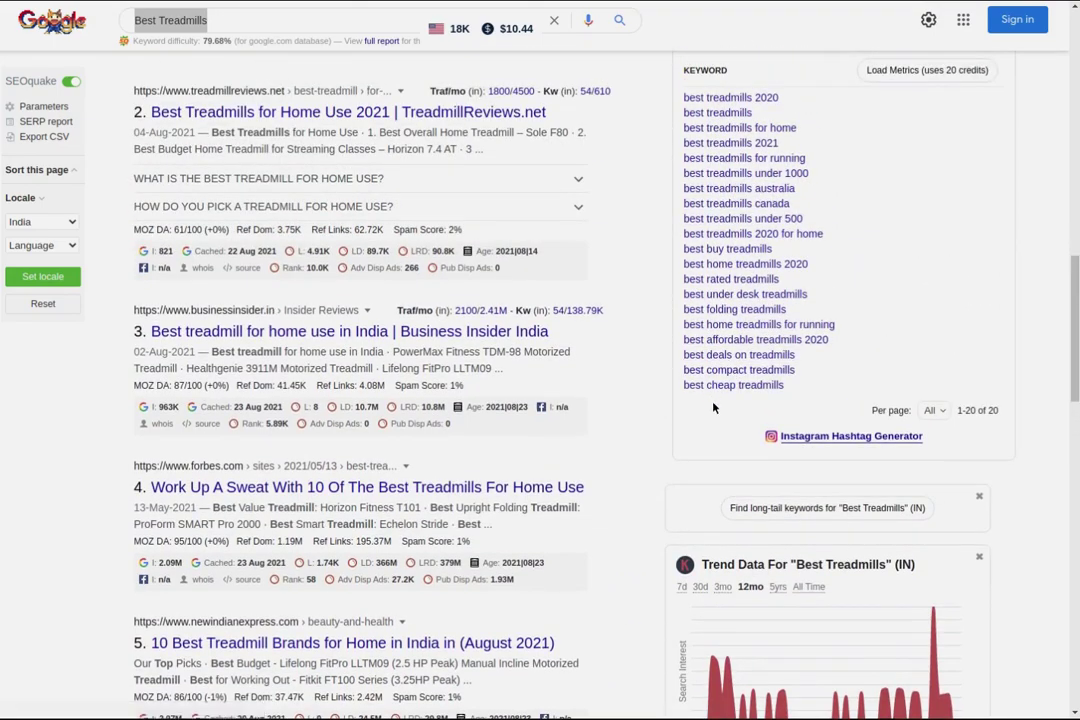
scroll(733, 425, up, 2)
scroll(733, 425, up, 10)
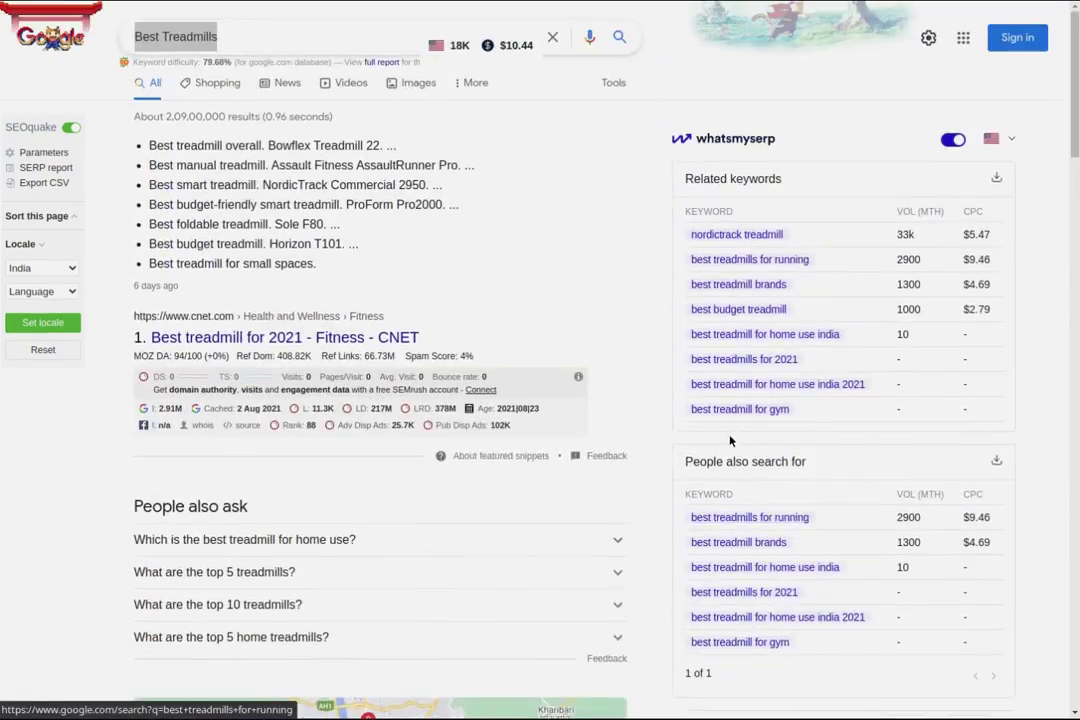
Switch back to the Serp Editor and bring the article's FAQ section into view
mouse_move(777, 708)
click(695, 708)
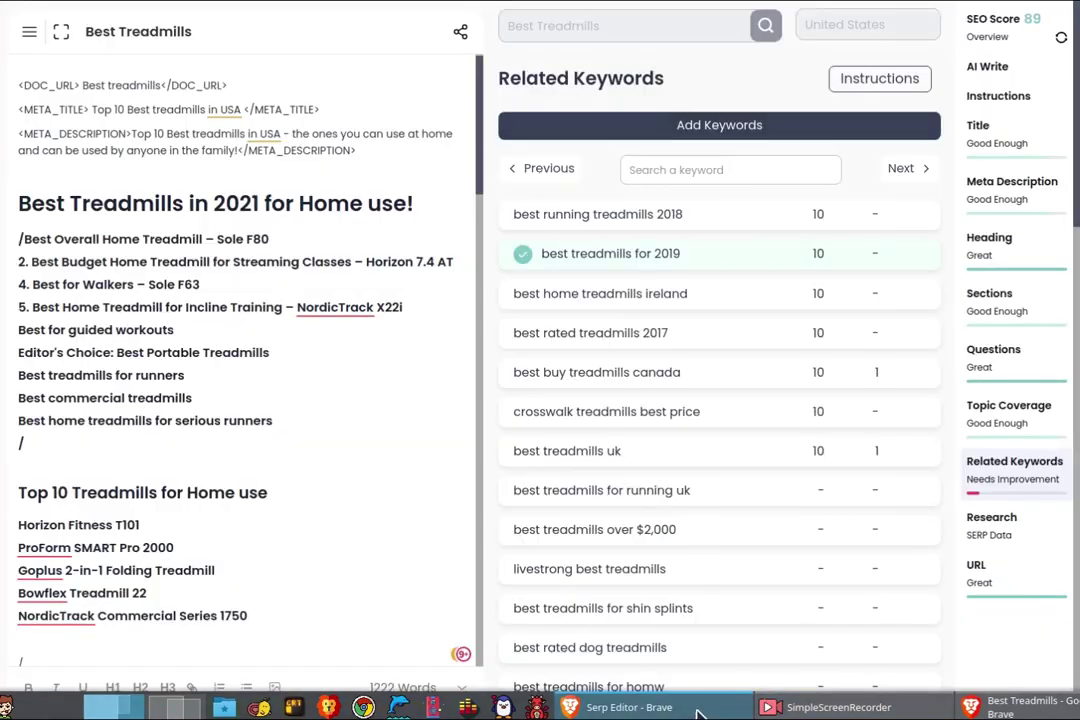
scroll(219, 497, down, 12)
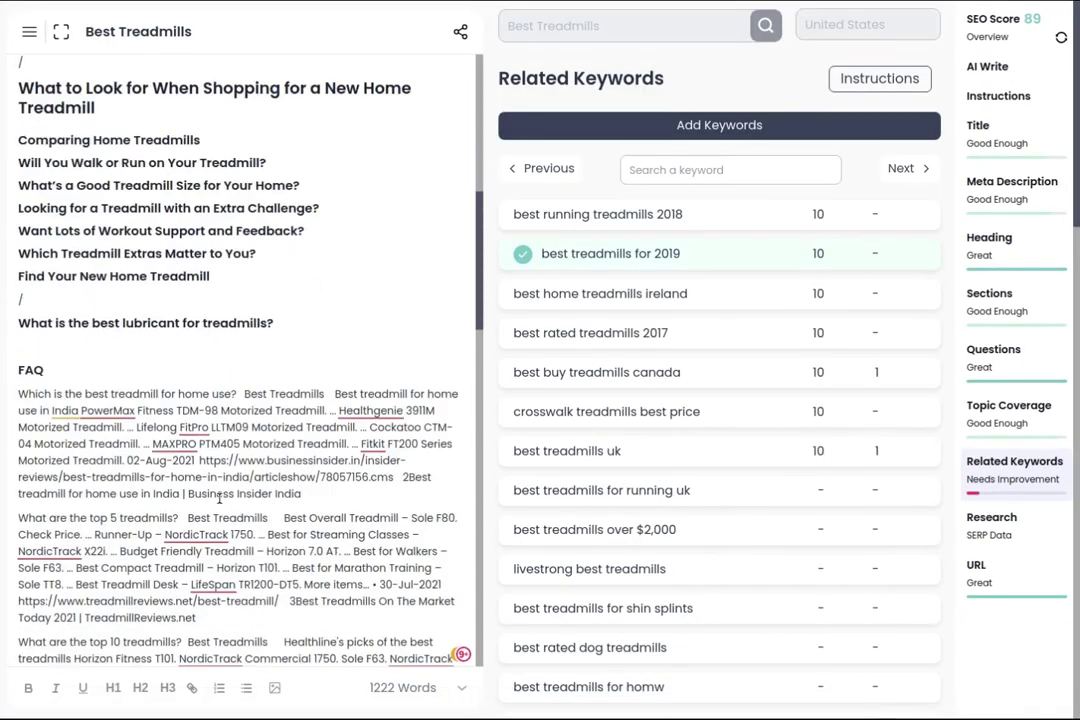
Review the article's final FAQ entries, including the best treadmill 2020 and weight loss questions, and return to the main heading outline
scroll(219, 497, down, 10)
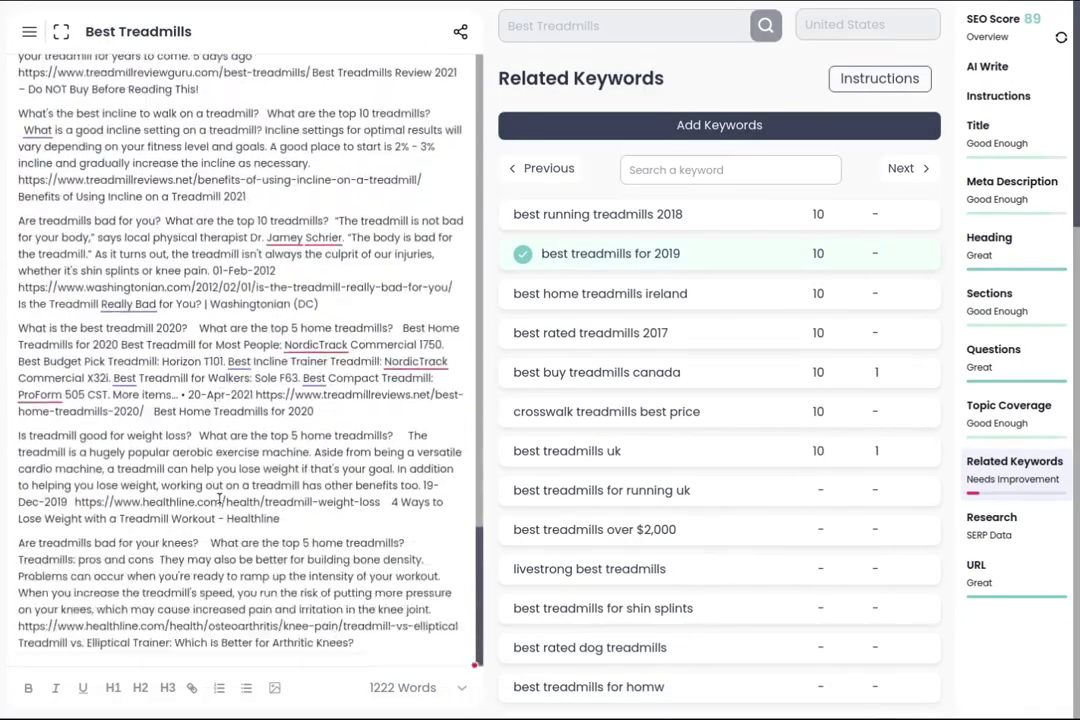
drag(187, 326, 19, 322)
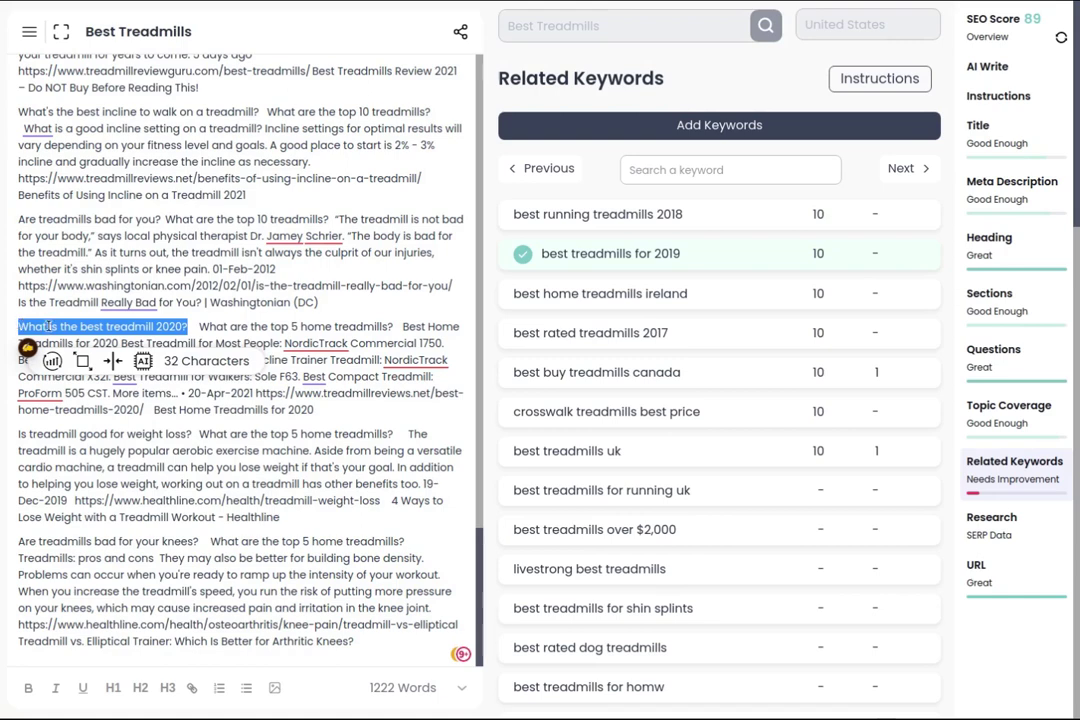
click(281, 406)
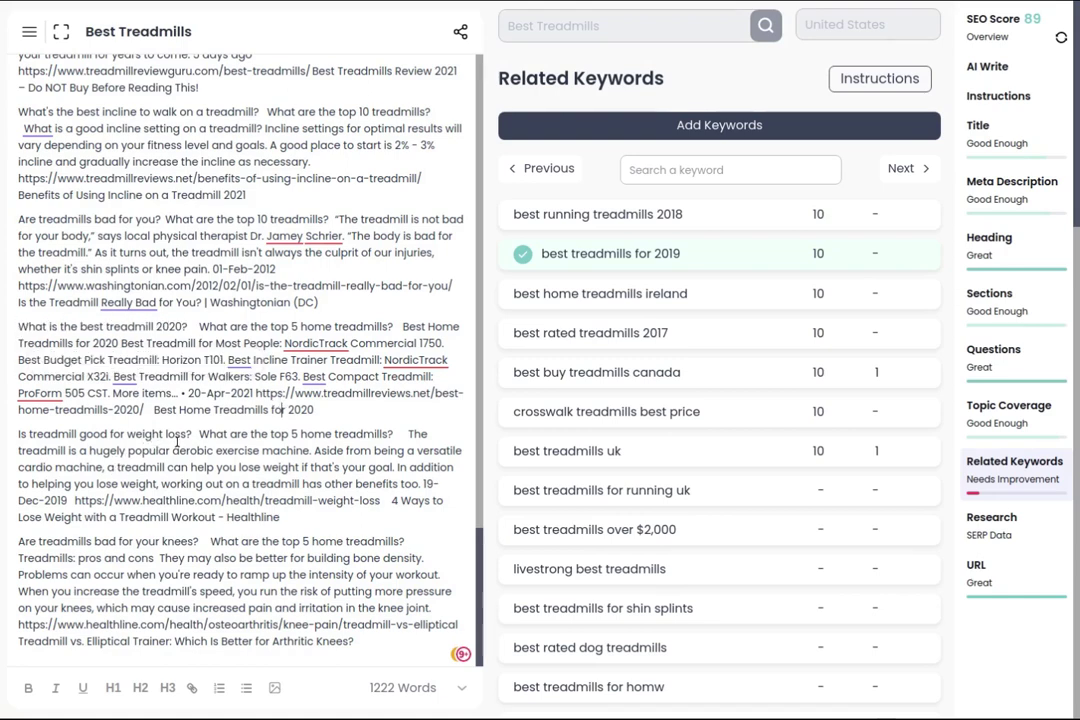
drag(188, 436, 19, 456)
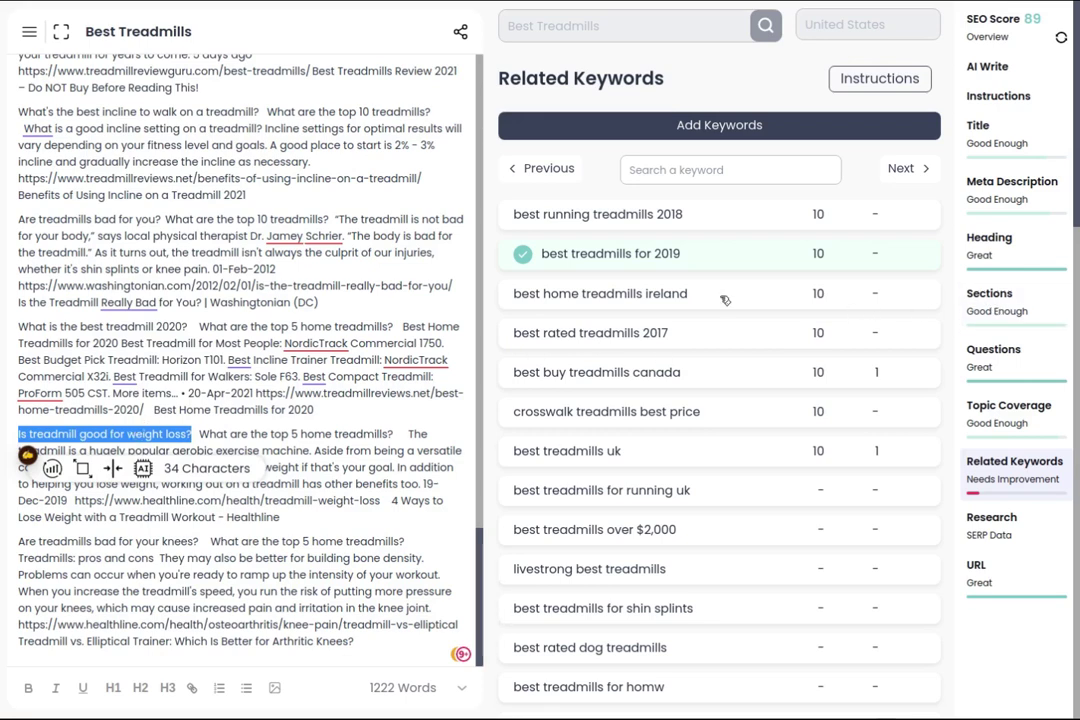
click(383, 404)
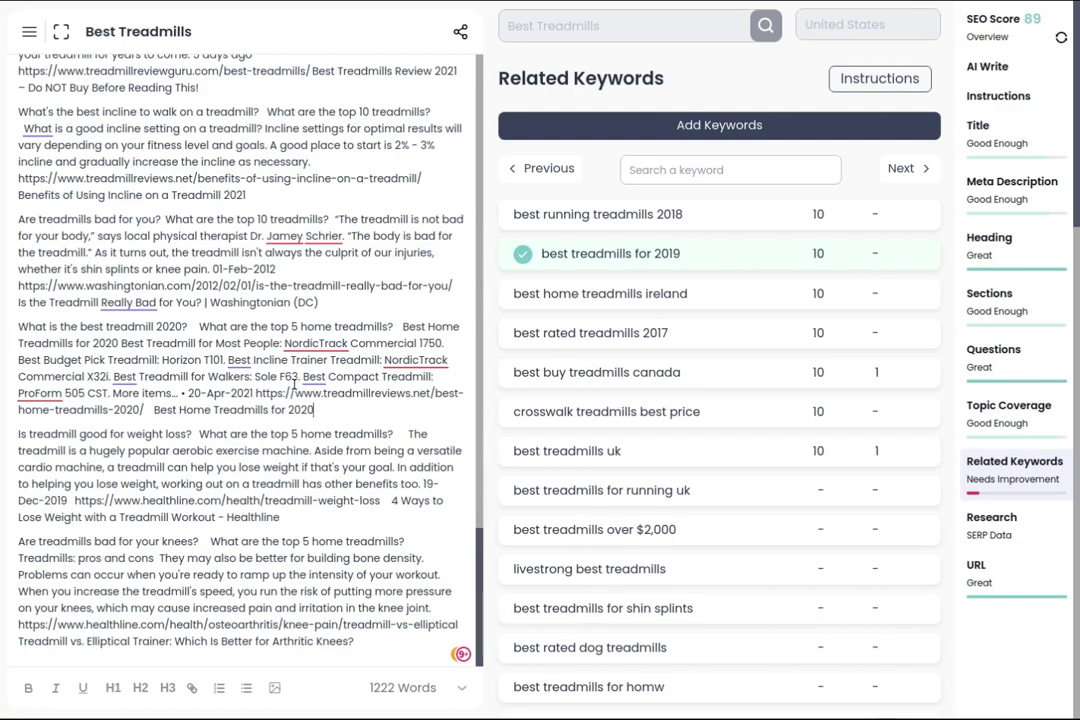
drag(340, 237, 300, 630)
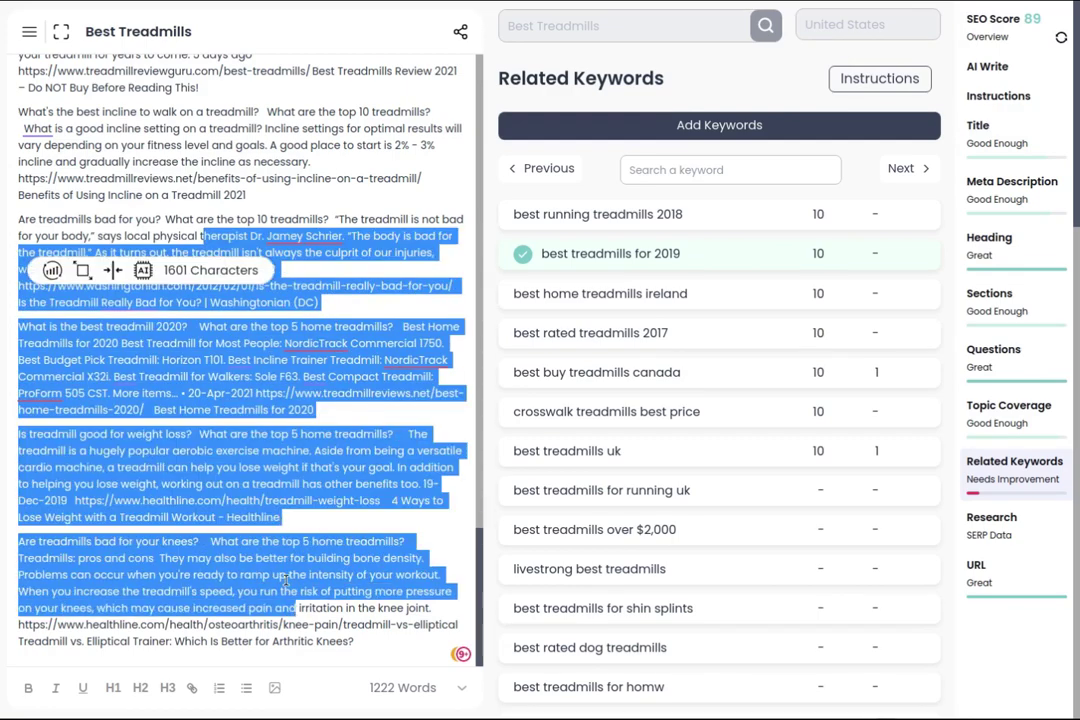
click(286, 570)
scroll(286, 570, up, 20)
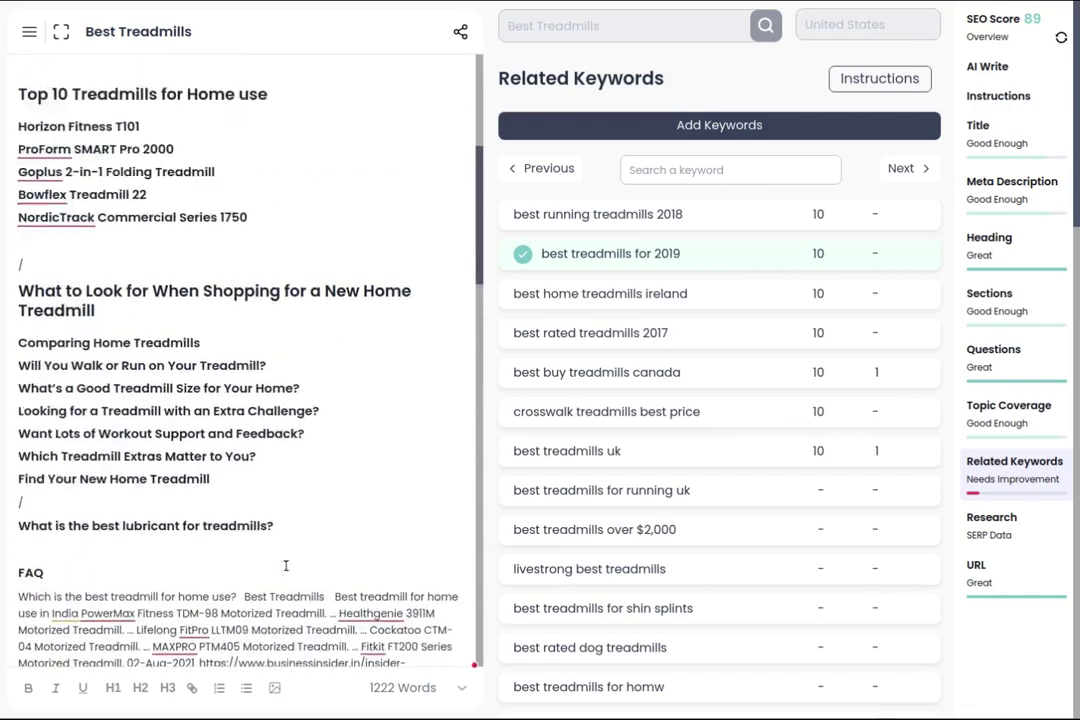
scroll(286, 567, up, 2)
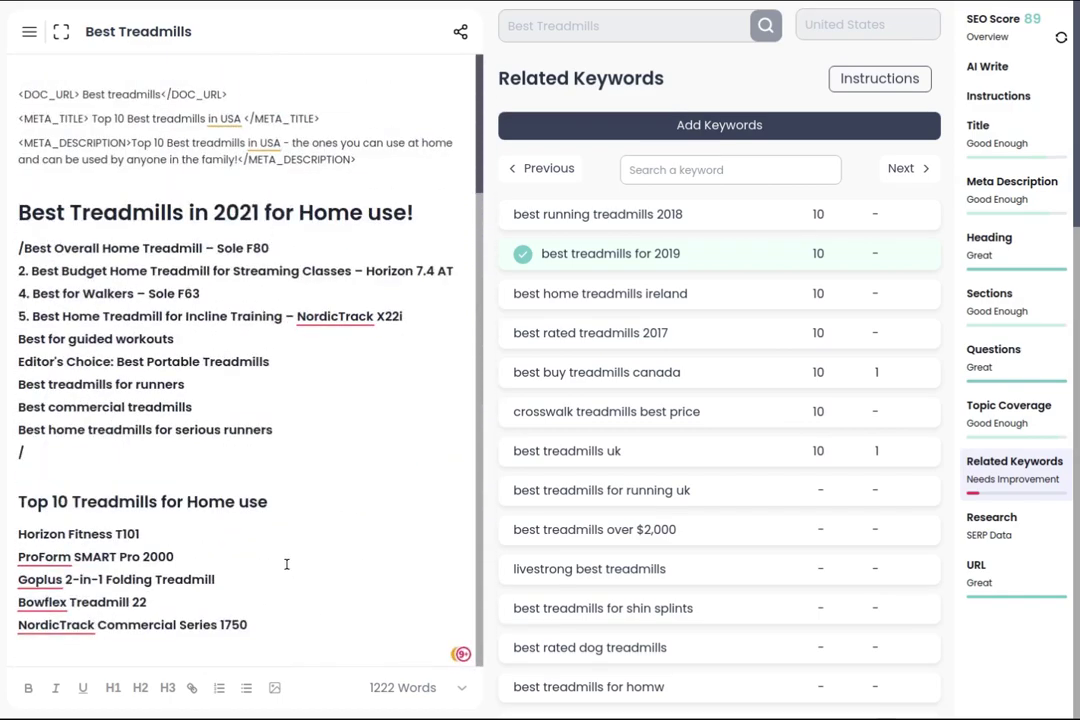